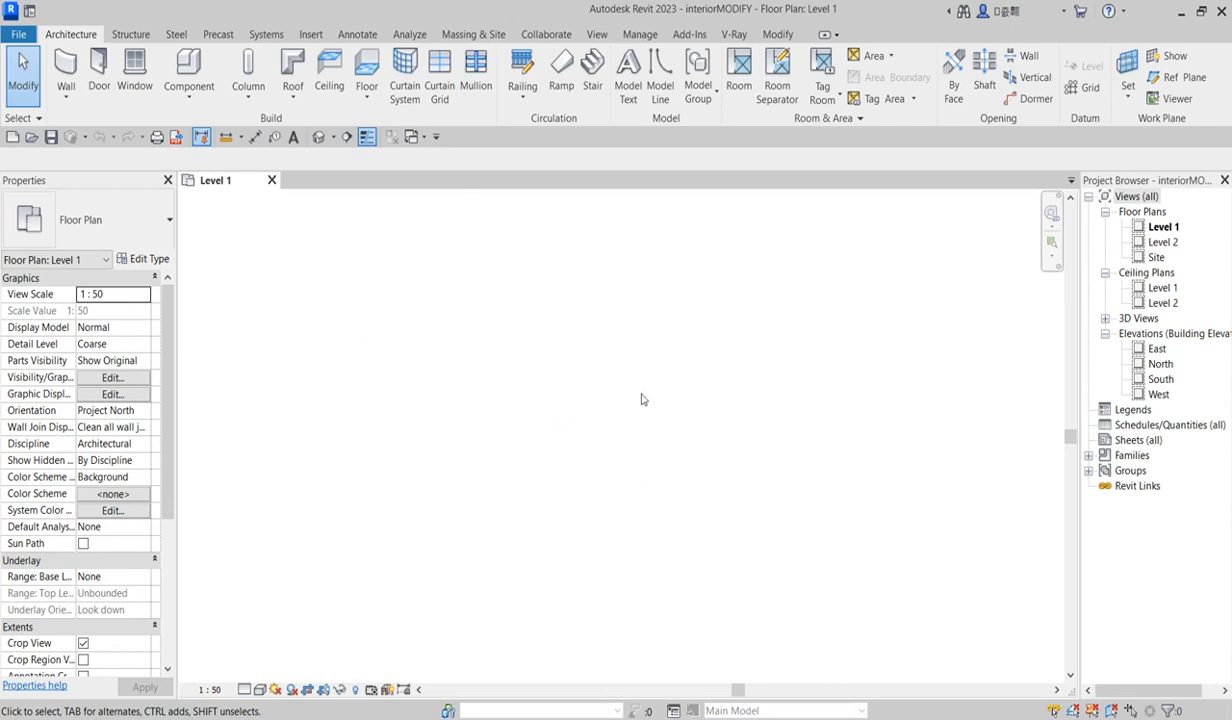
Import the sketch image IMG_20230507_013508.jpg from the Desktop's REVIT TRAINING folder and place it in the Level 1 plan
left_click(312, 35)
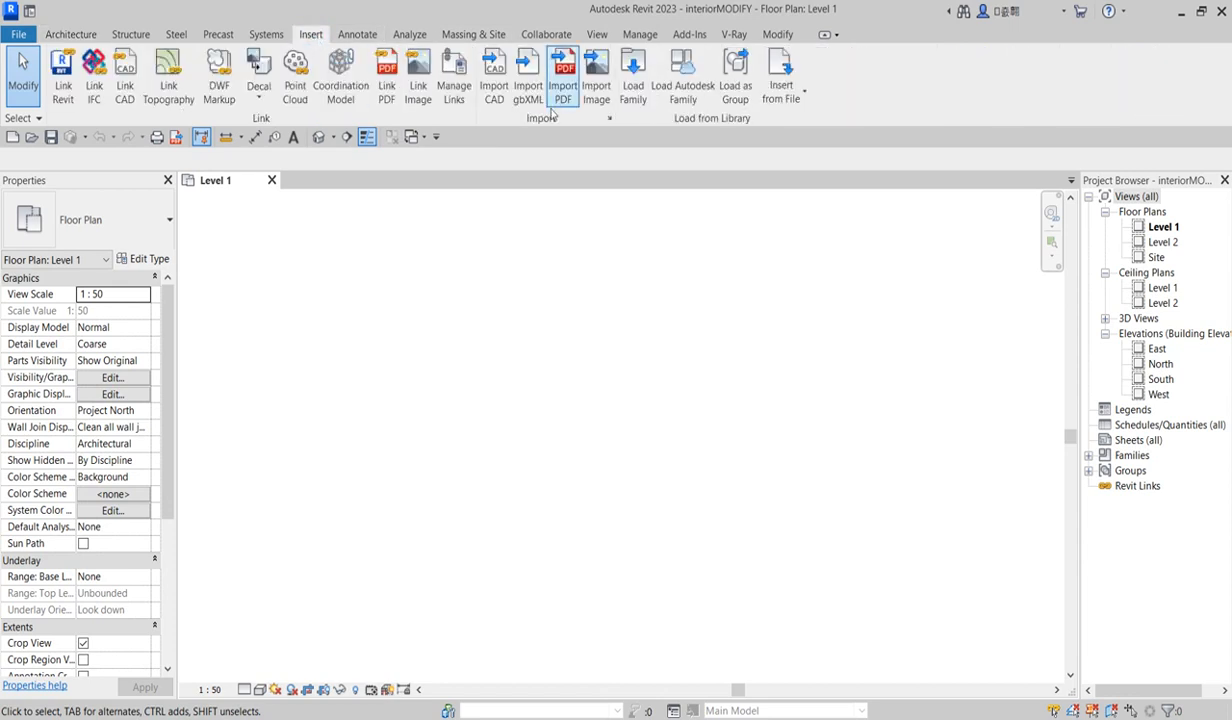
left_click(595, 90)
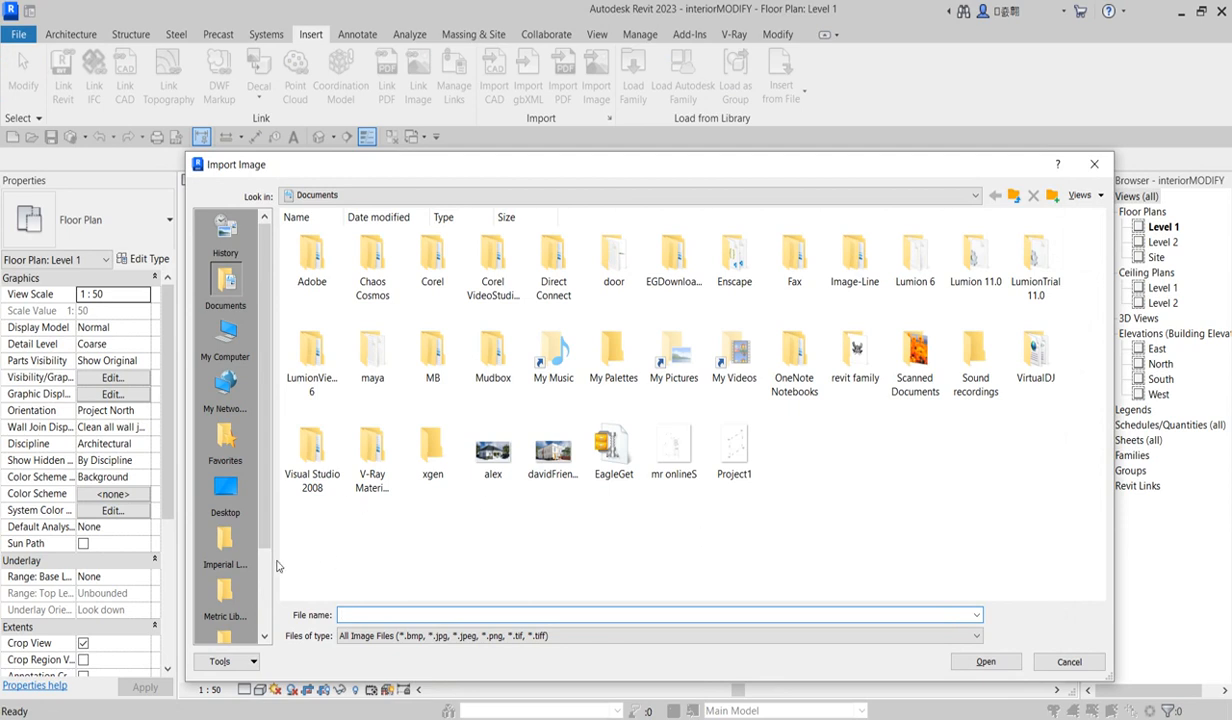
left_click(227, 492)
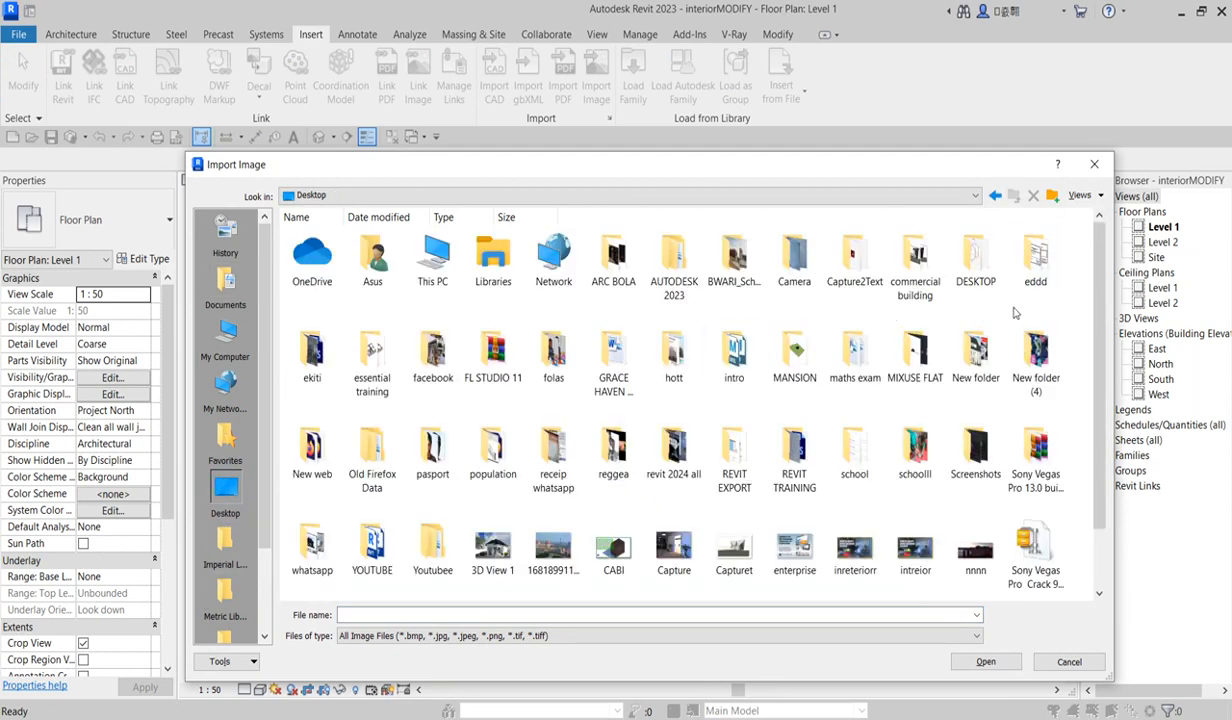
double_click(797, 452)
left_click(432, 262)
left_click(985, 661)
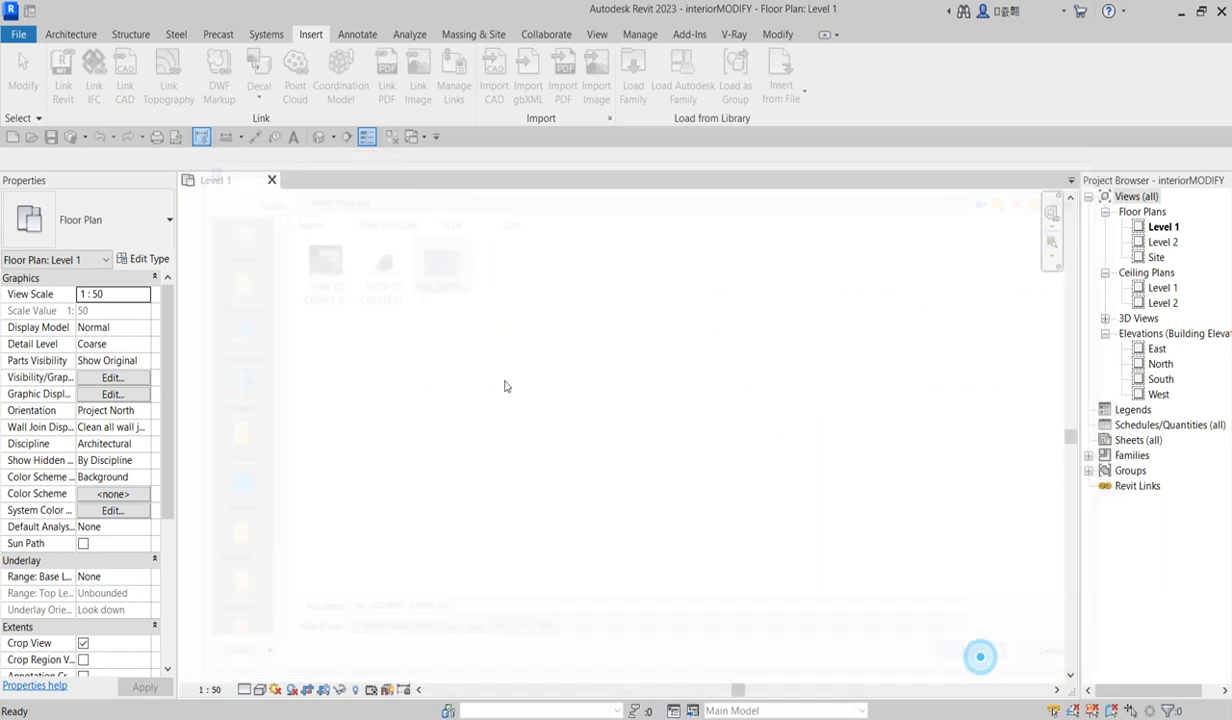
left_click(580, 378)
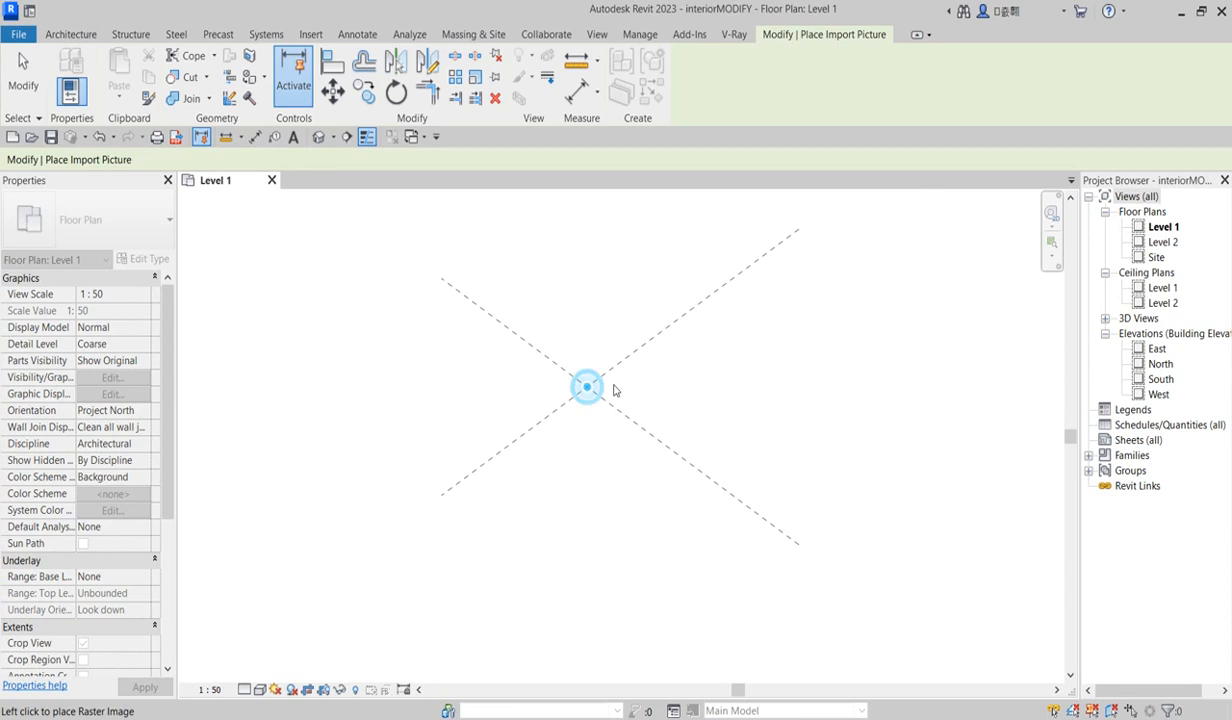
Turn off Crop View and show the crop region boundary in the Level 1 floor plan
scroll(600, 345, "up", 2)
scroll(627, 335, "down", 5)
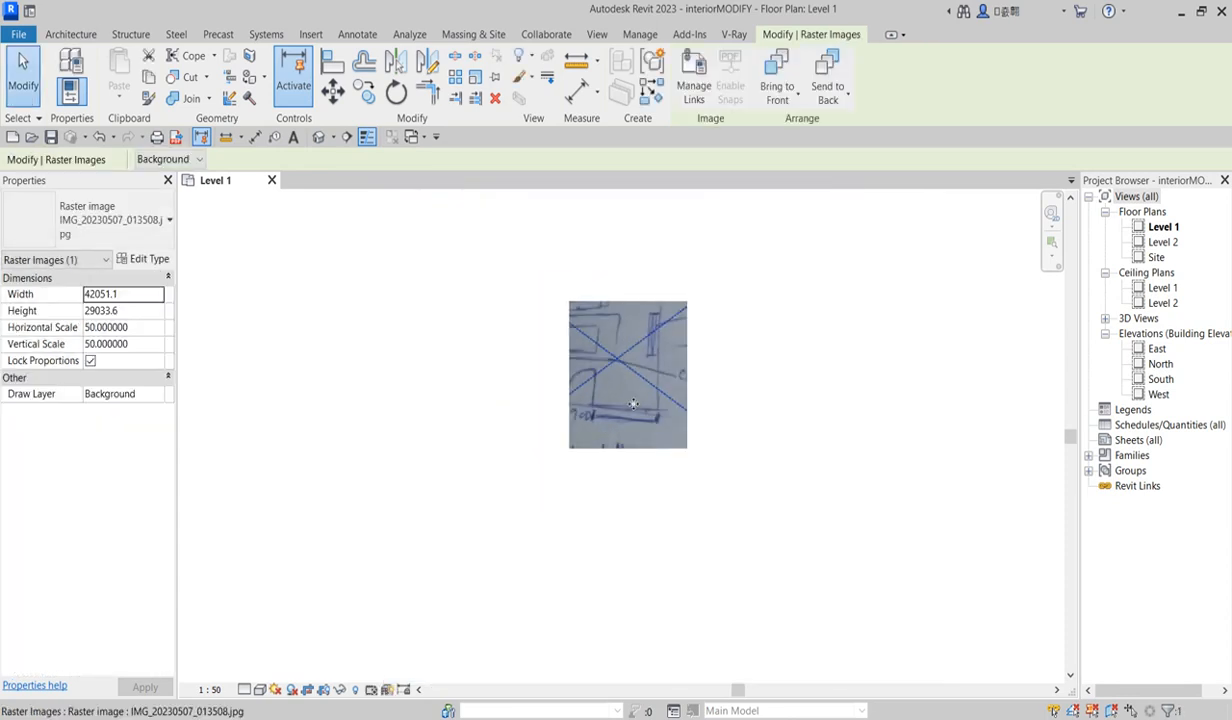
left_click(322, 691)
left_click(310, 691)
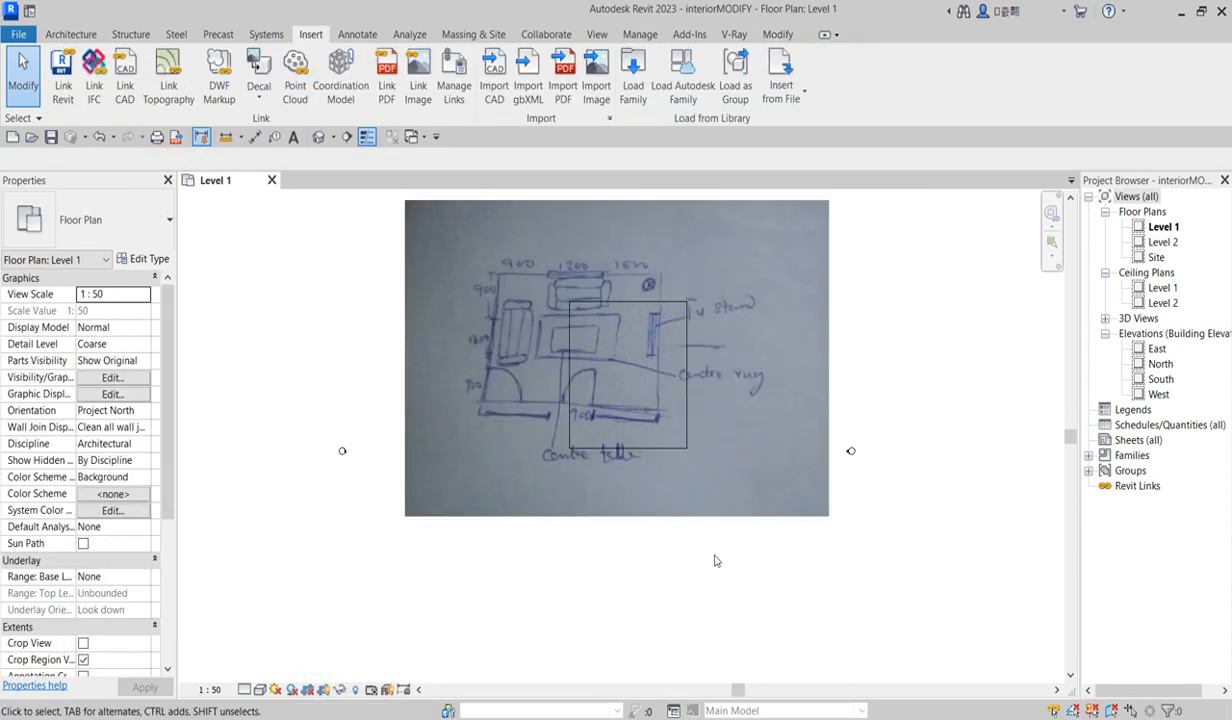
Scale the sketch image down proportionally to about 17028 mm wide and reposition it over the crop region
scroll(545, 260, "up", 2)
left_click(549, 295)
scroll(642, 444, "down", 5)
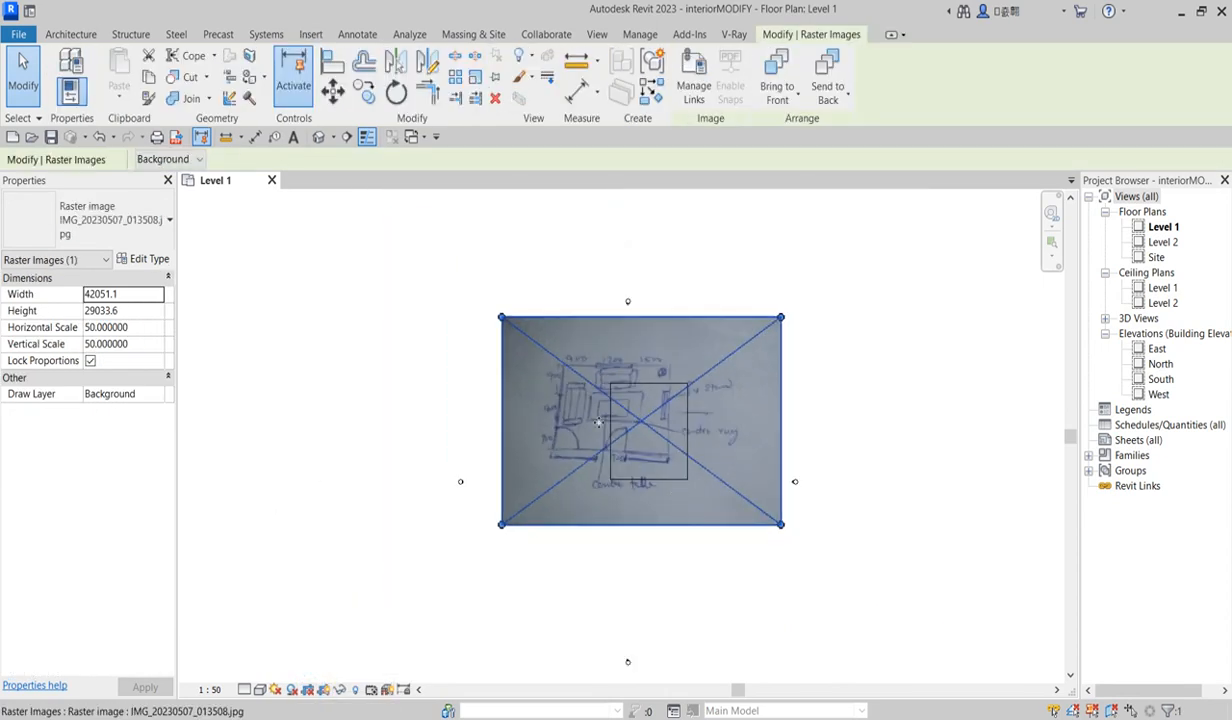
scroll(504, 318, "up", 4)
left_click_drag(505, 318, 685, 452)
scroll(747, 506, "up", 4)
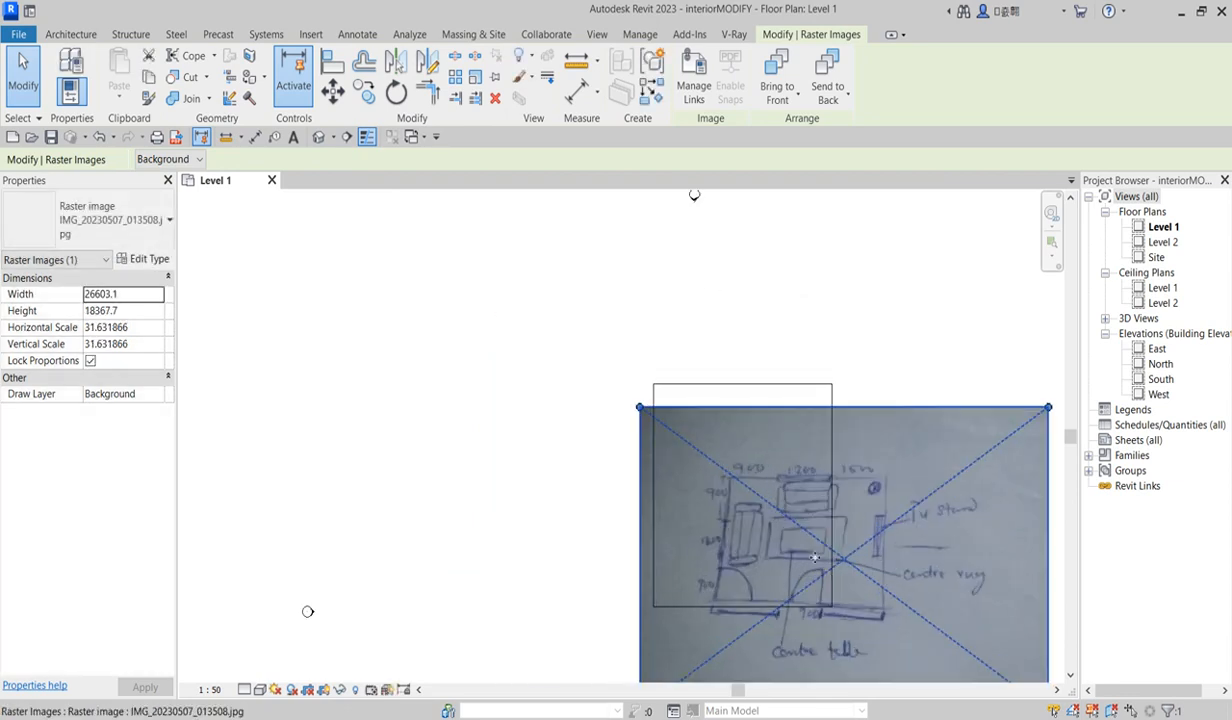
scroll(749, 453, "down", 4)
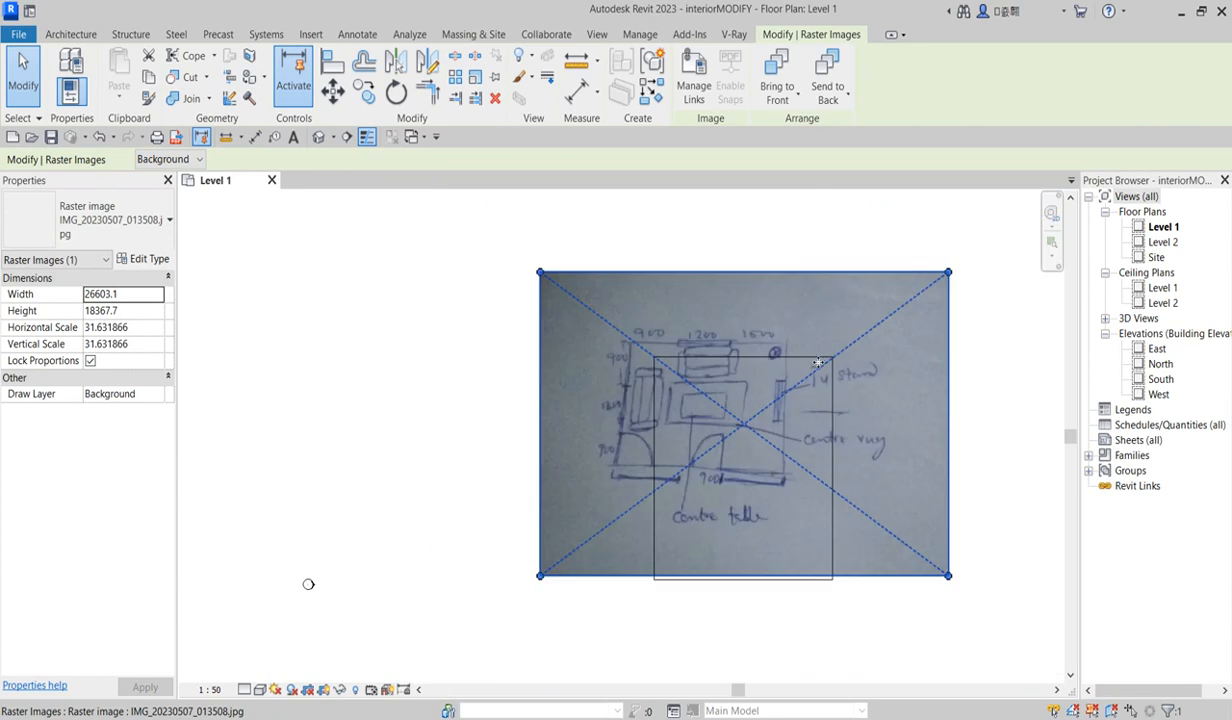
left_click_drag(949, 272, 800, 386)
mouse_move(739, 443)
left_mouse_down()
mouse_move(813, 431)
mouse_move(795, 420)
left_mouse_up()
Examine the room dimensions, door positions and furniture layout in the hand-drawn sketch
scroll(808, 462, "up", 3)
scroll(721, 450, "up", 3)
scroll(528, 328, "down", 3)
scroll(607, 436, "up", 3)
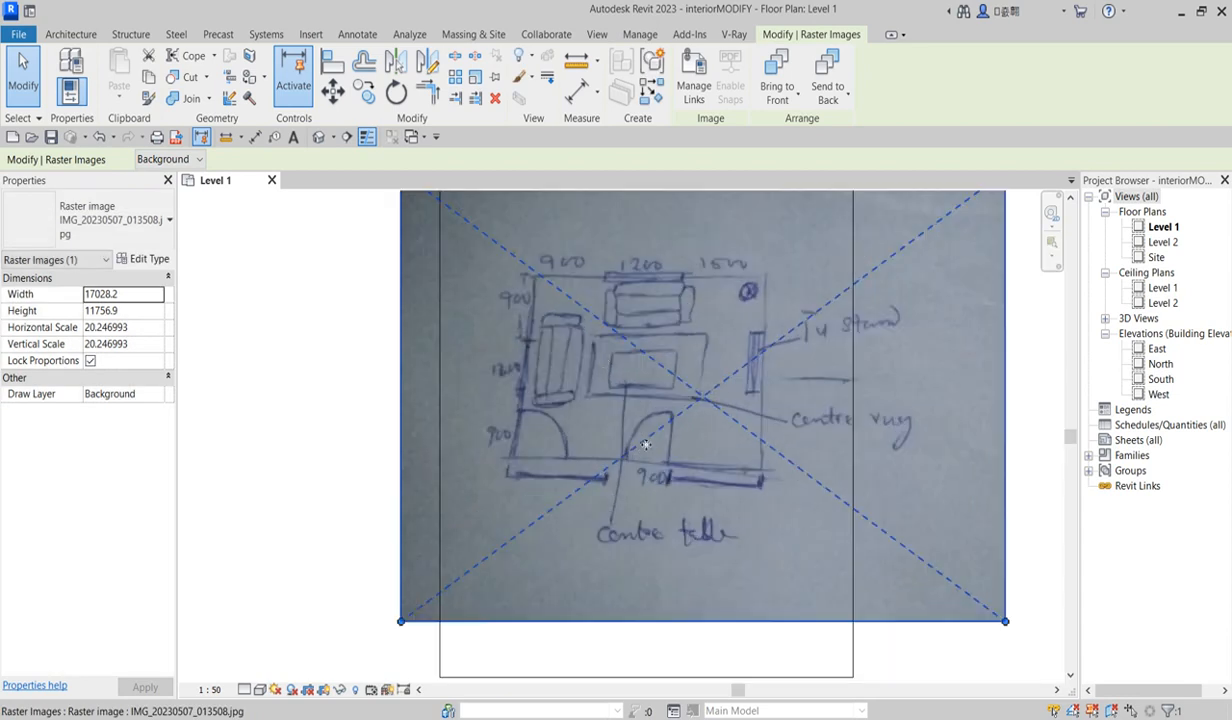
scroll(580, 440, "down", 2)
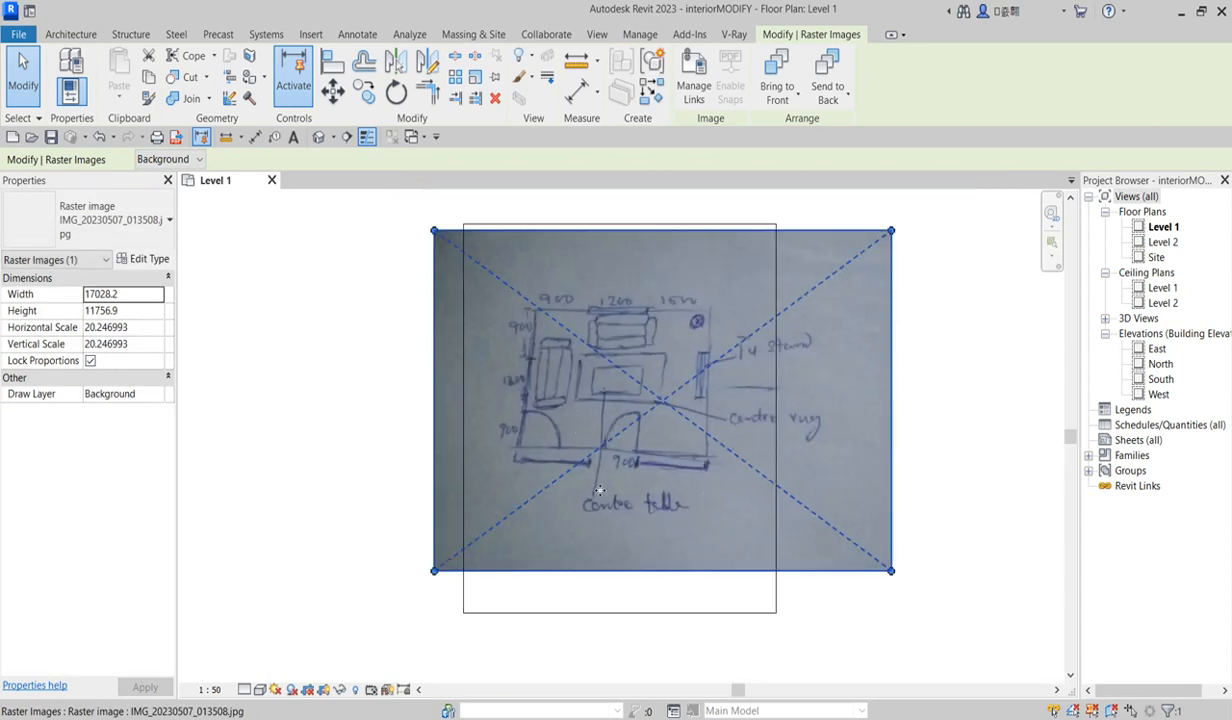
scroll(555, 335, "up", 3)
scroll(560, 390, "down", 3)
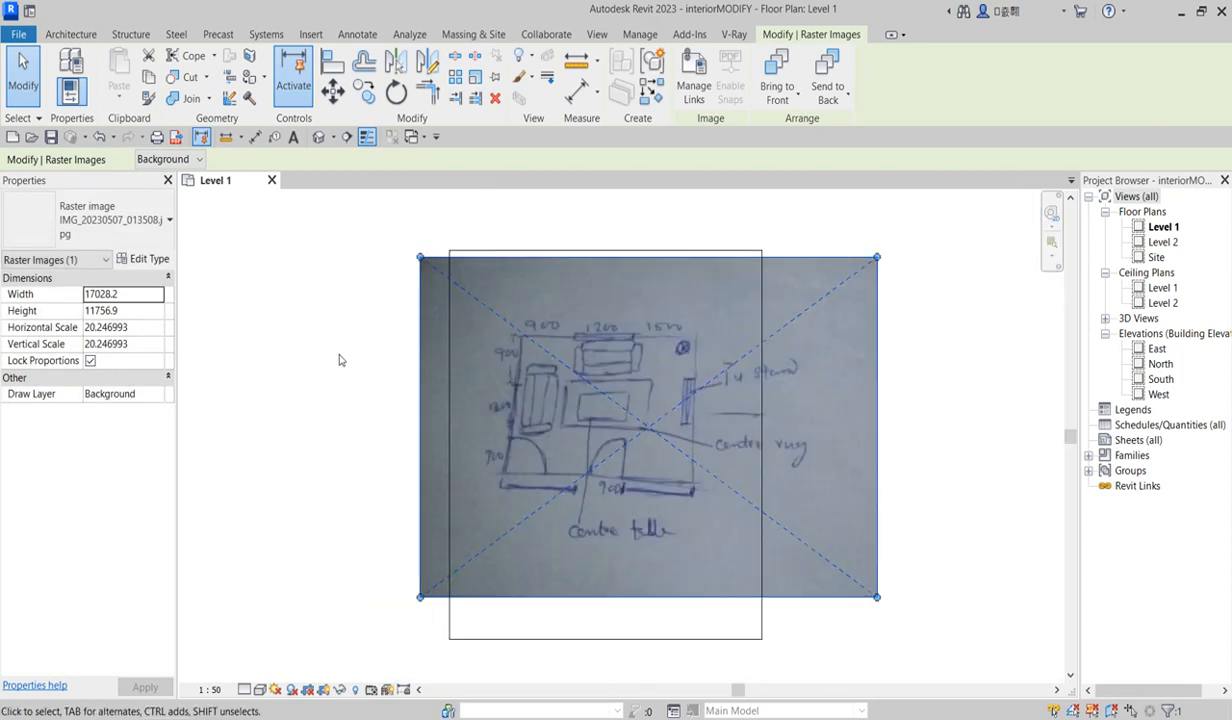
left_click(338, 349)
scroll(683, 458, "up", 2)
scroll(651, 489, "down", 3)
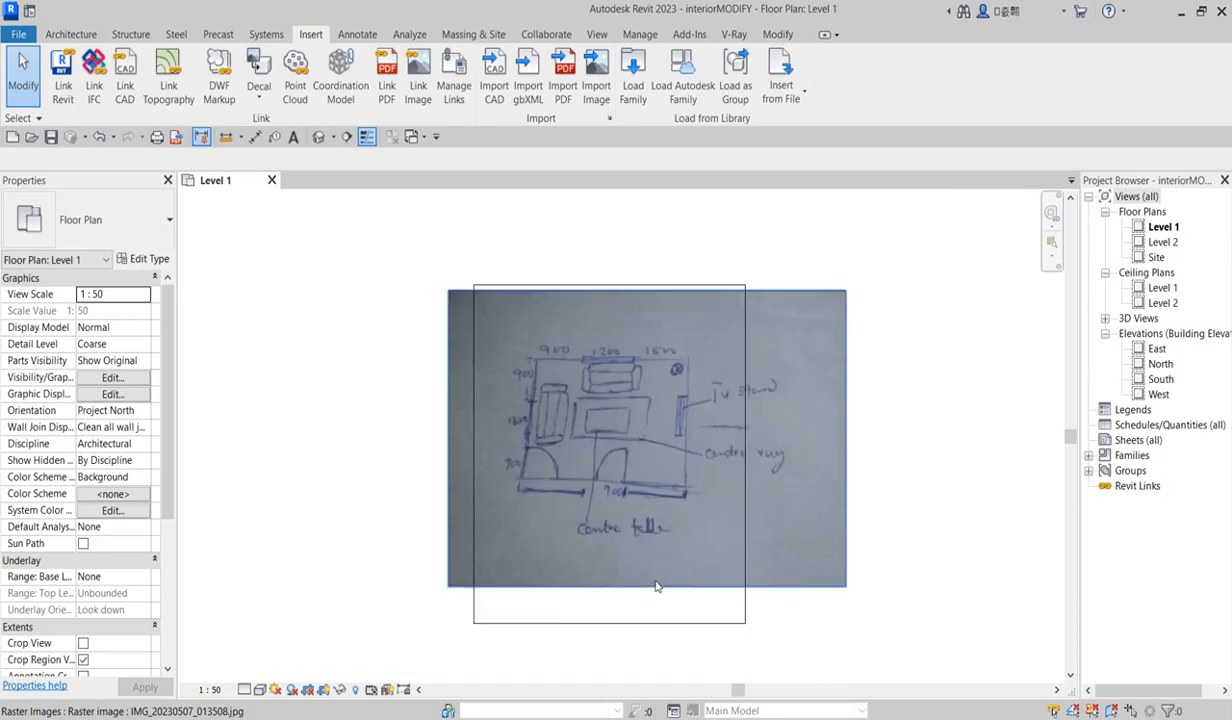
scroll(715, 517, "up", 1)
scroll(722, 478, "up", 2)
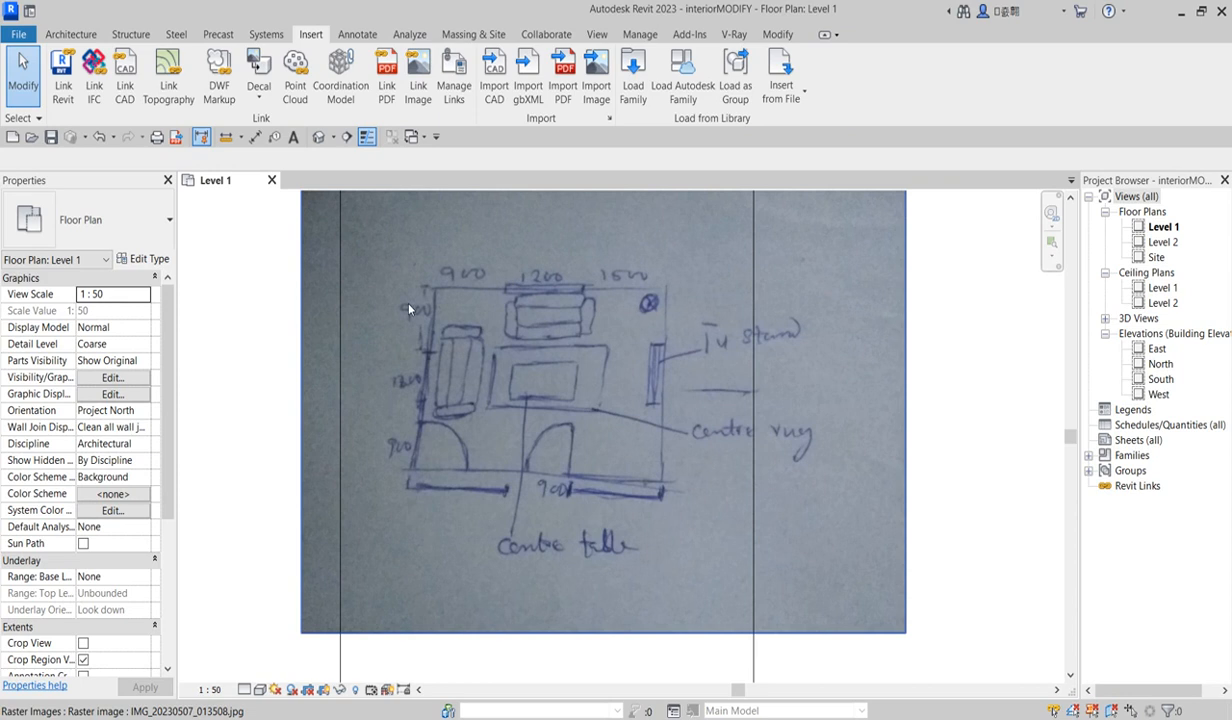
scroll(652, 539, "down", 3)
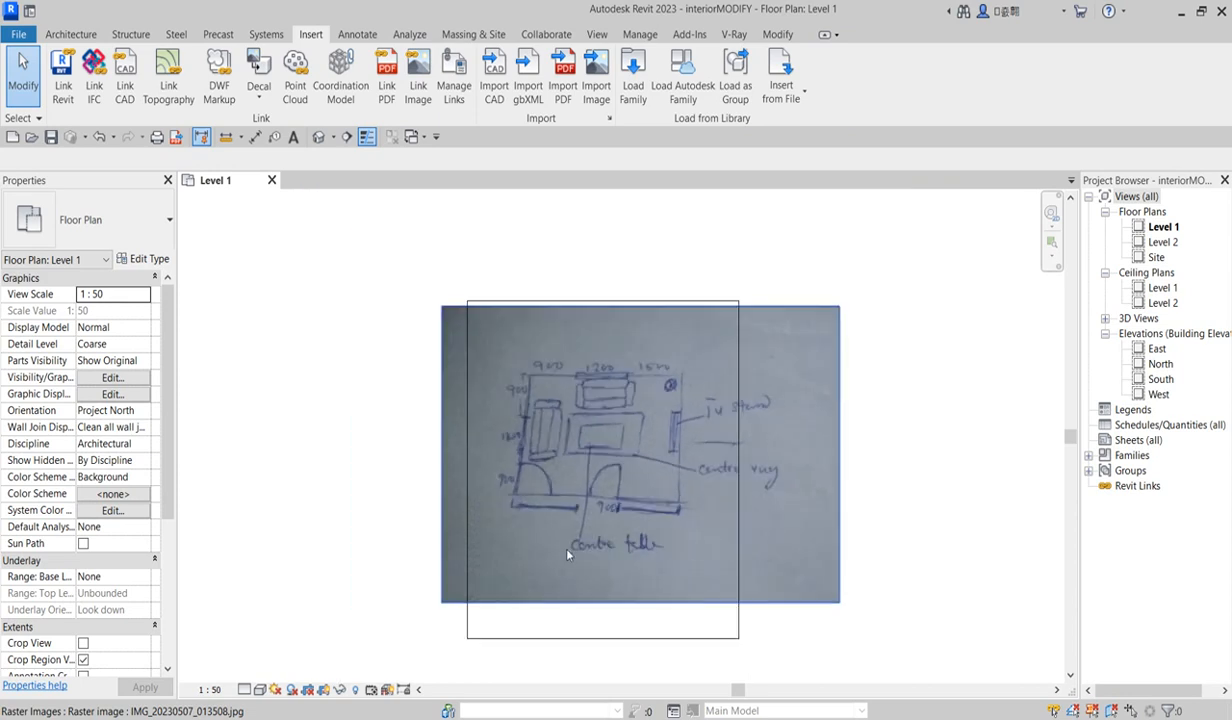
scroll(590, 548, "up", 4)
scroll(640, 528, "down", 3)
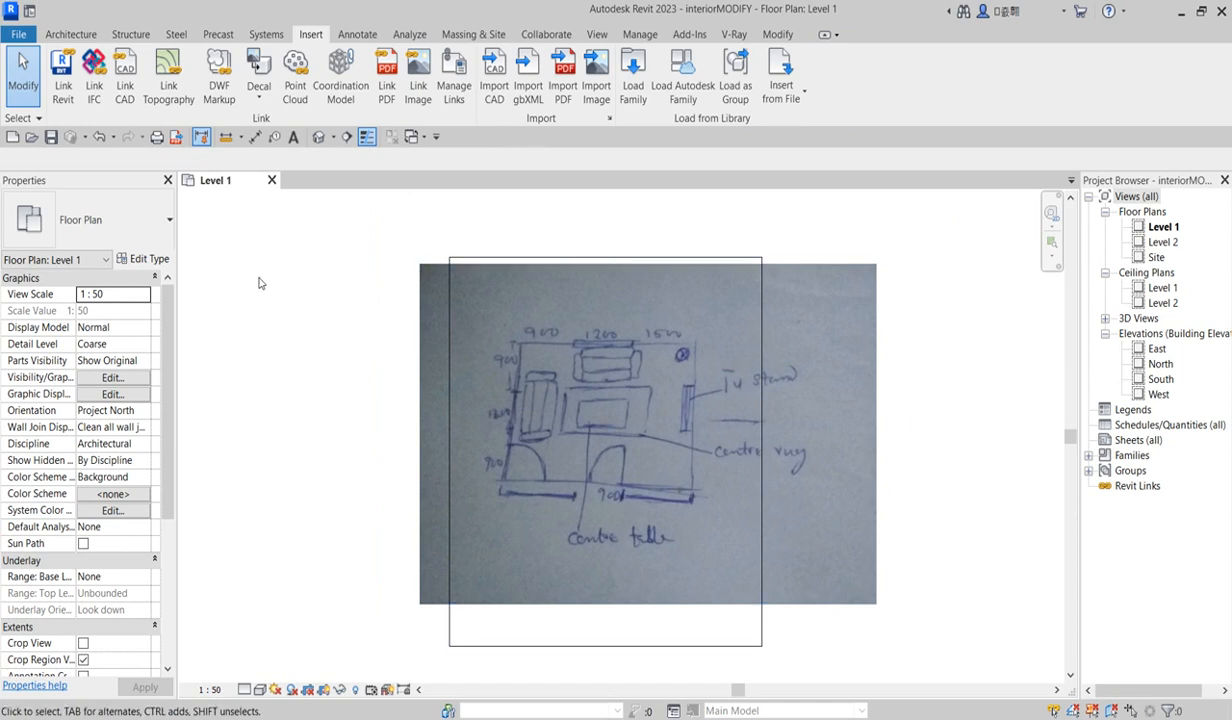
Draw a horizontal Generic - 200mm 2 wall about 6600 mm long over the sketch's upper room edge
left_click(66, 35)
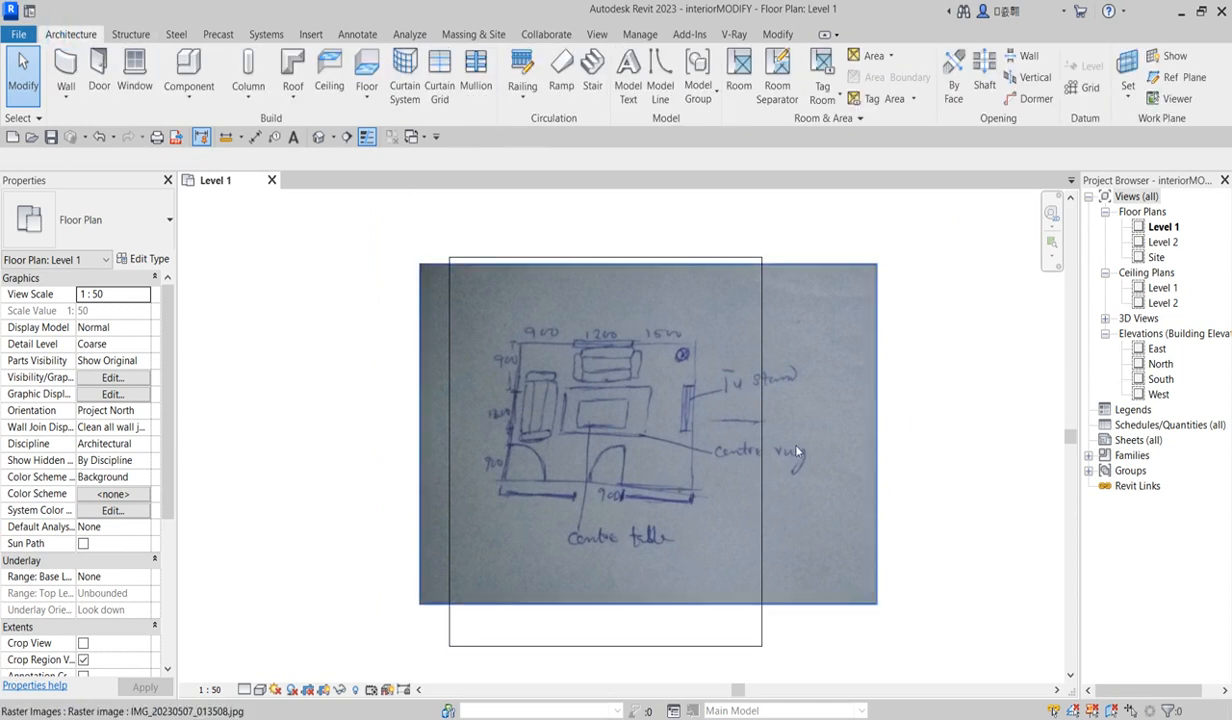
left_click(66, 88)
scroll(697, 355, "up", 4)
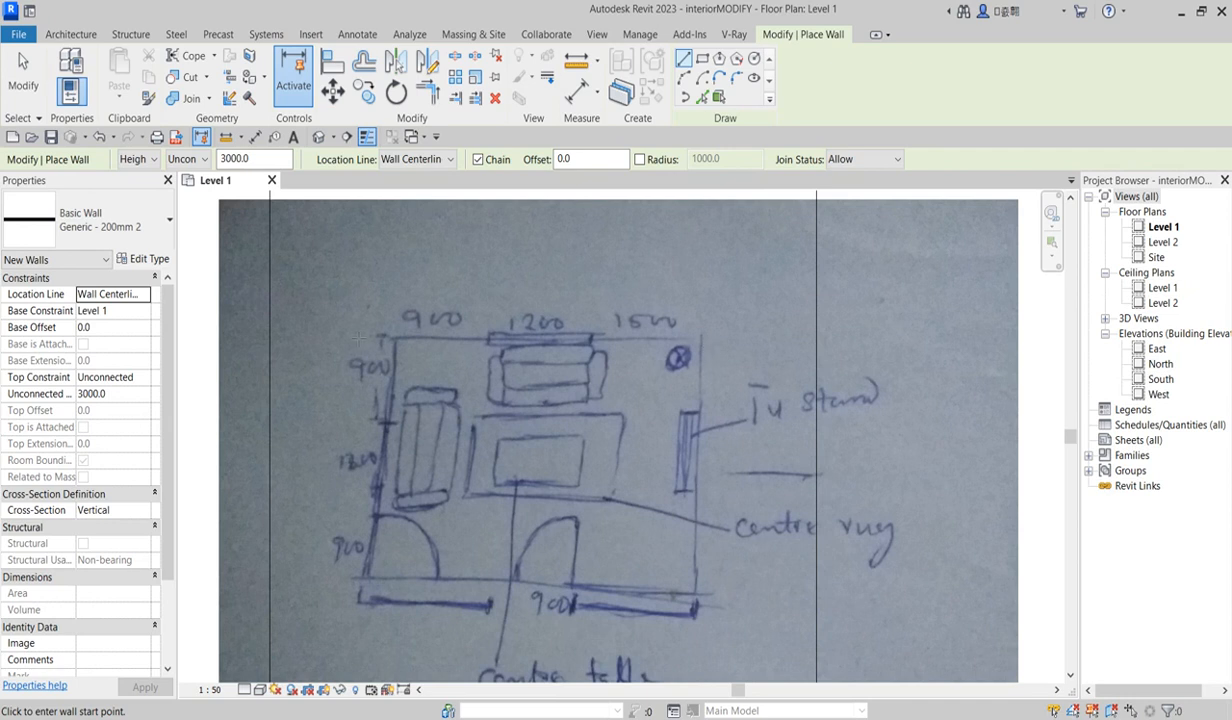
left_click(701, 340)
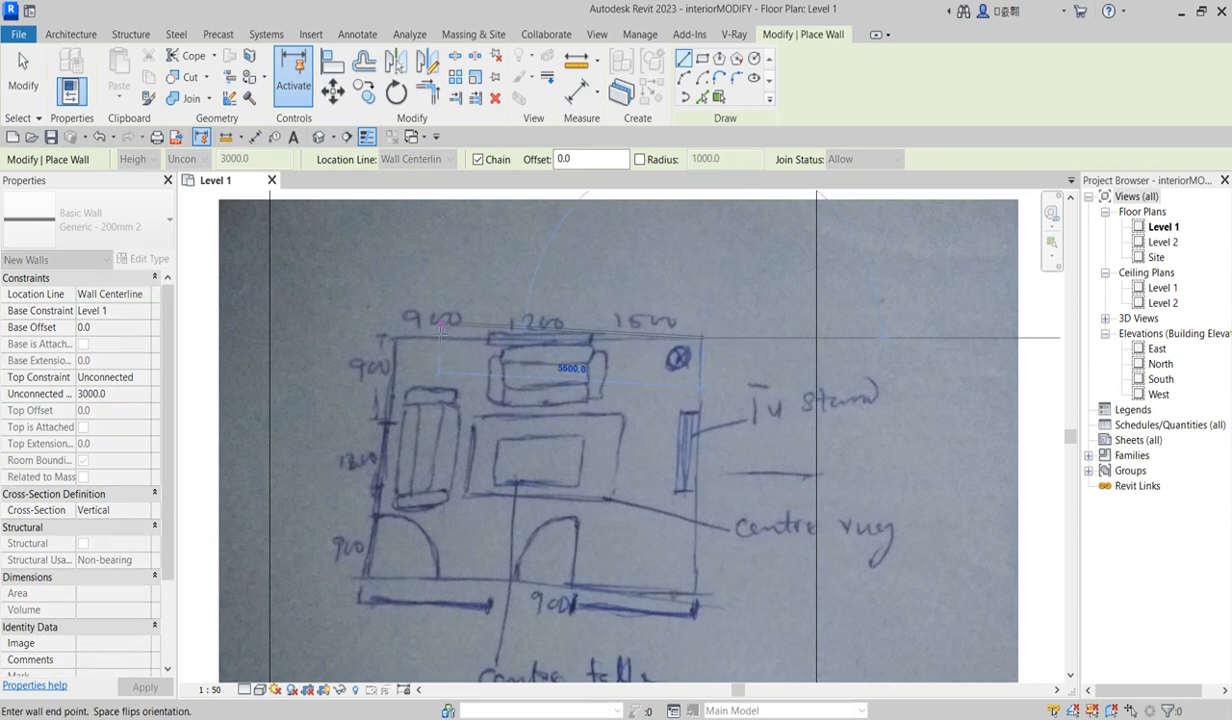
scroll(412, 340, "up", 1)
left_click(388, 339)
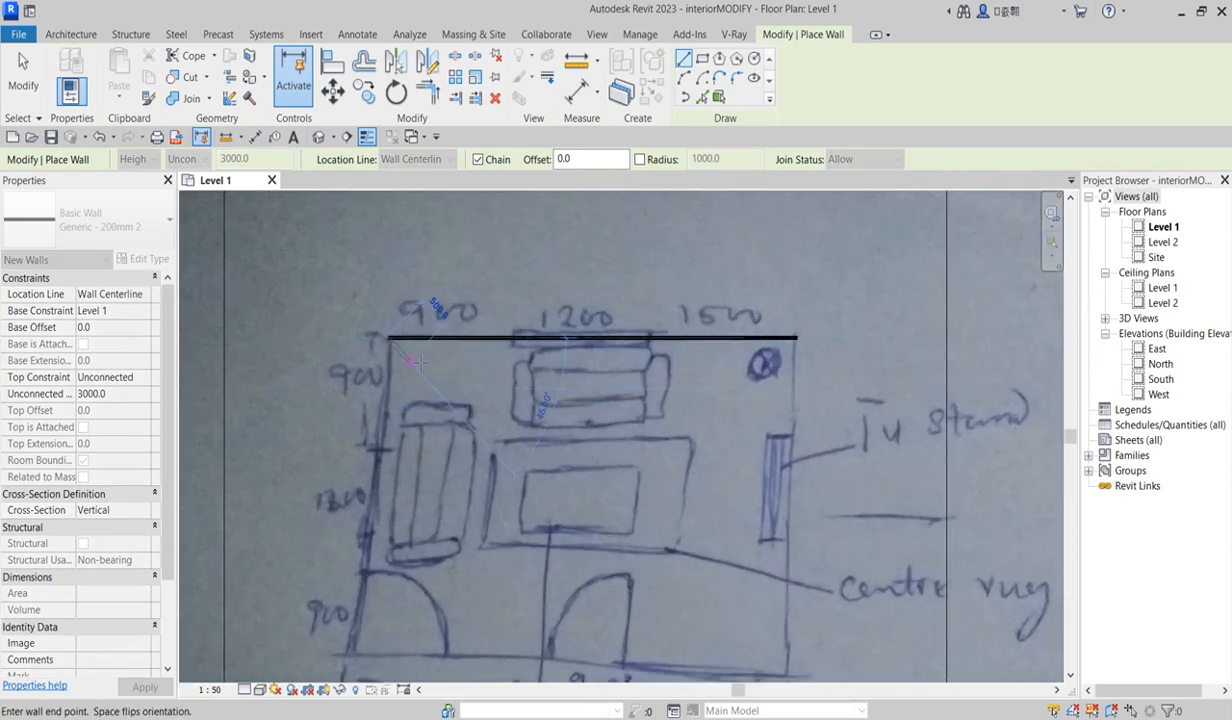
key("Escape")
key("Escape")
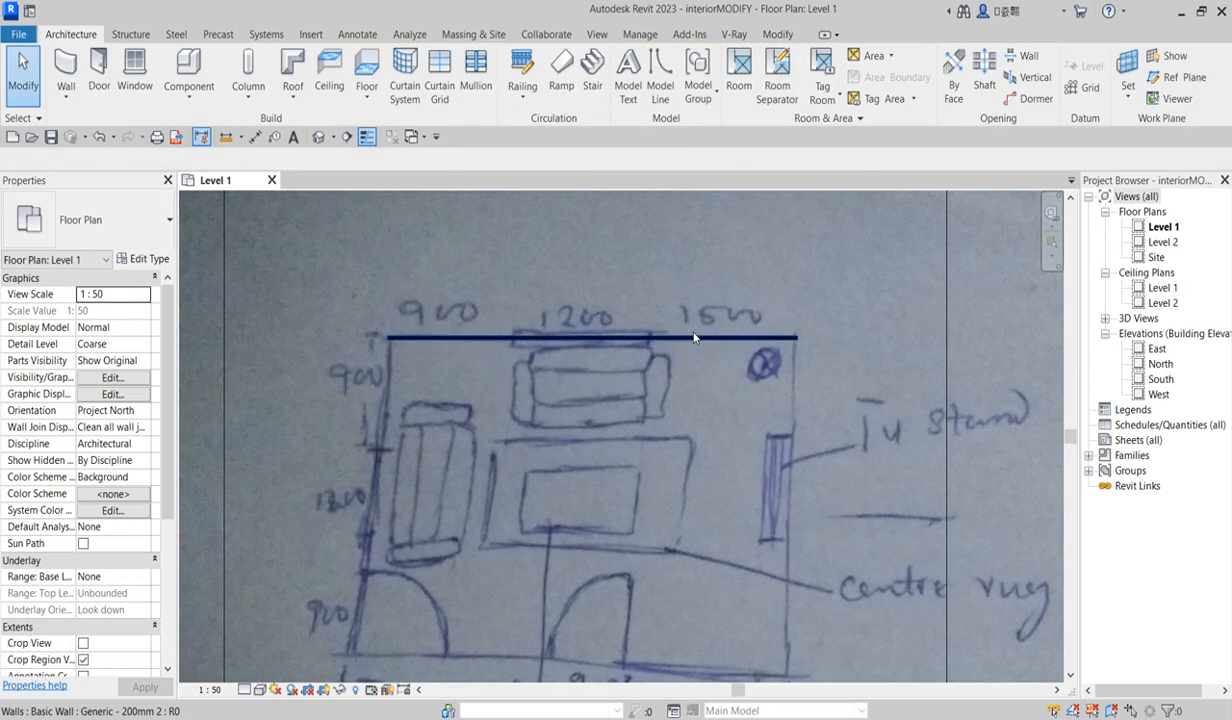
Set the upper wall's length to 4600 mm
left_click(697, 341)
scroll(655, 340, "up", 1)
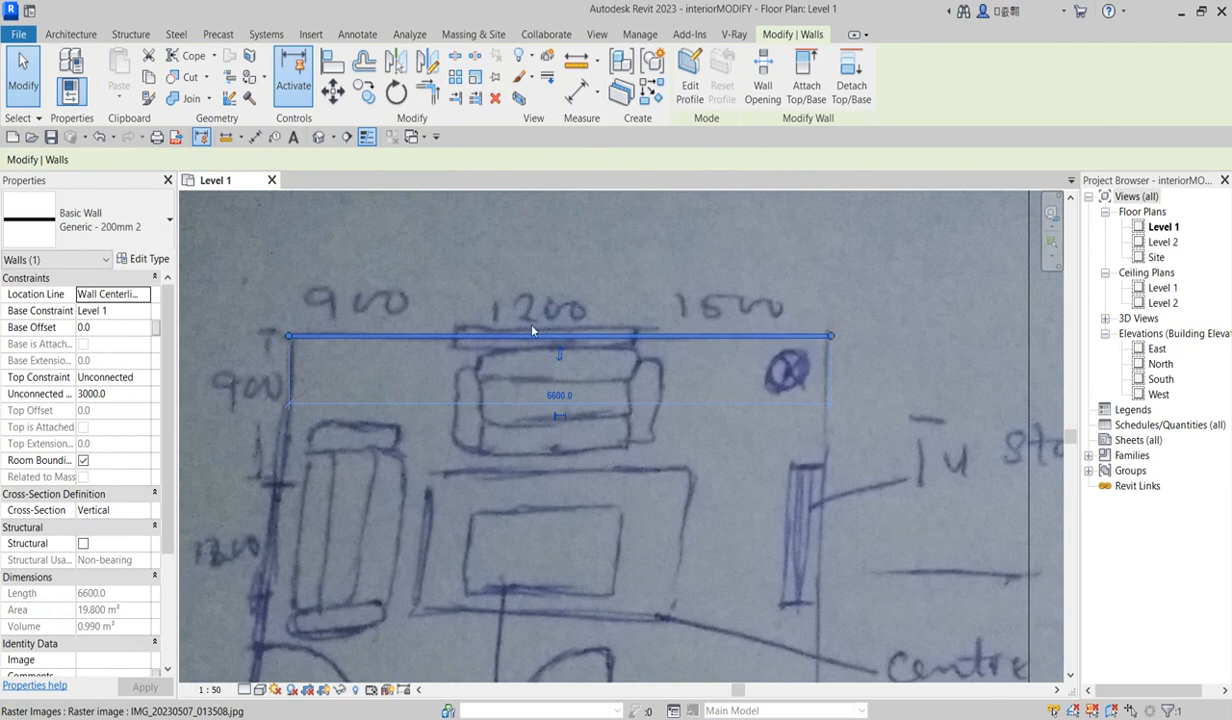
scroll(666, 410, "down", 1)
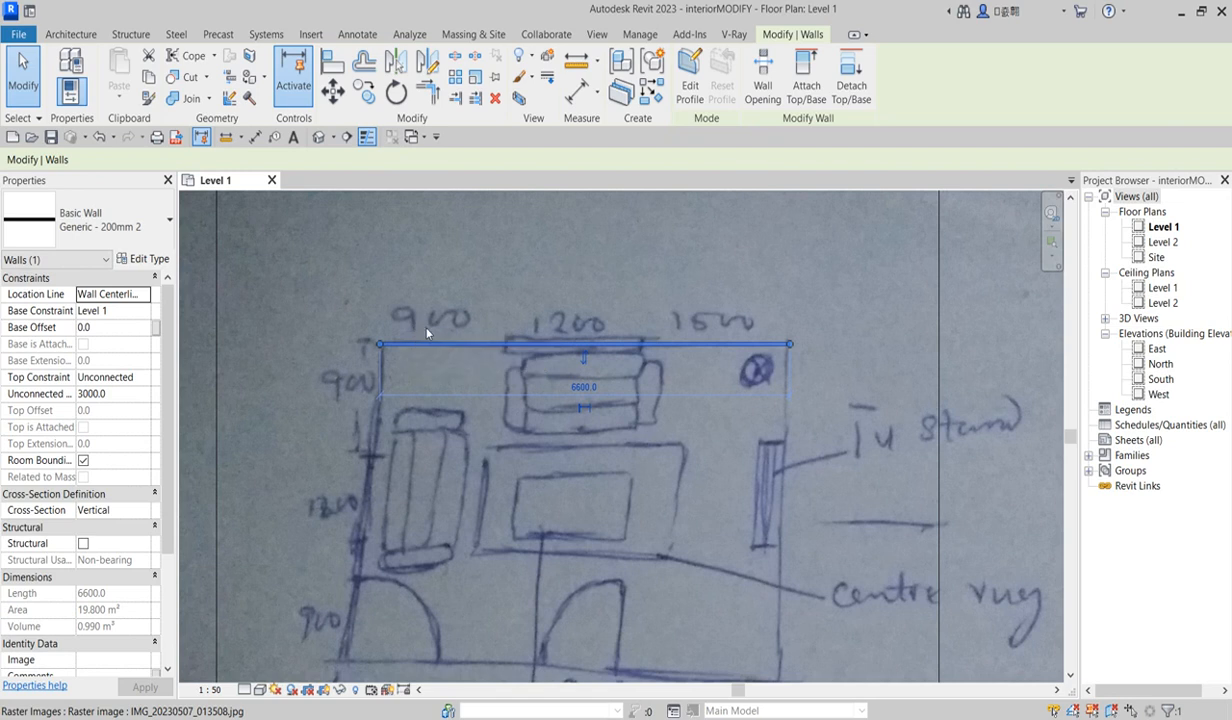
left_click(583, 389)
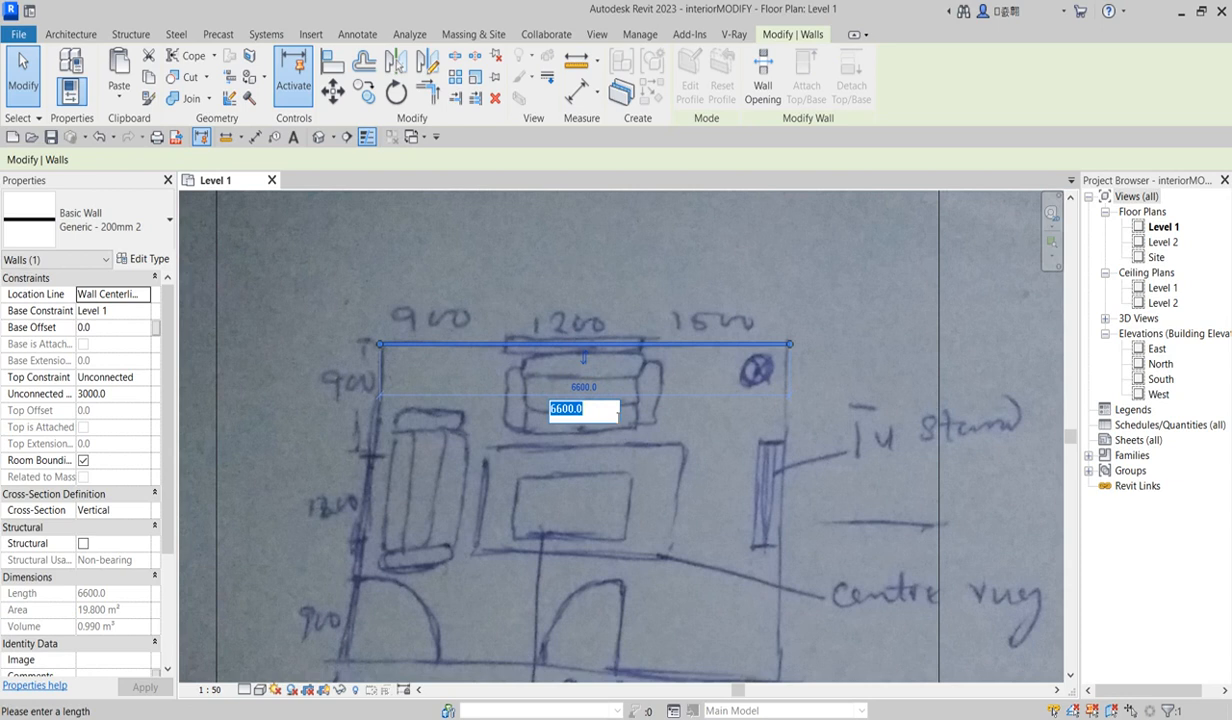
type("4600")
key("Return")
scroll(679, 408, "down", 3)
scroll(663, 373, "up", 2)
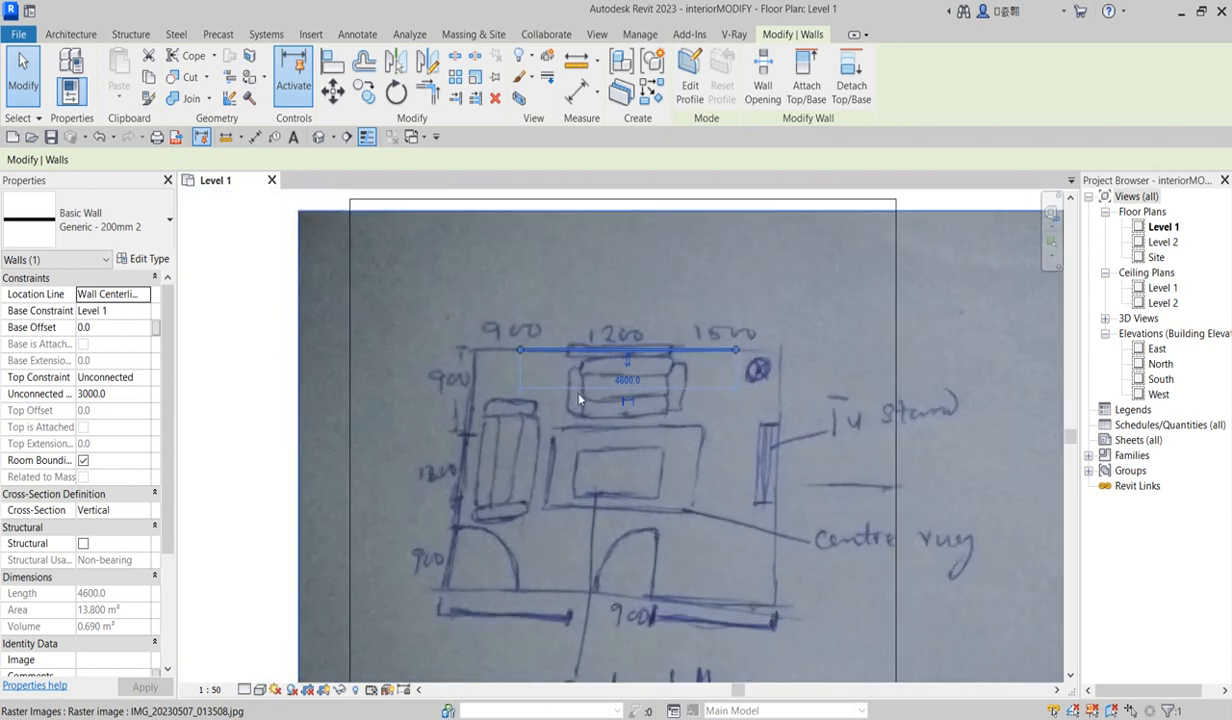
Draw the room's left, lower and right walls as a chain from the upper wall's left end, the lower one about 5500 mm long
left_click(621, 90)
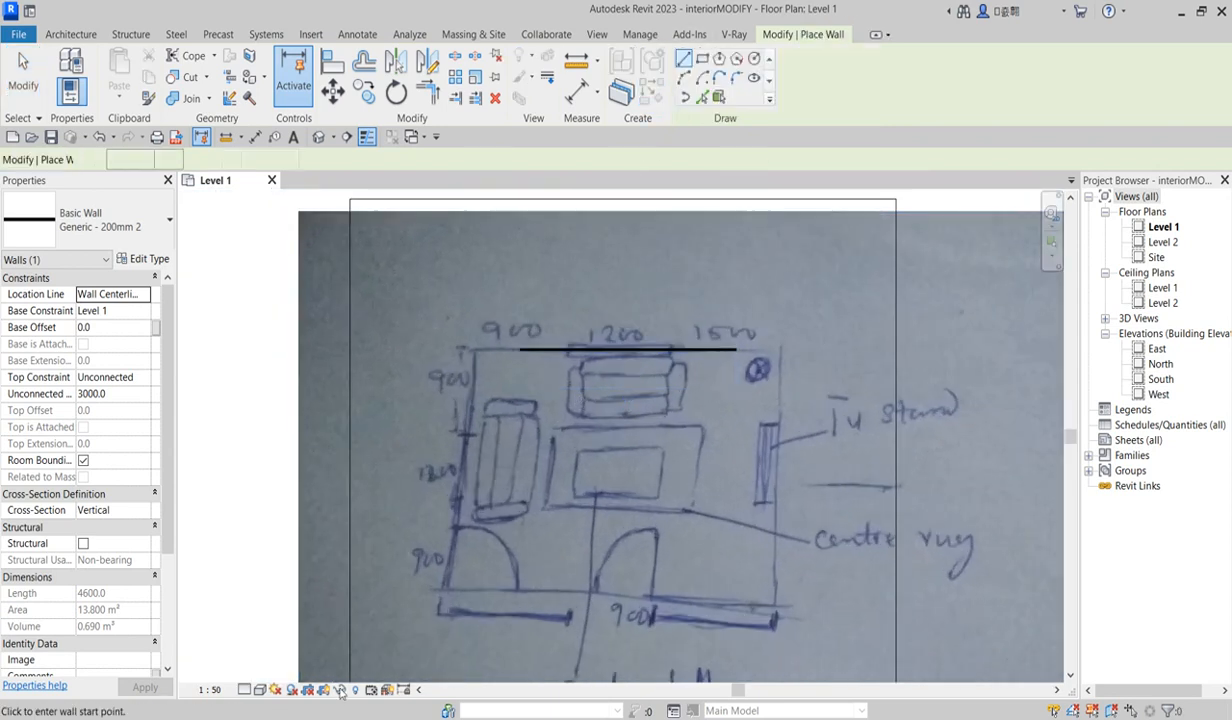
left_click(520, 350)
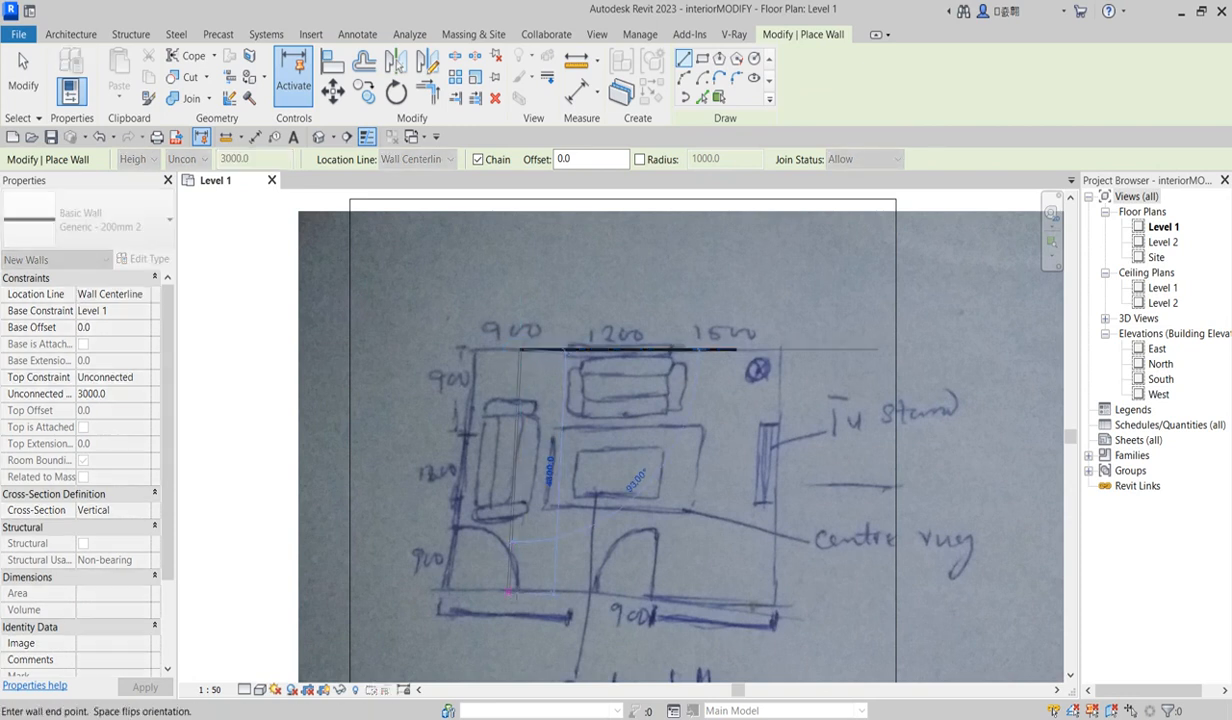
left_click(520, 589)
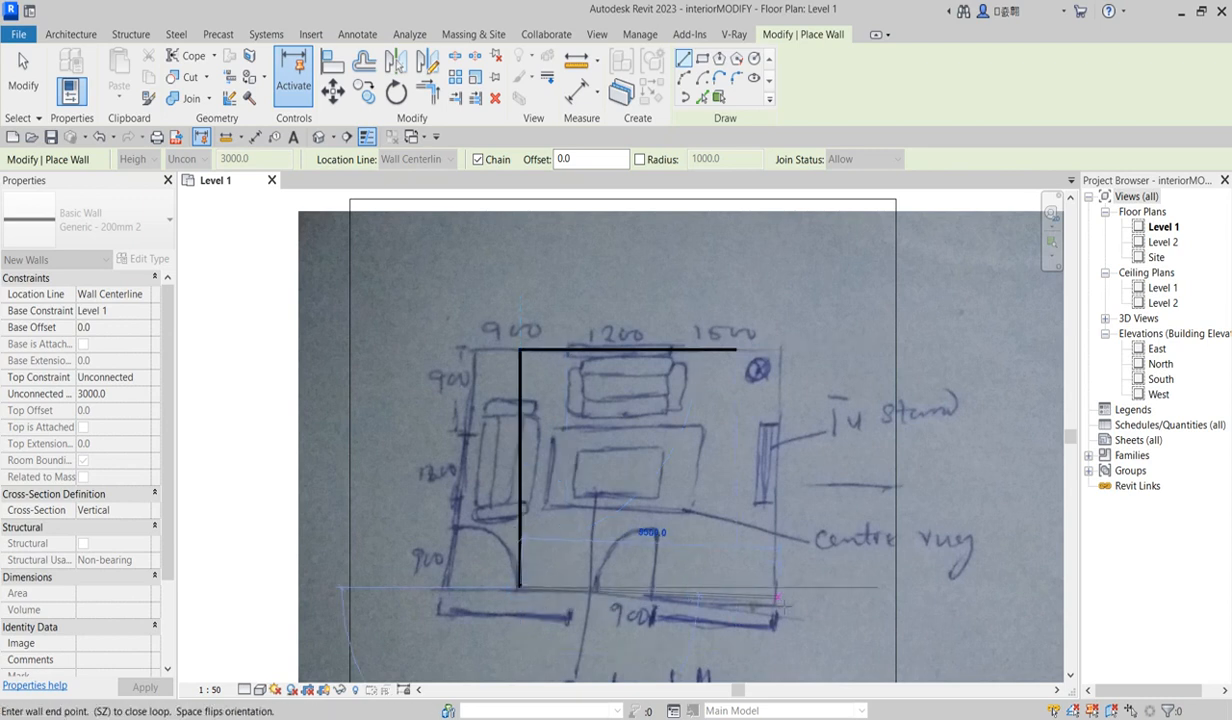
left_click(777, 597)
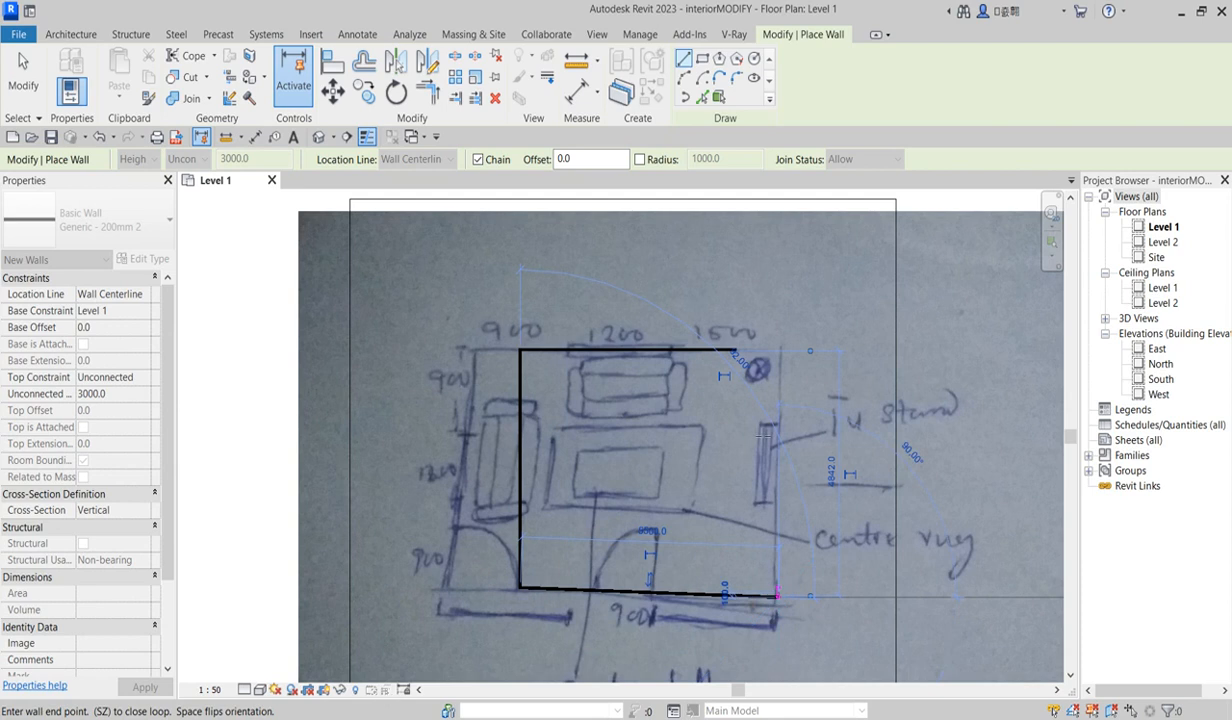
left_click(778, 353)
key("Escape")
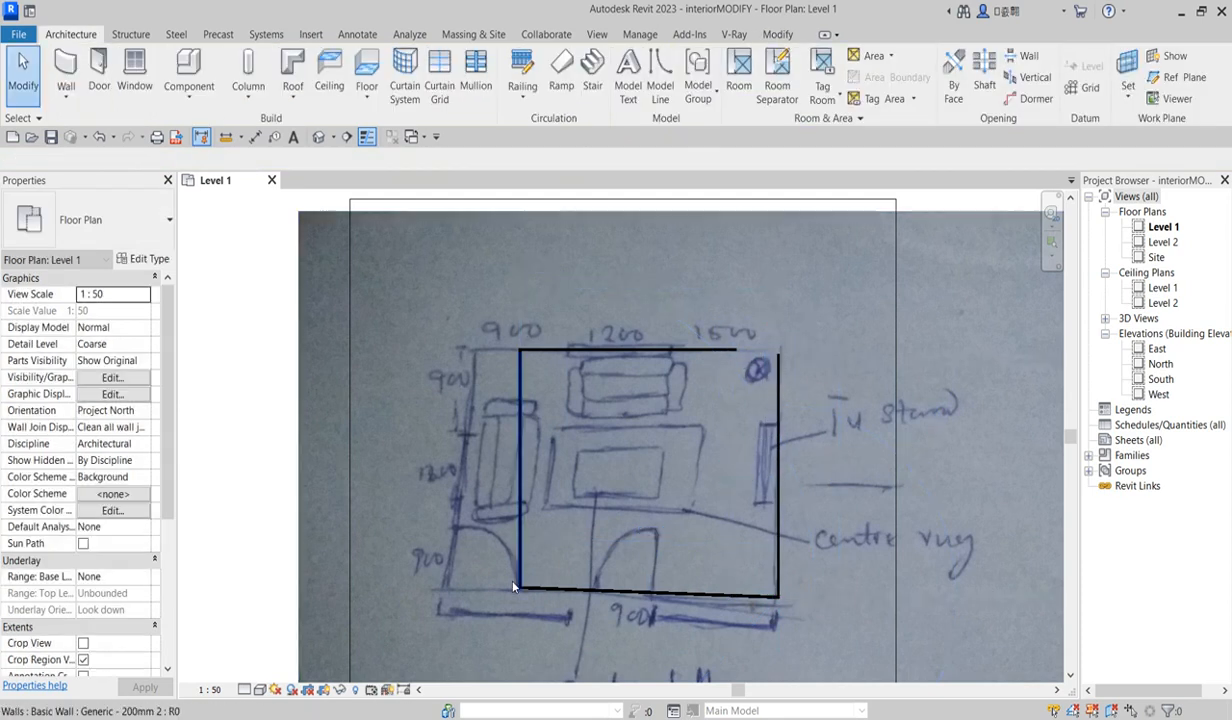
Move the lower wall by setting its temporary dimension along the right wall to 4000 mm
scroll(515, 585, "up", 2)
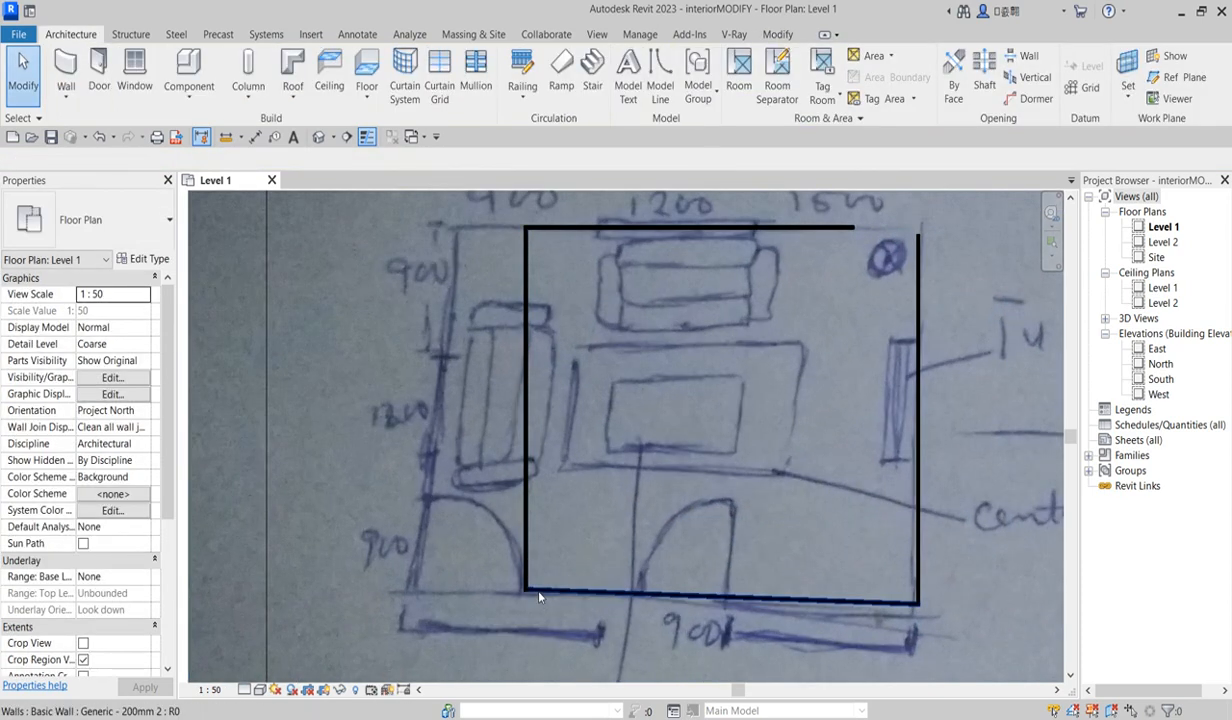
left_click(538, 597)
scroll(538, 597, "down", 3)
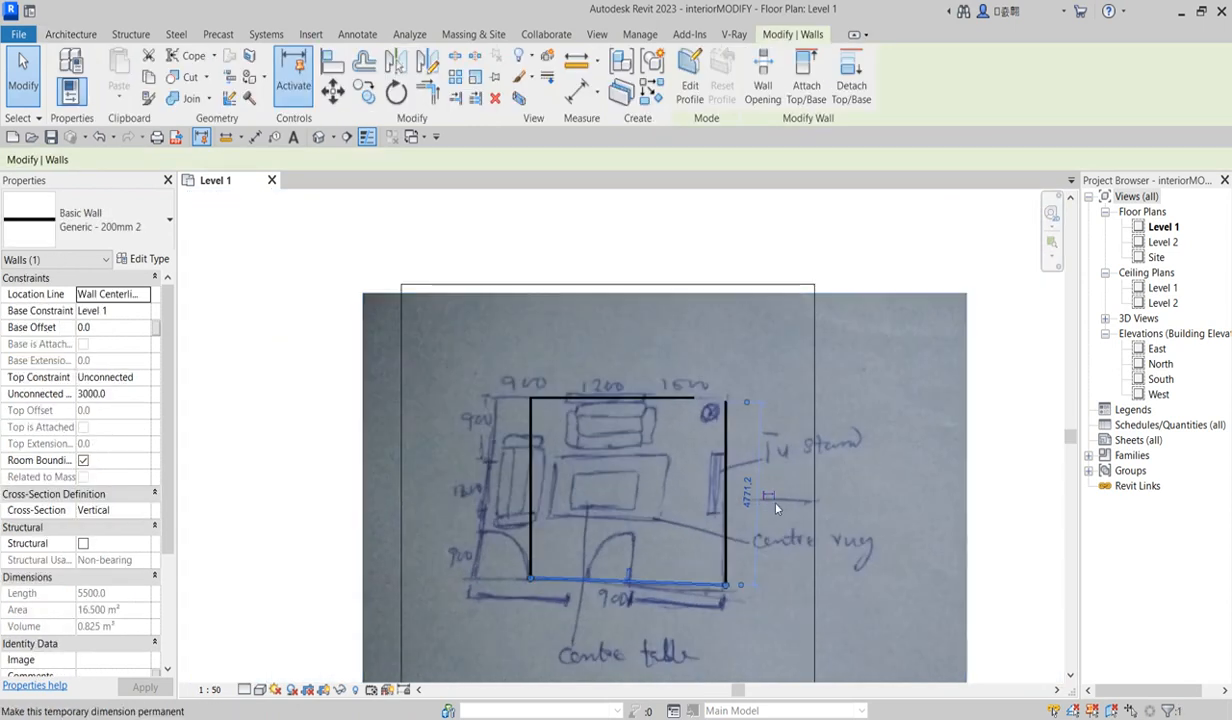
scroll(739, 500, "up", 2)
left_click(737, 482)
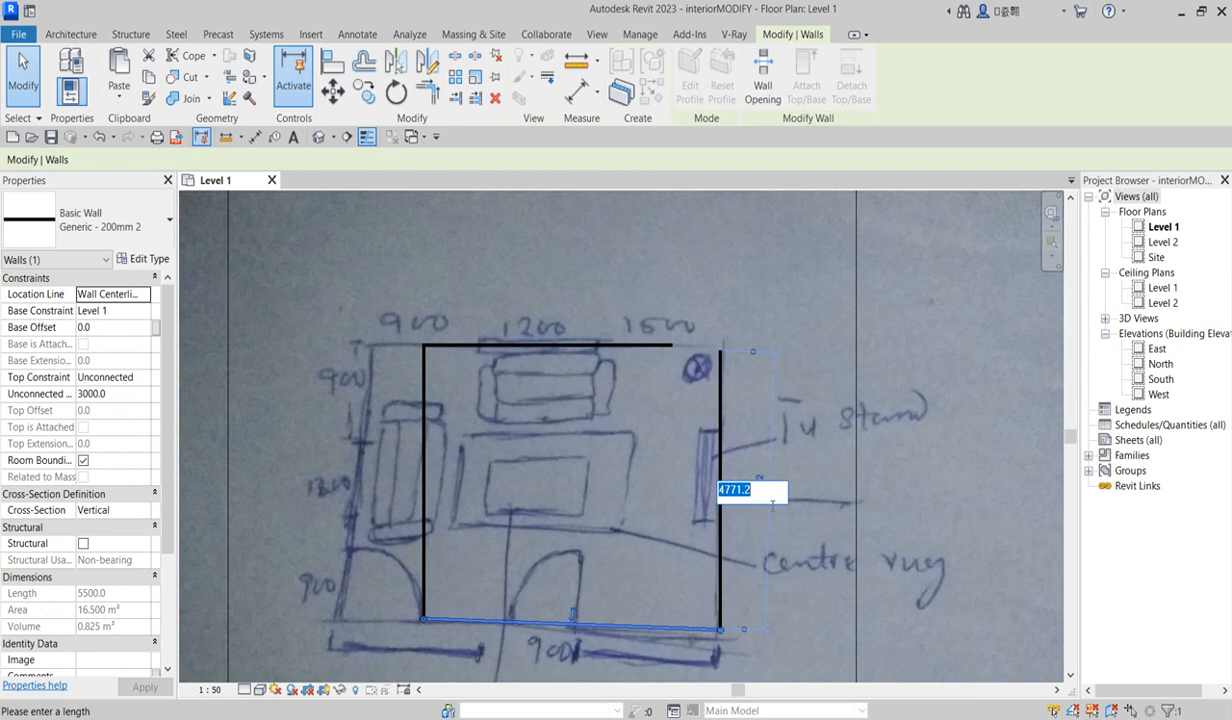
type("4000")
key("Return")
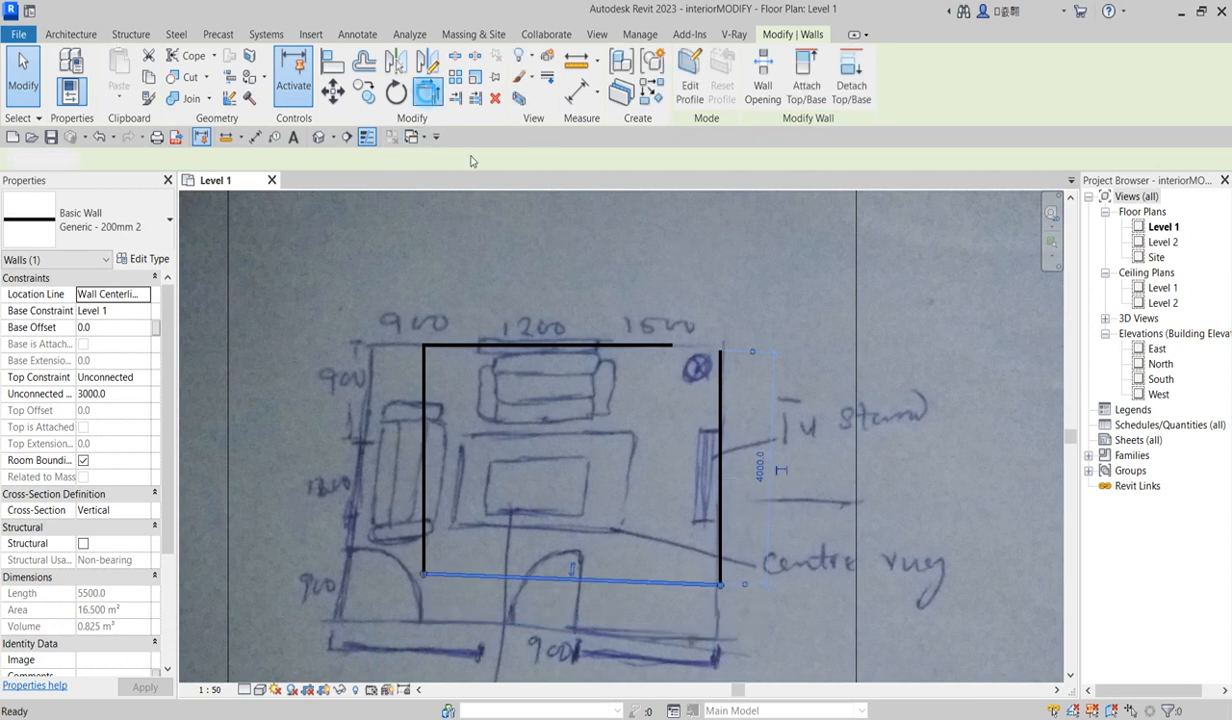
Trim and extend the upper and right walls to meet in a corner at the room's upper right
key("Escape")
scroll(720, 390, "down", 2)
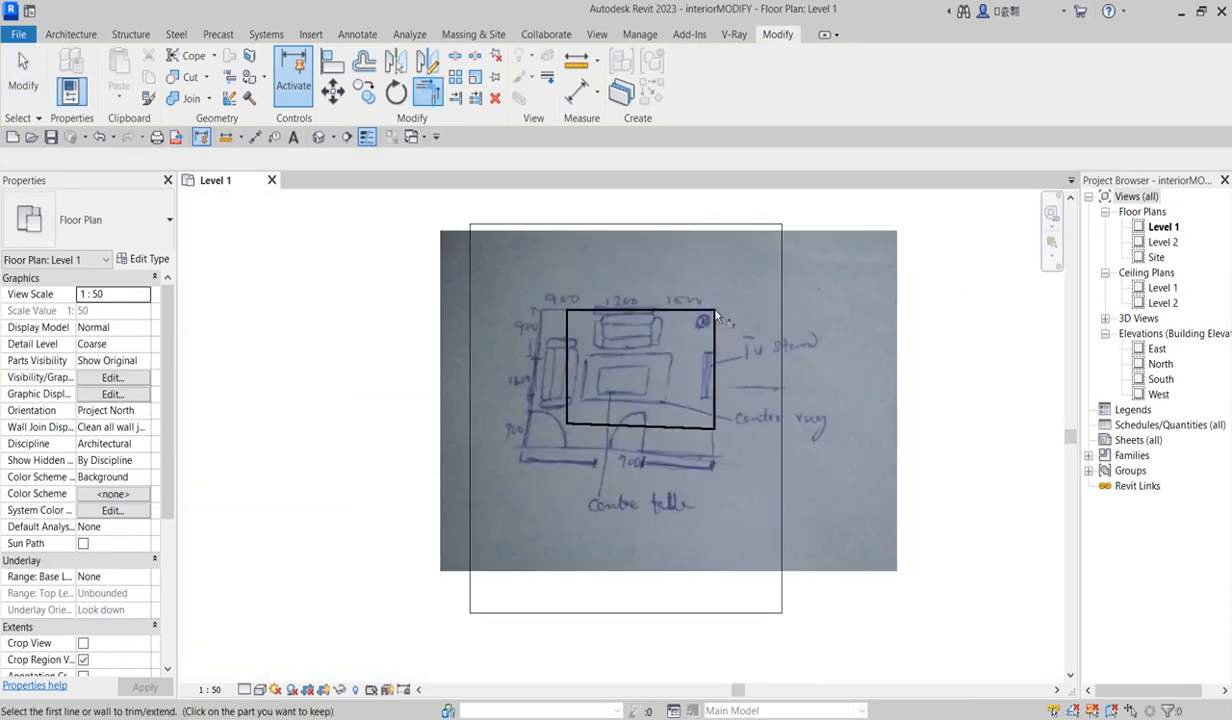
right_click(703, 298)
right_click(645, 265)
left_click(682, 276)
Change the upper wall's type to Generic - 200mm
scroll(685, 310, "up", 3)
left_click(684, 310)
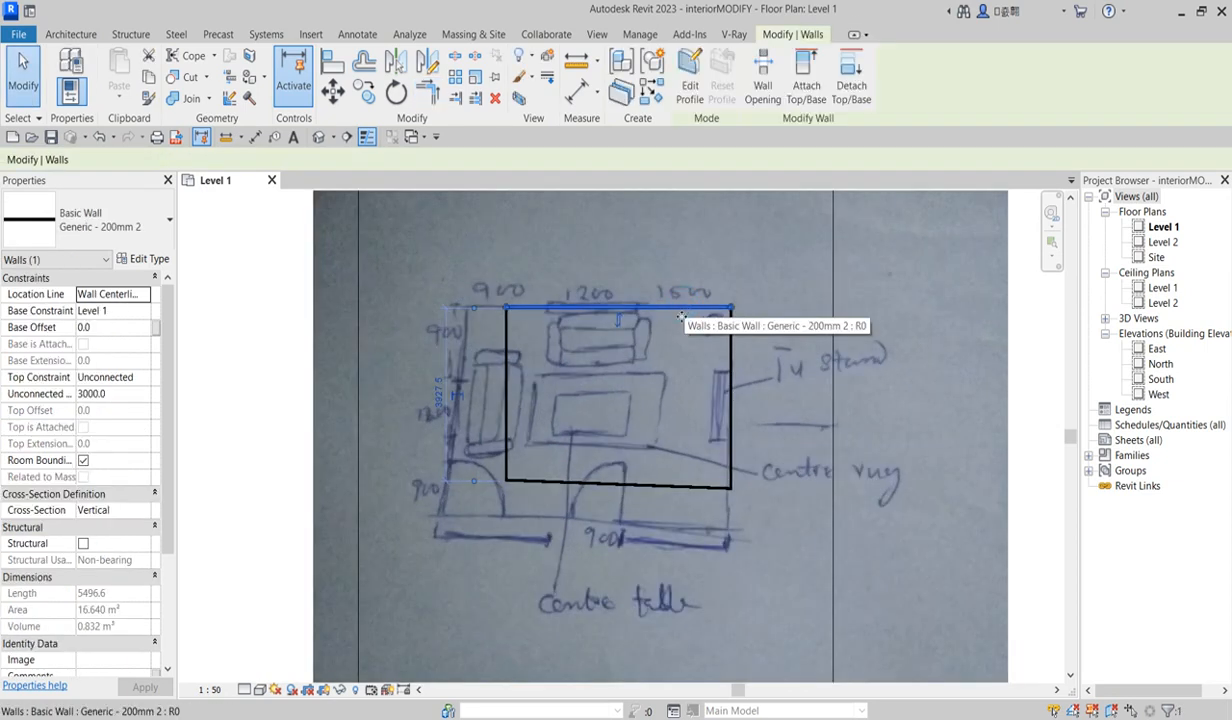
left_click(155, 231)
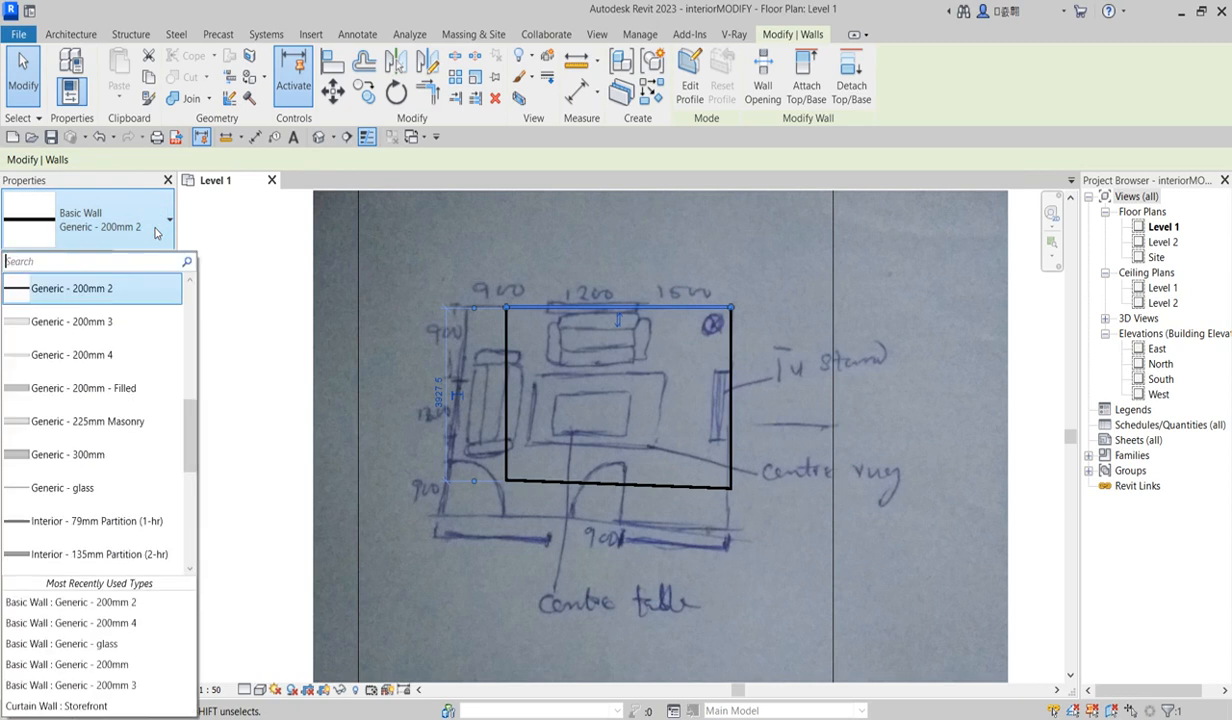
left_click(120, 664)
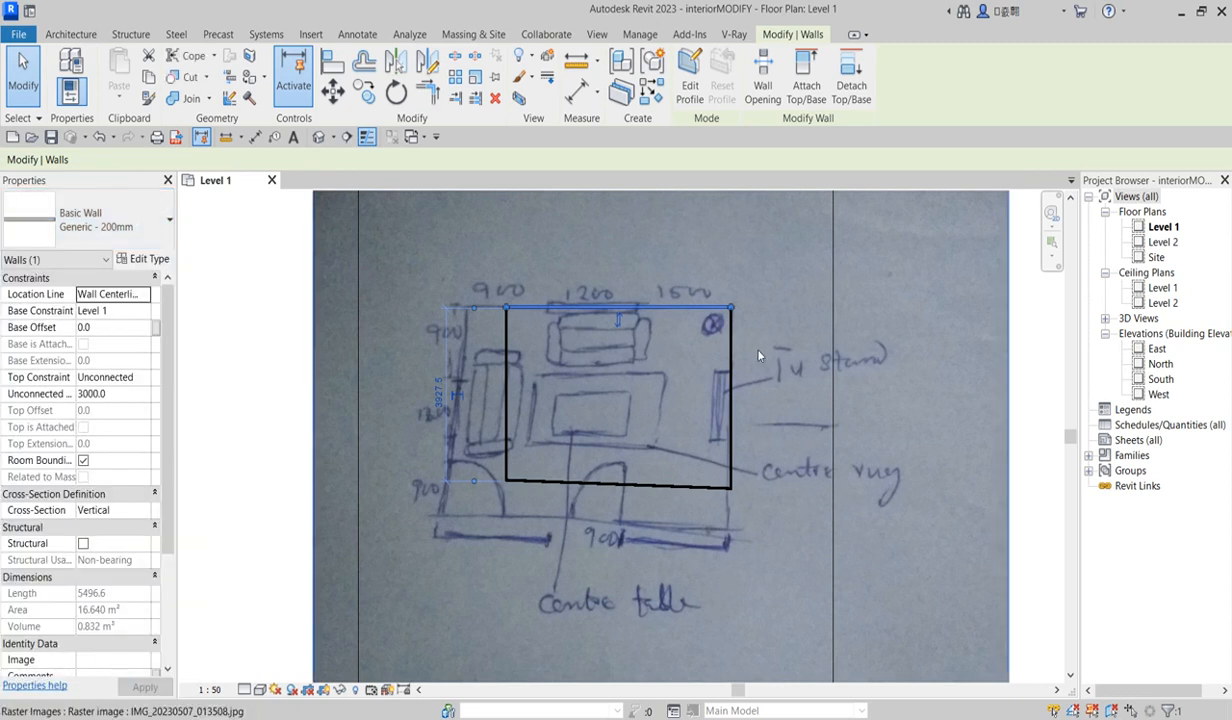
left_click(160, 229)
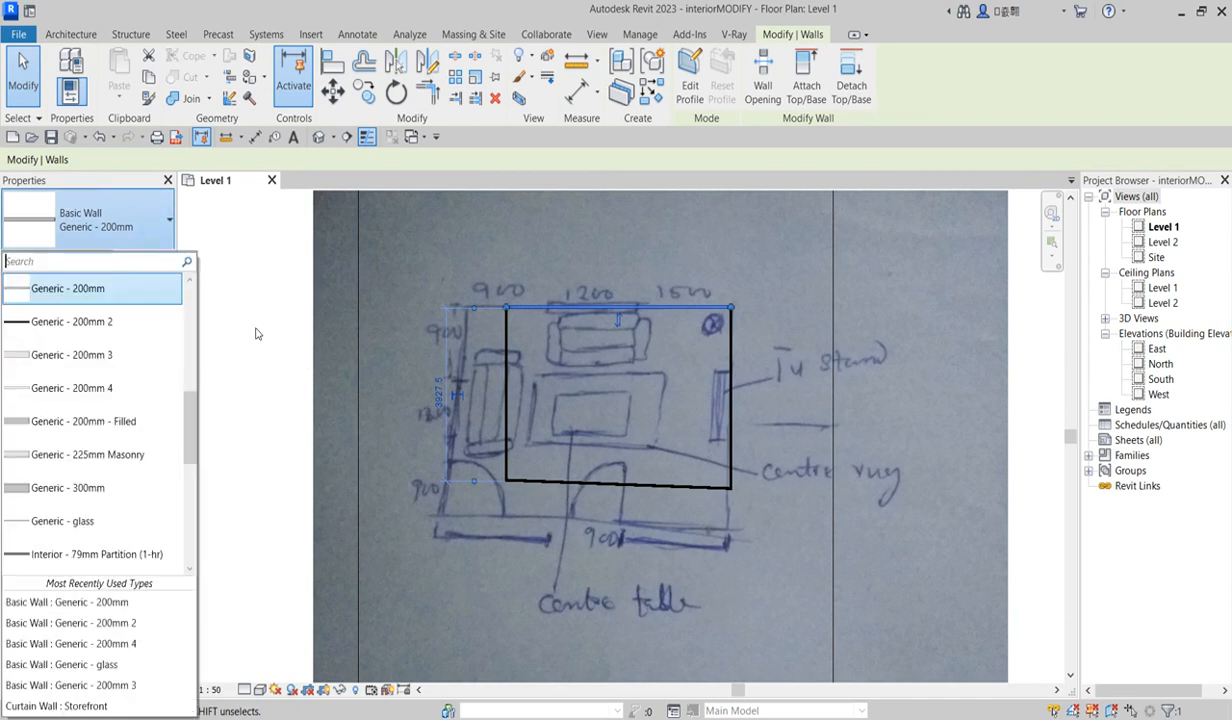
left_click(246, 315)
Move the left wall by setting its temporary dimension to the right wall to 4600 mm
scroll(557, 292, "up", 2)
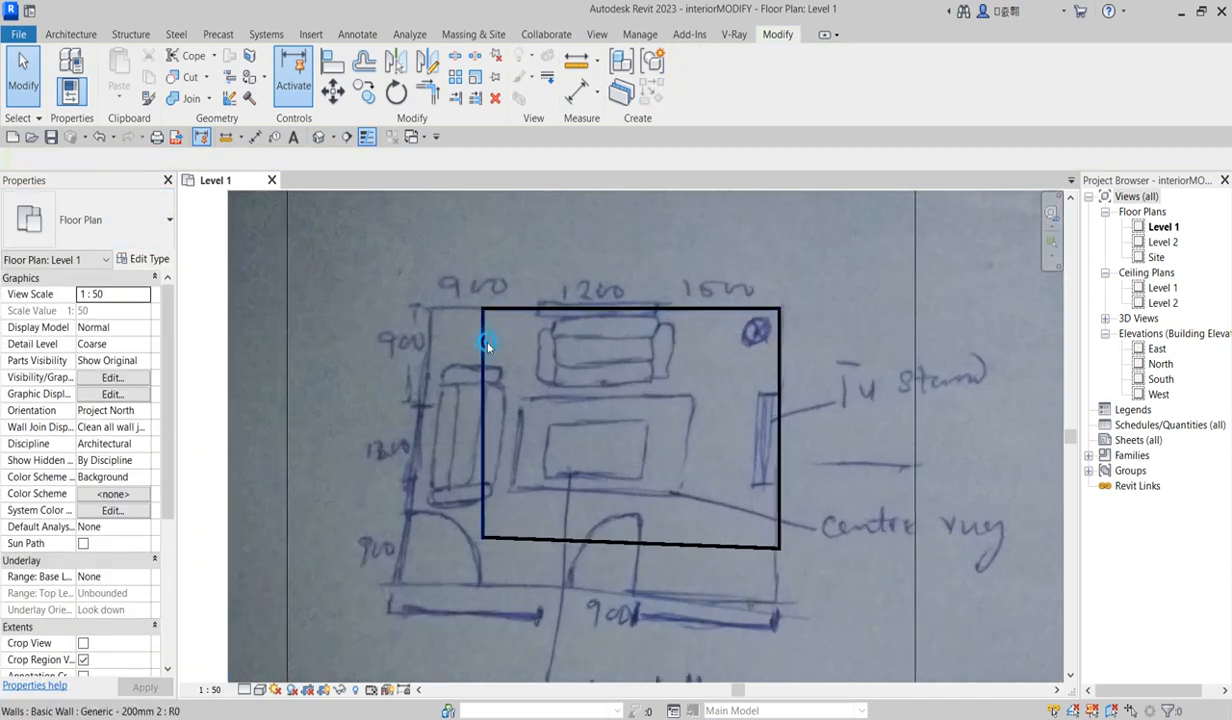
left_click(485, 346)
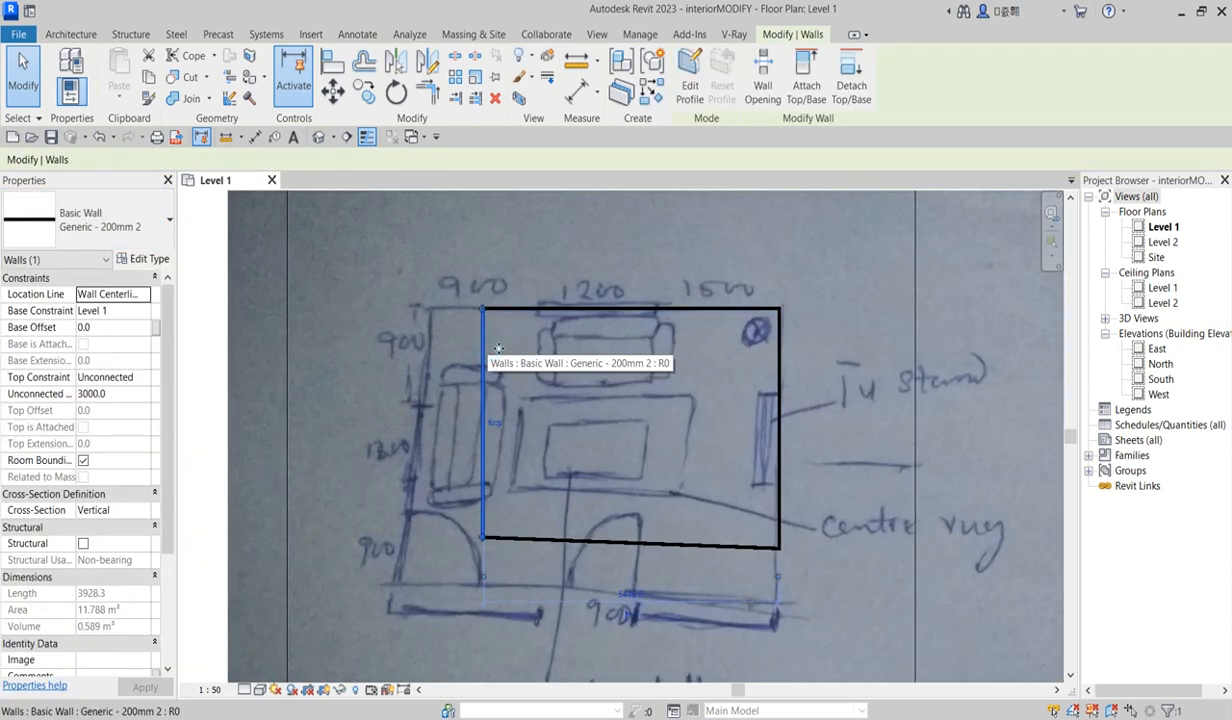
left_click(627, 594)
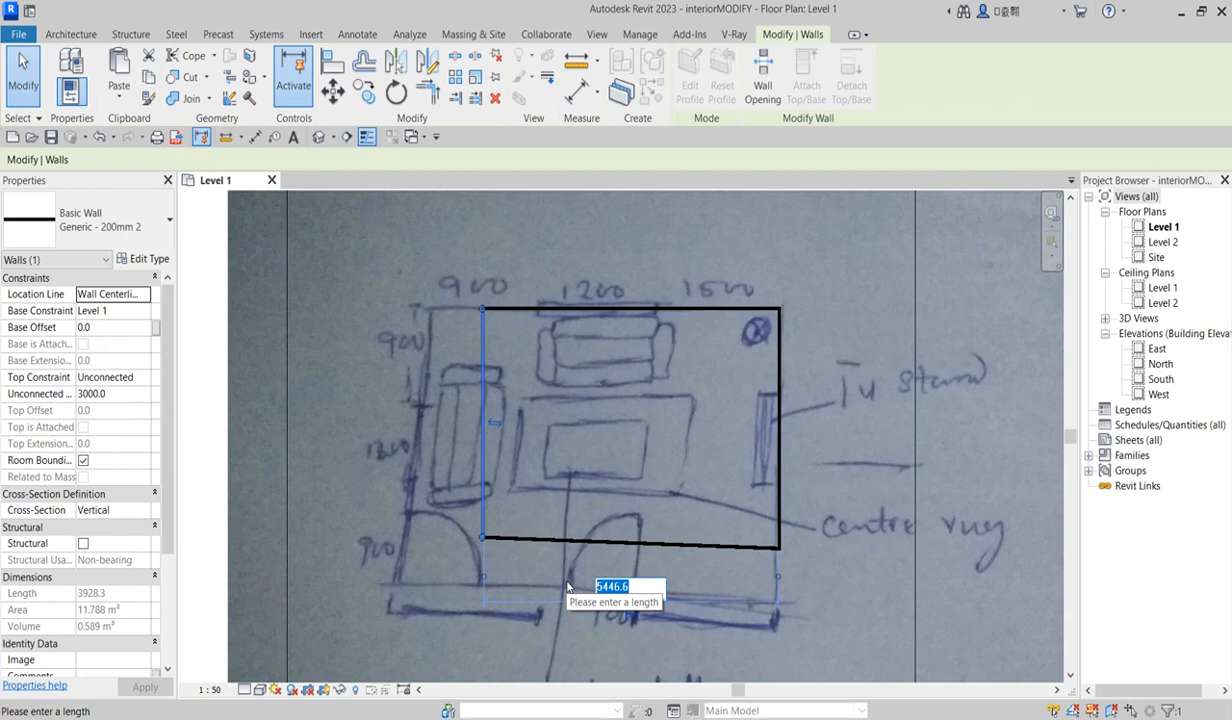
type("4600")
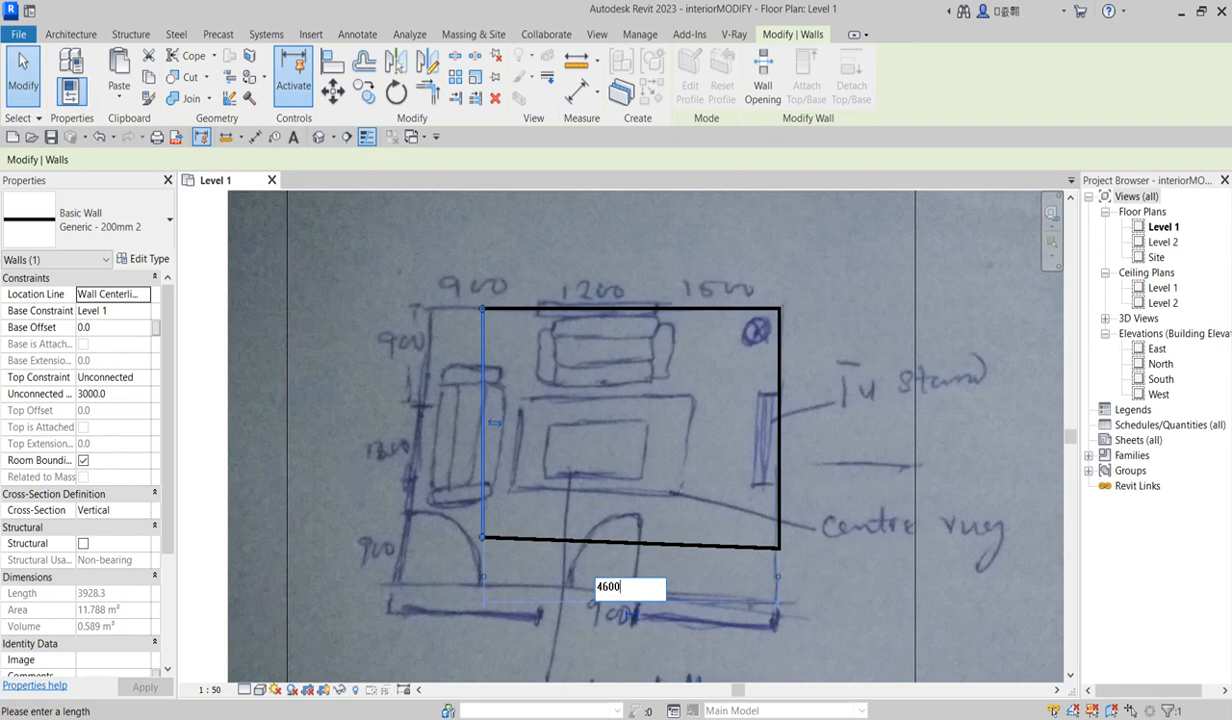
key("Return")
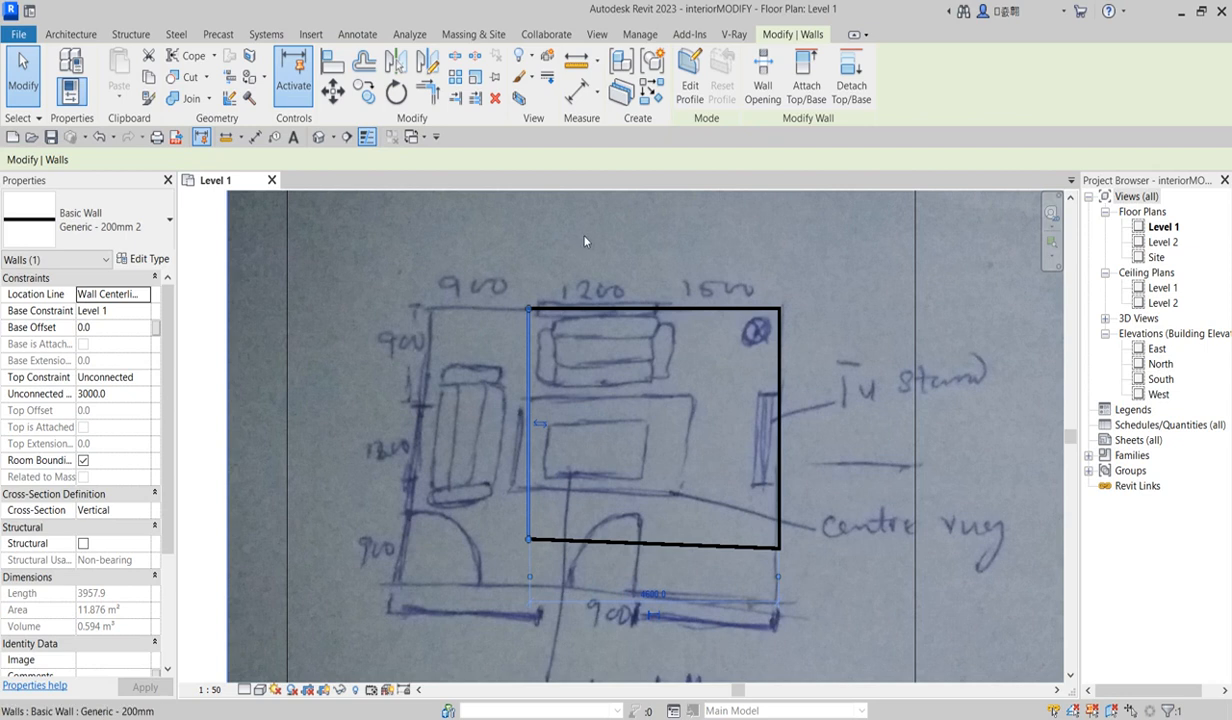
Straighten the slanted lower wall to horizontal and set its distance from the upper wall to 4000 mm
left_click(675, 546)
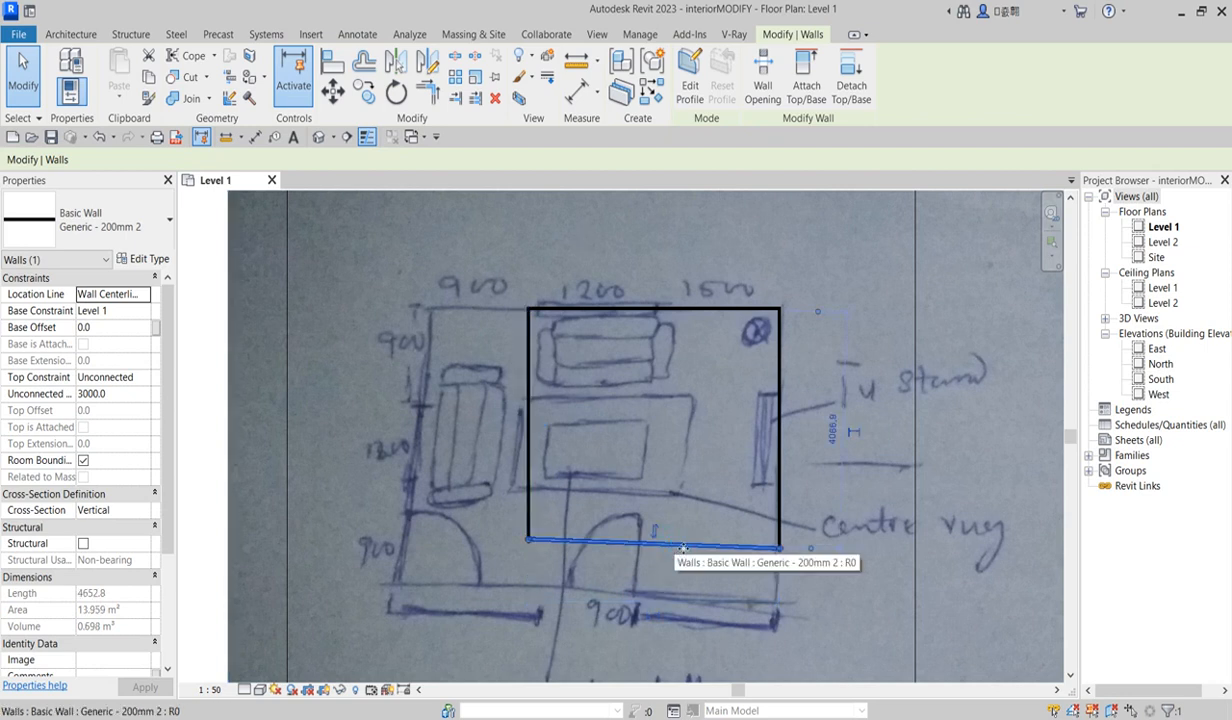
left_click_drag(783, 550, 780, 540)
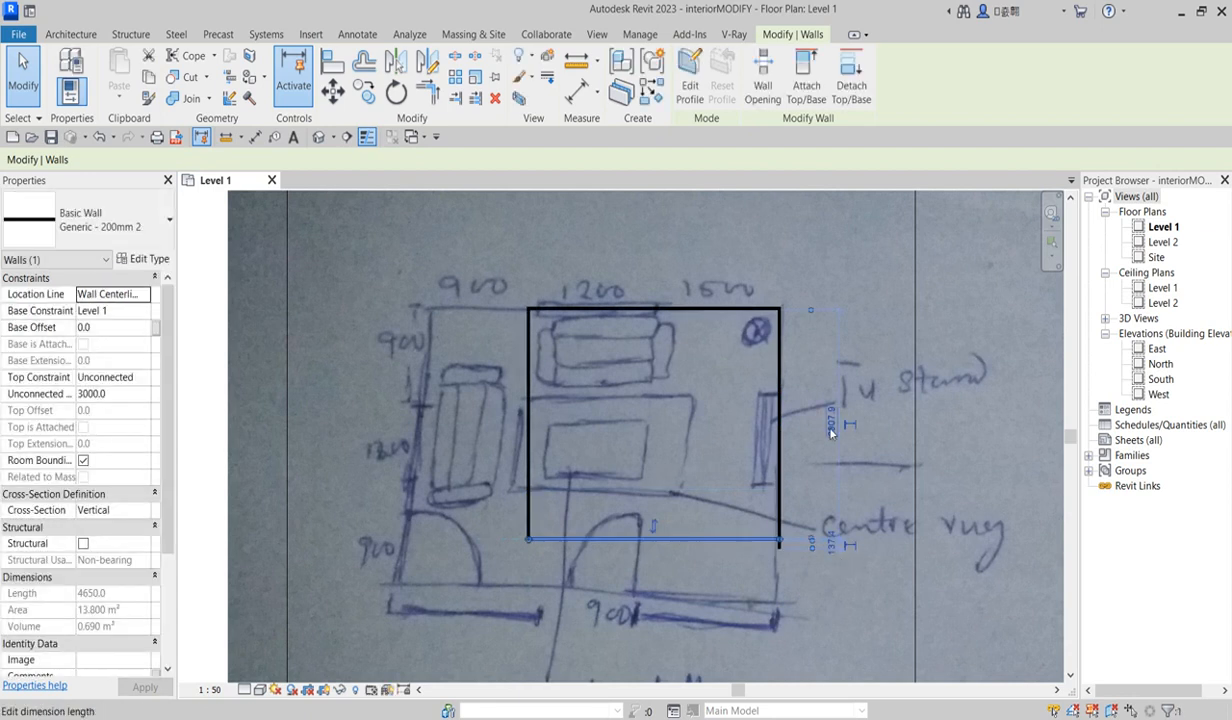
left_click(832, 424)
type("4")
key("Return")
left_click(836, 602)
Scale the sketch image down to about 11870 mm wide and move it beside the modelled walls, clear of the room's left side
scroll(609, 232, "down", 4)
scroll(797, 336, "up", 3)
scroll(797, 337, "down", 4)
left_click(916, 332)
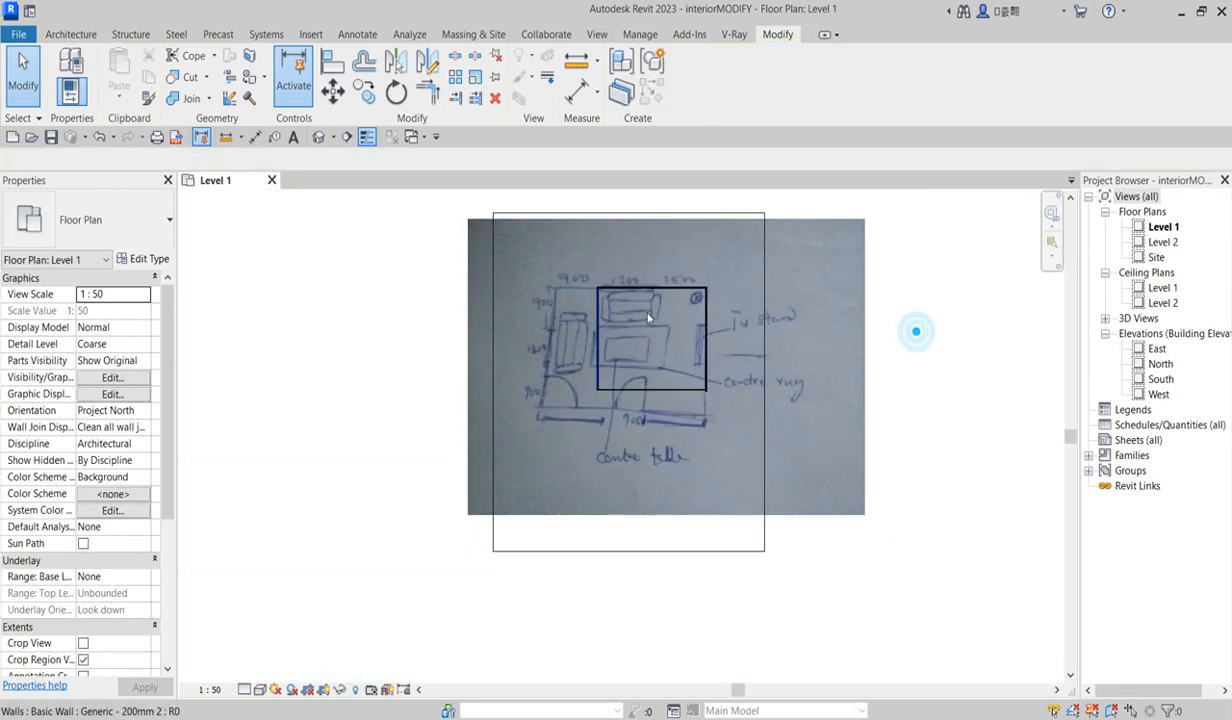
scroll(597, 352, "up", 4)
scroll(495, 283, "down", 3)
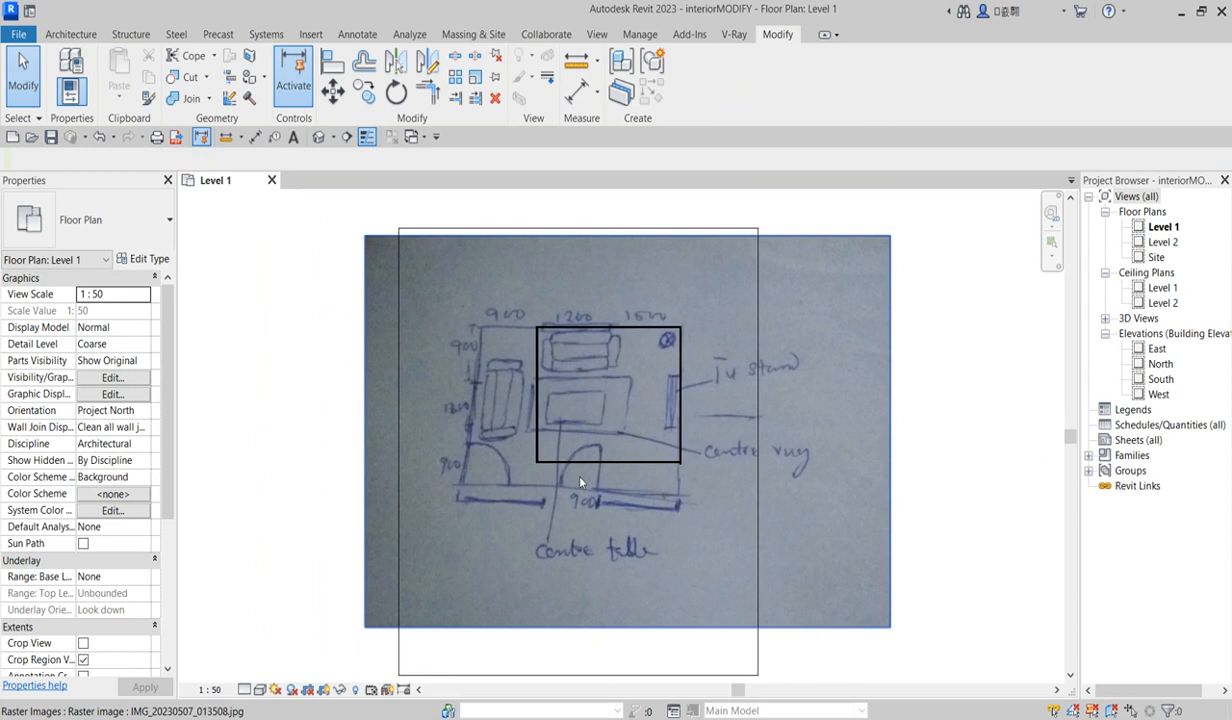
left_click(614, 509)
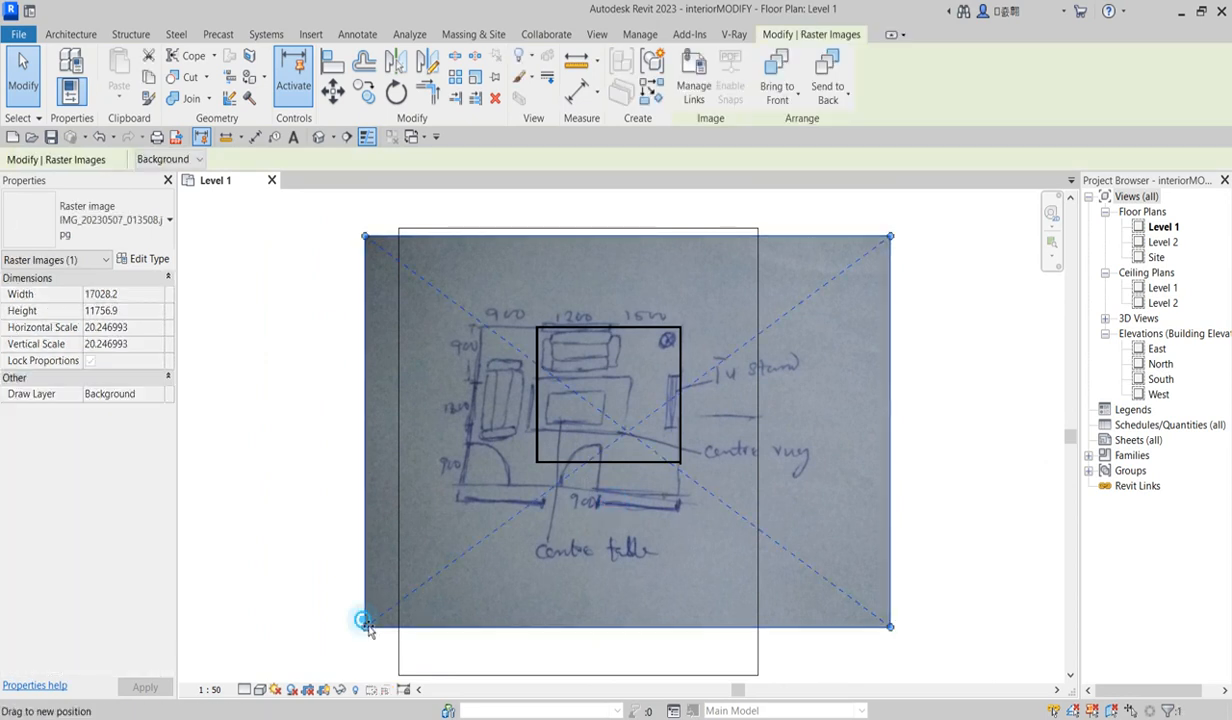
left_click_drag(518, 546, 523, 543)
left_click_drag(737, 312, 369, 306)
scroll(573, 381, "up", 2)
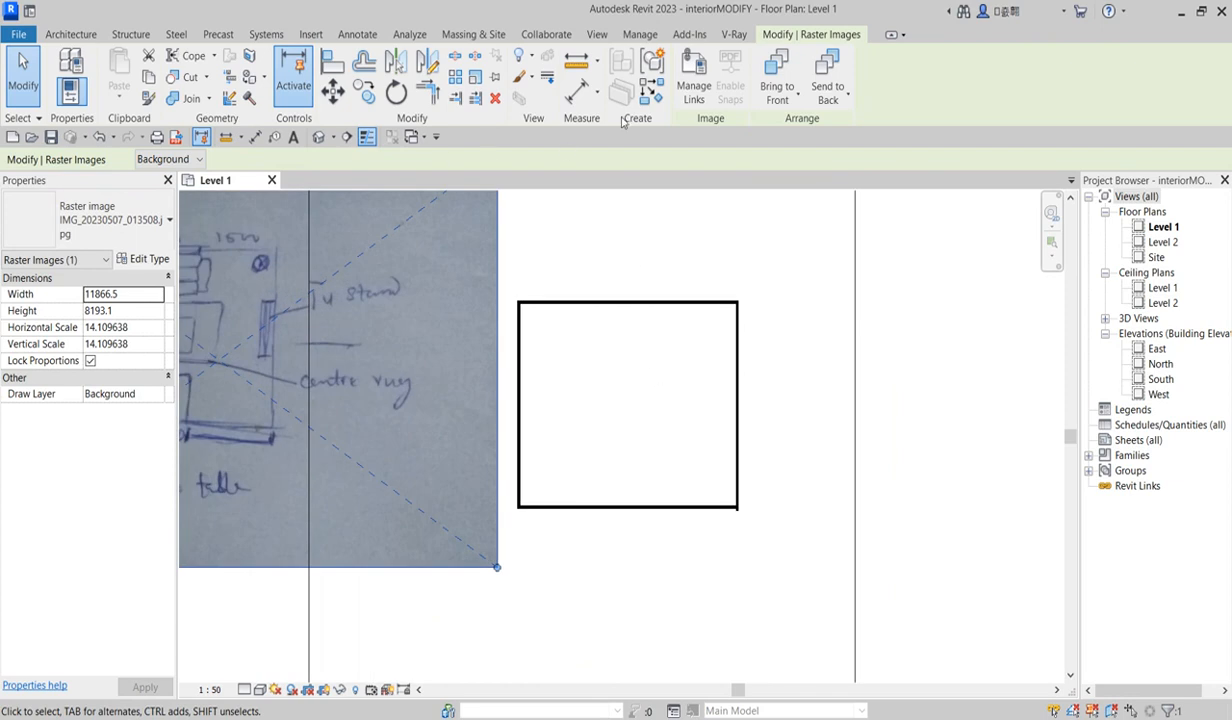
scroll(707, 206, "down", 2)
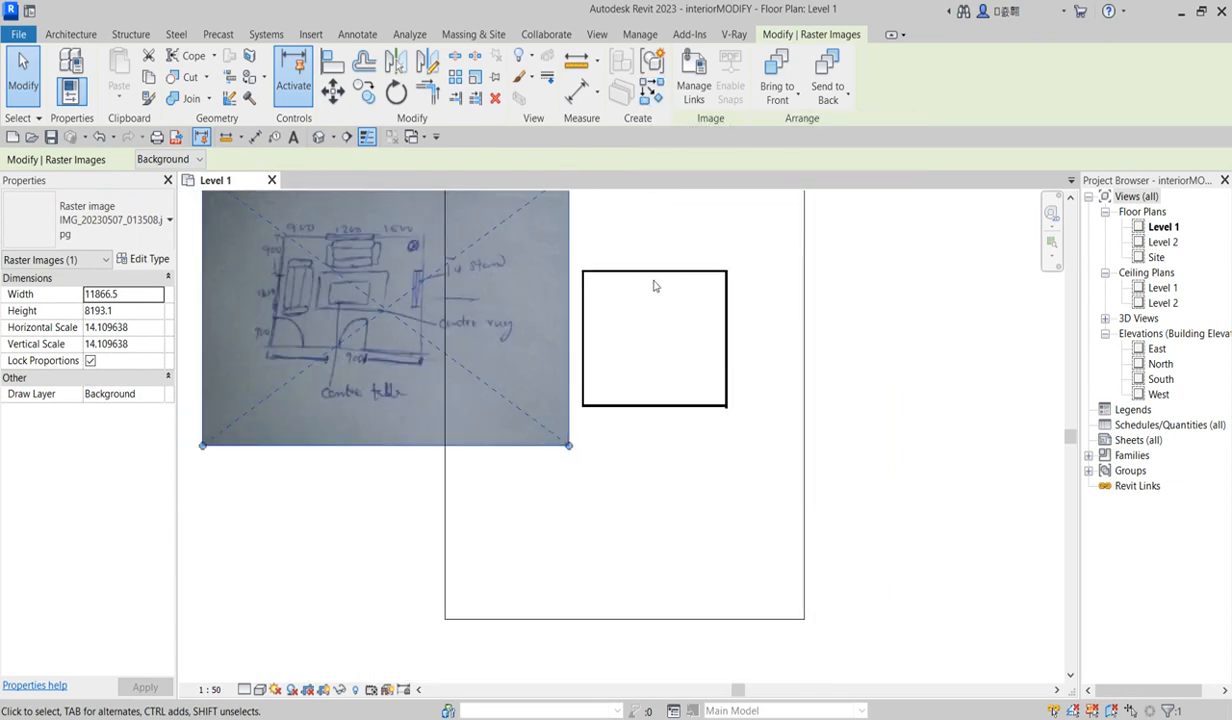
left_click(590, 270)
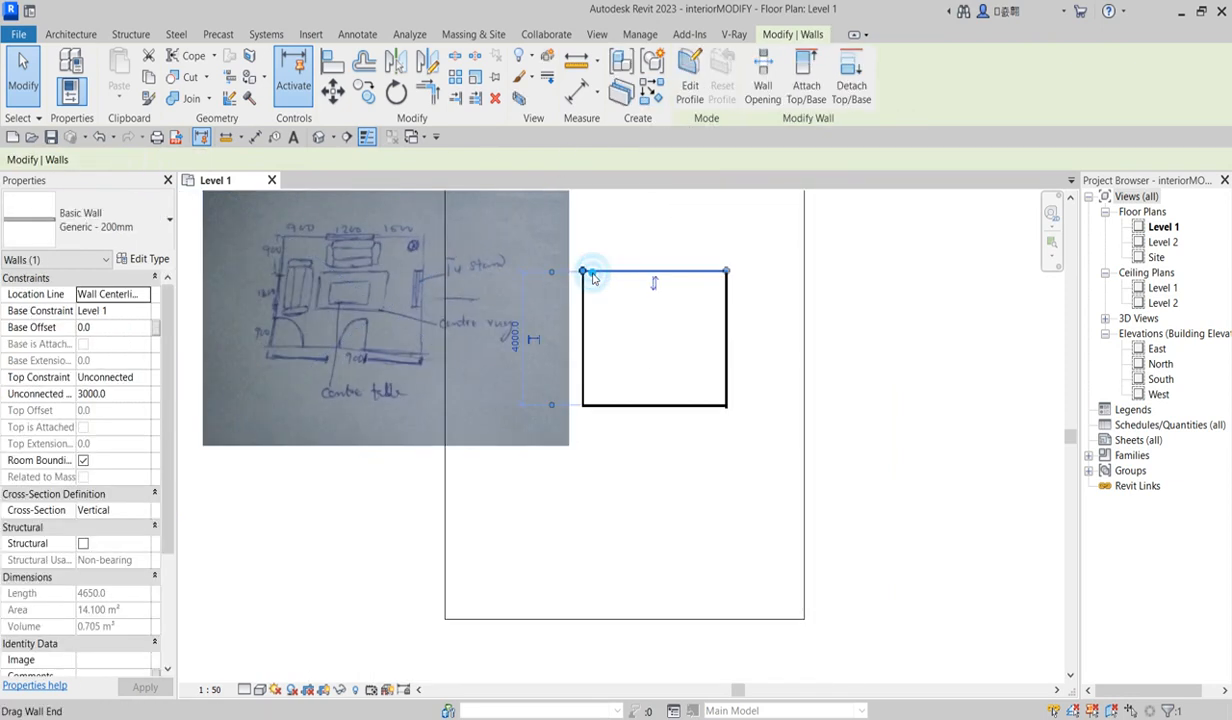
left_click(630, 315)
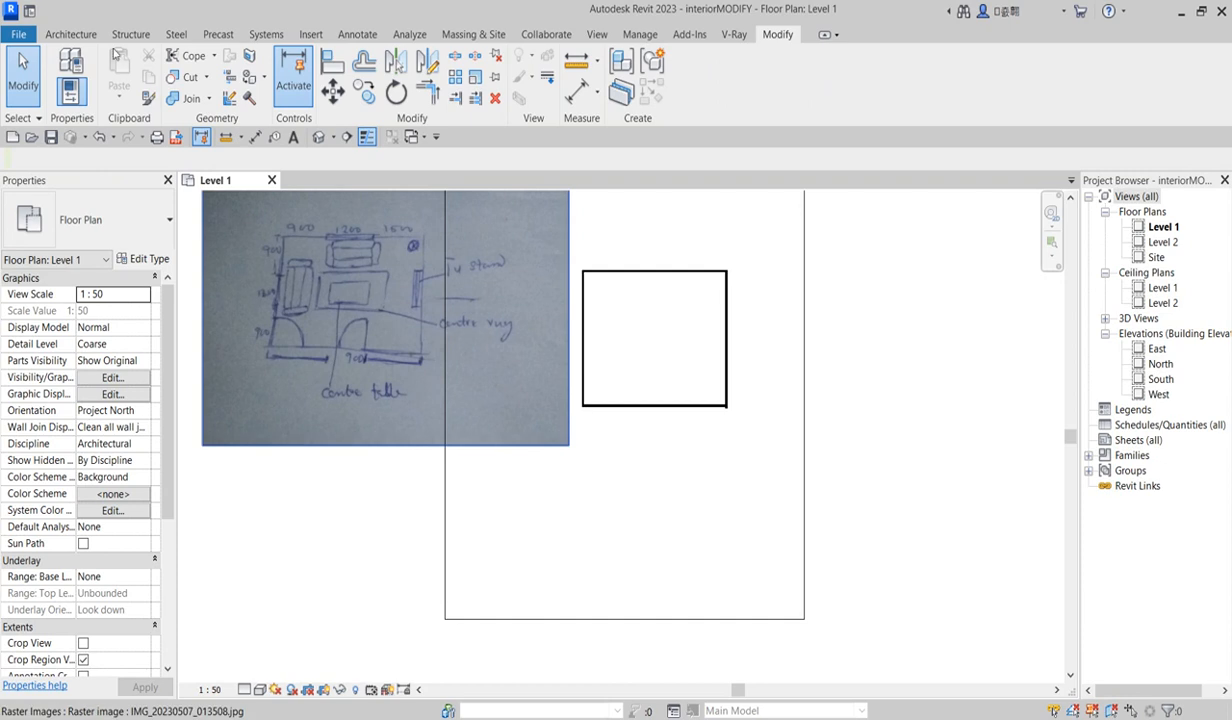
Create a Generic 150mm architectural floor on Level 1 with a rectangular boundary spanning the room's outer wall corners
left_click(66, 36)
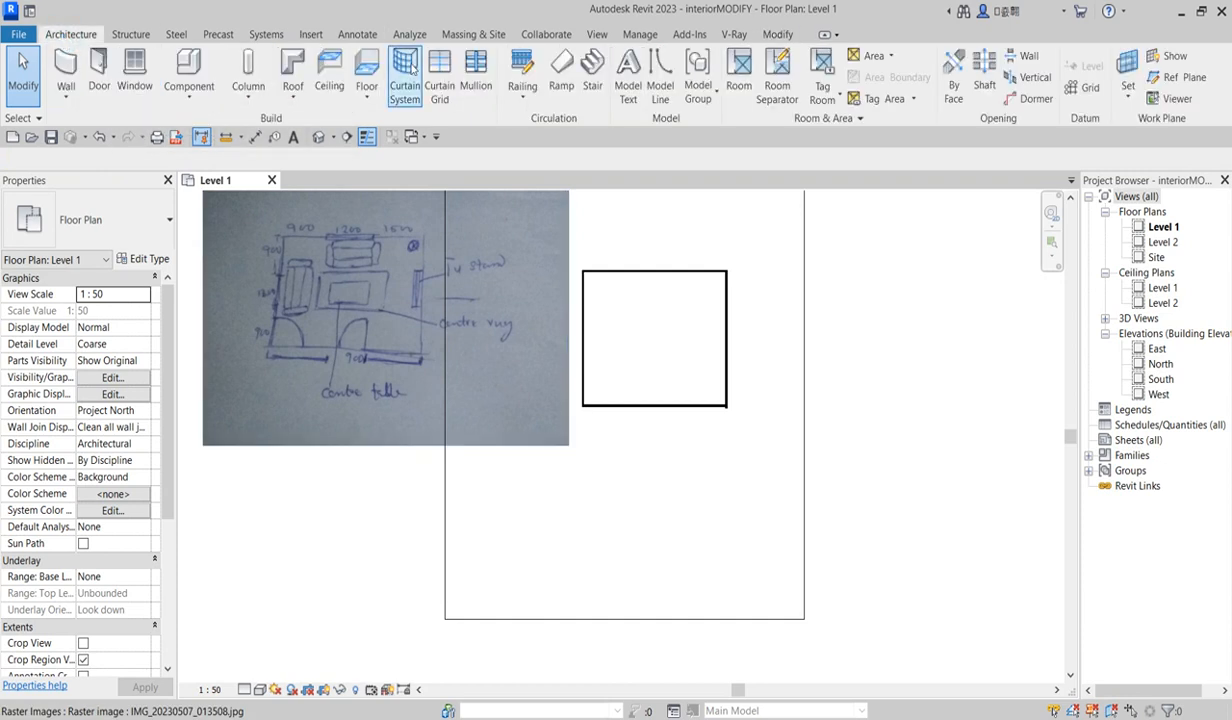
left_click(365, 100)
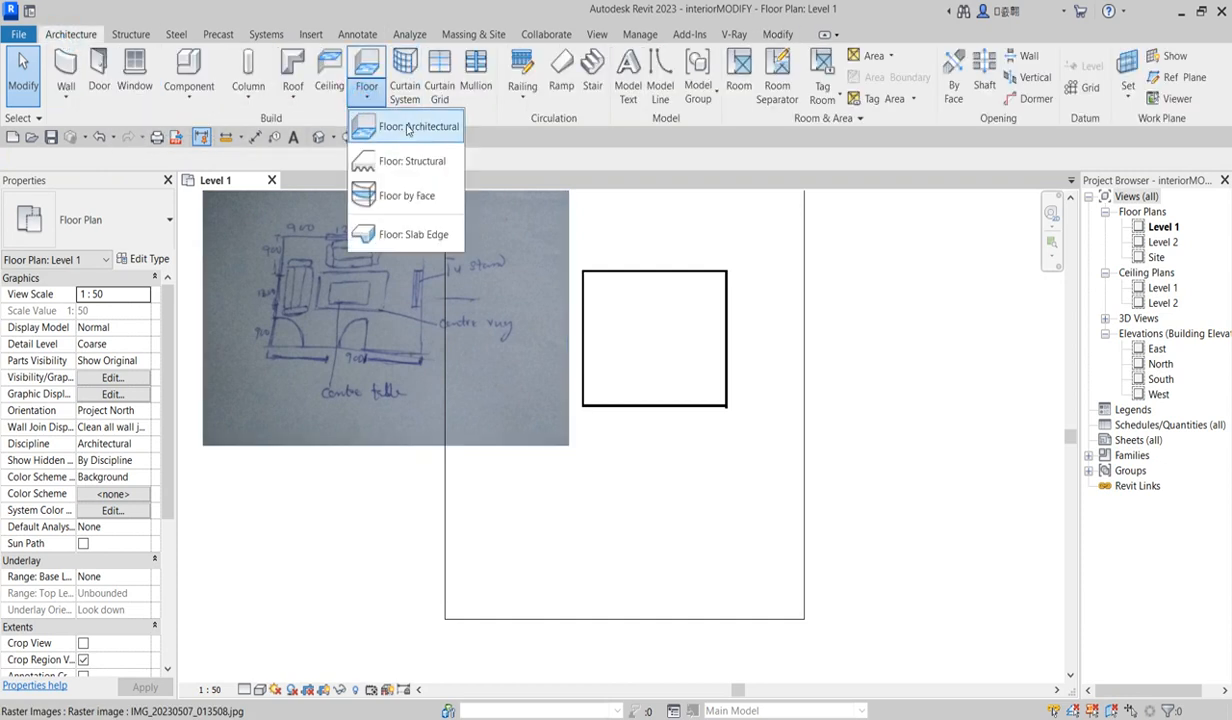
left_click(400, 126)
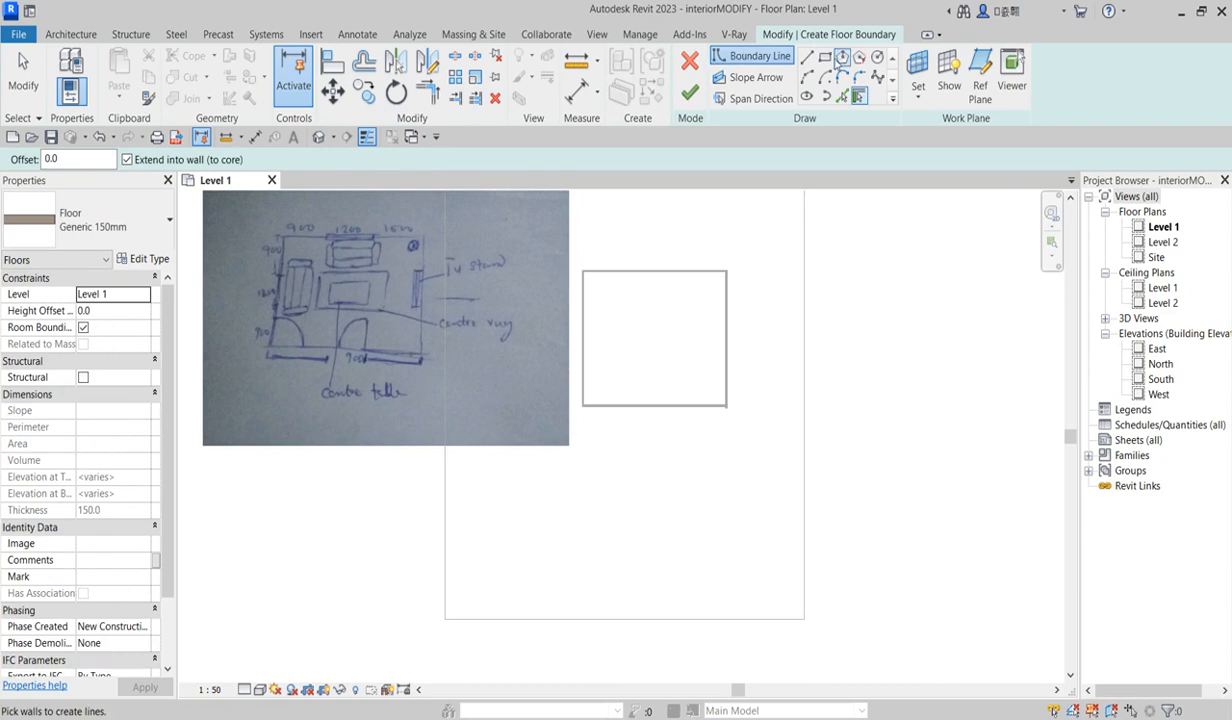
left_click(824, 57)
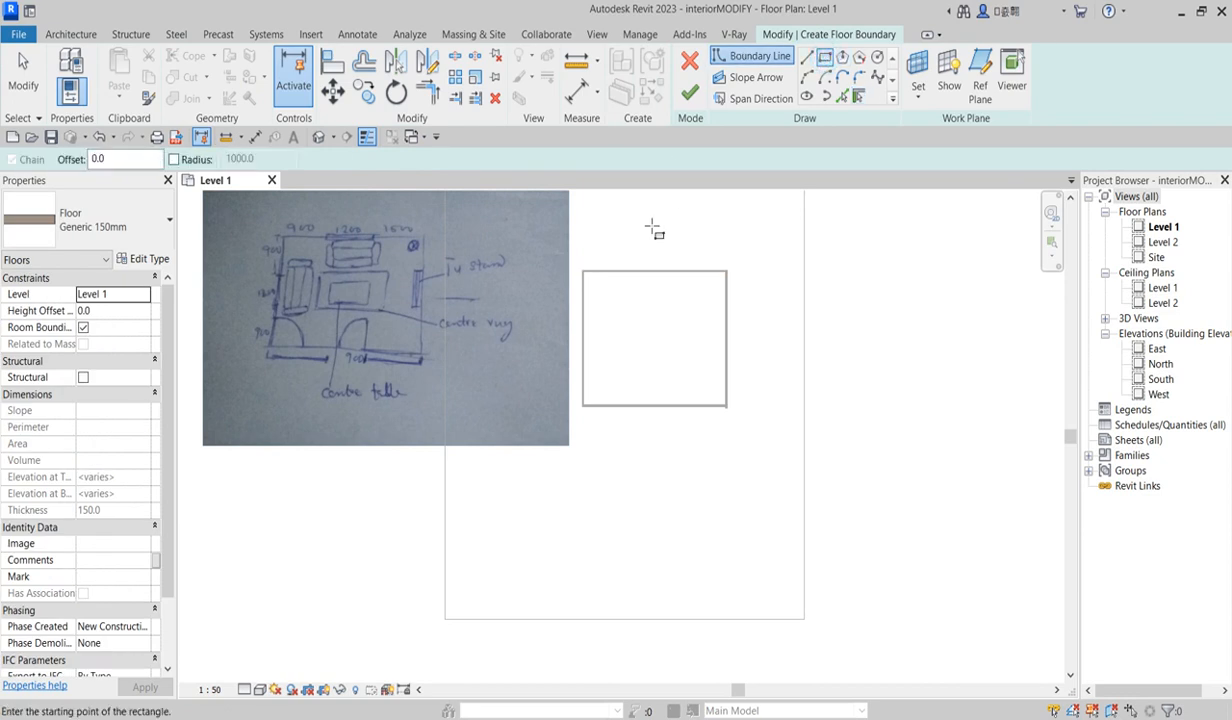
left_click(582, 270)
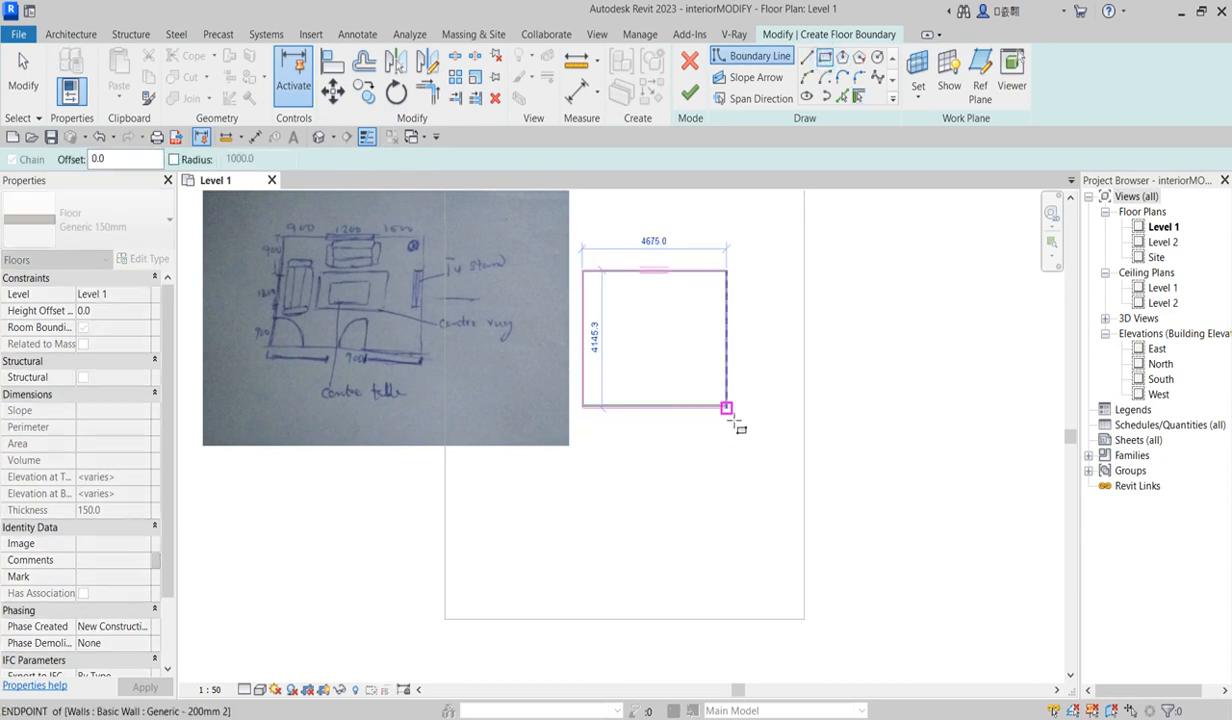
scroll(730, 422, "up", 5)
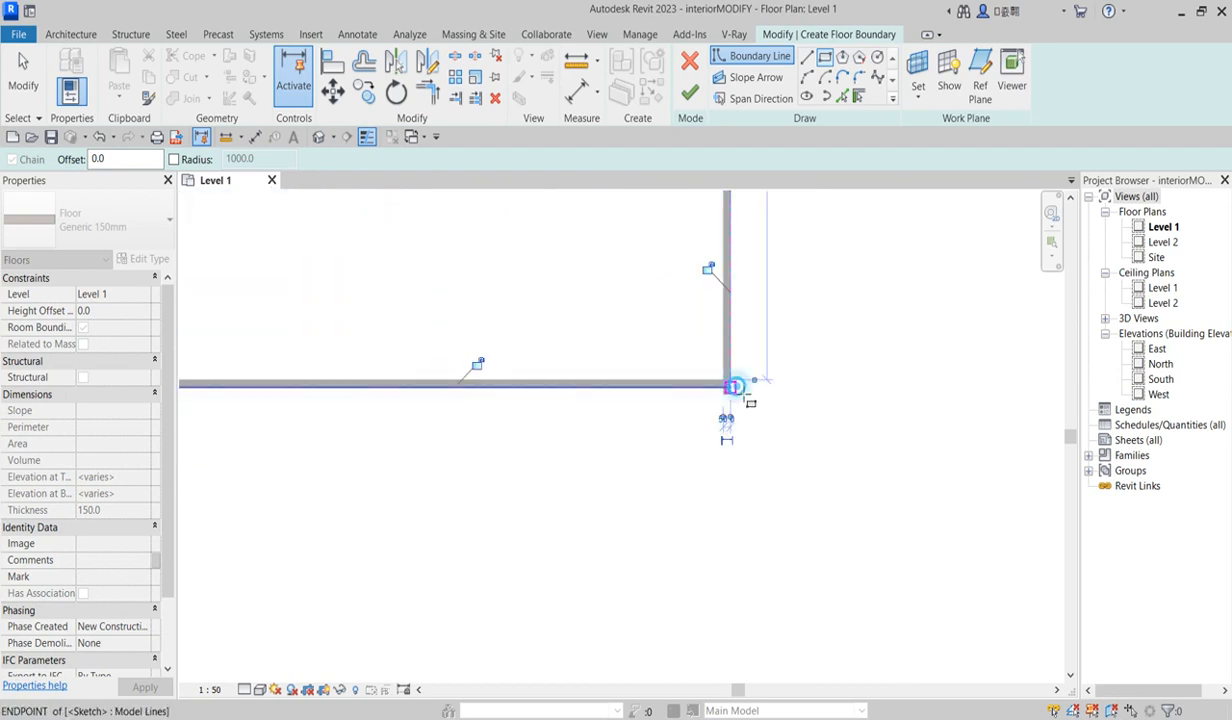
left_click(730, 388)
scroll(766, 498, "down", 2)
key("Escape")
left_click(685, 96)
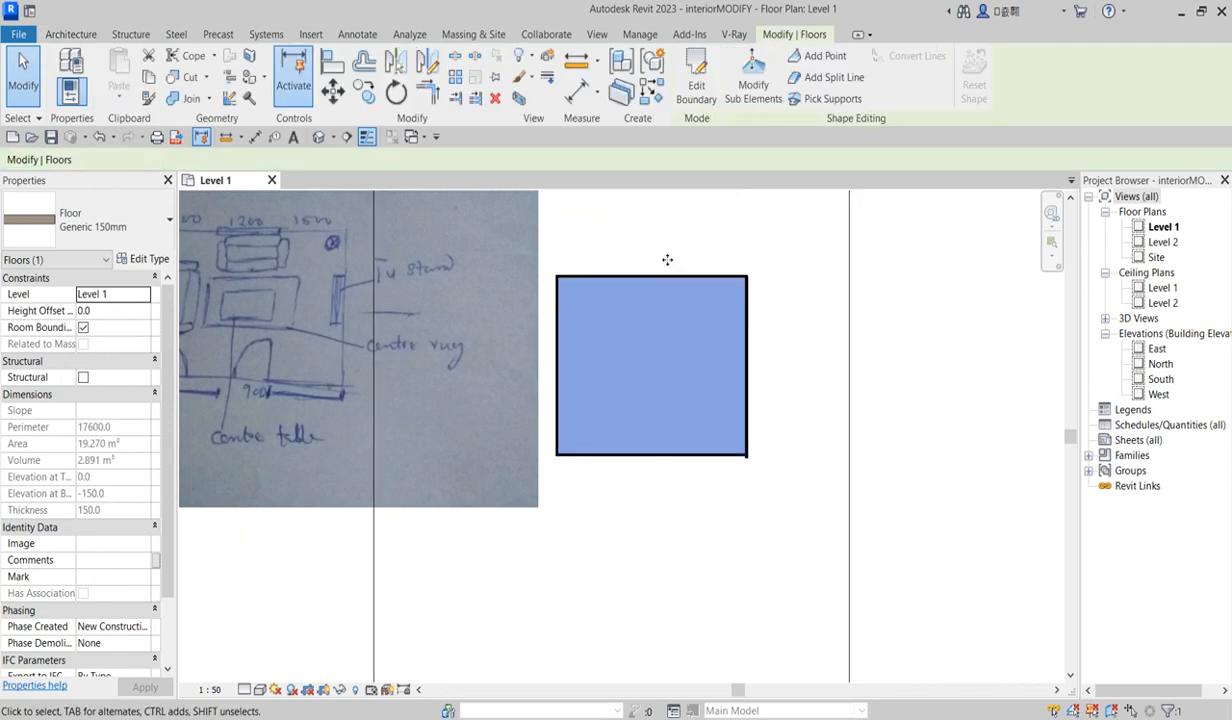
left_click(642, 226)
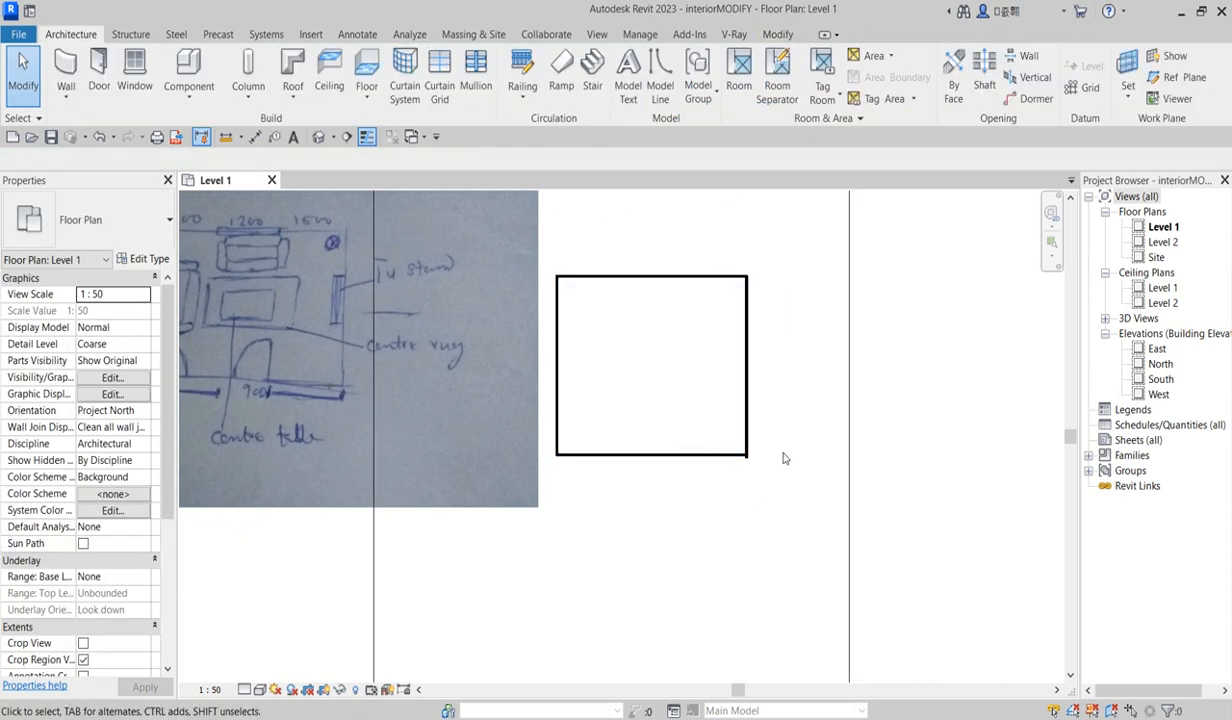
Shorten the right wall's overshooting lower end so it meets the lower wall at the corner
scroll(752, 462, "up", 4)
left_click(747, 449)
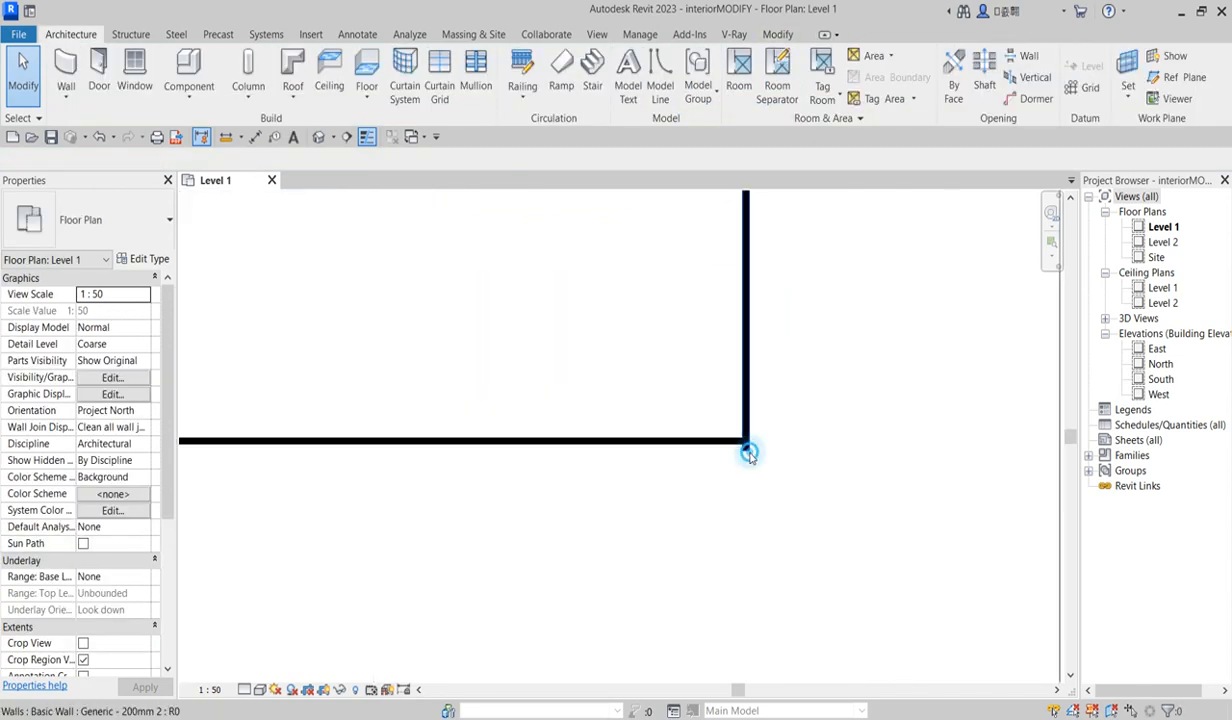
left_click_drag(746, 450, 752, 449)
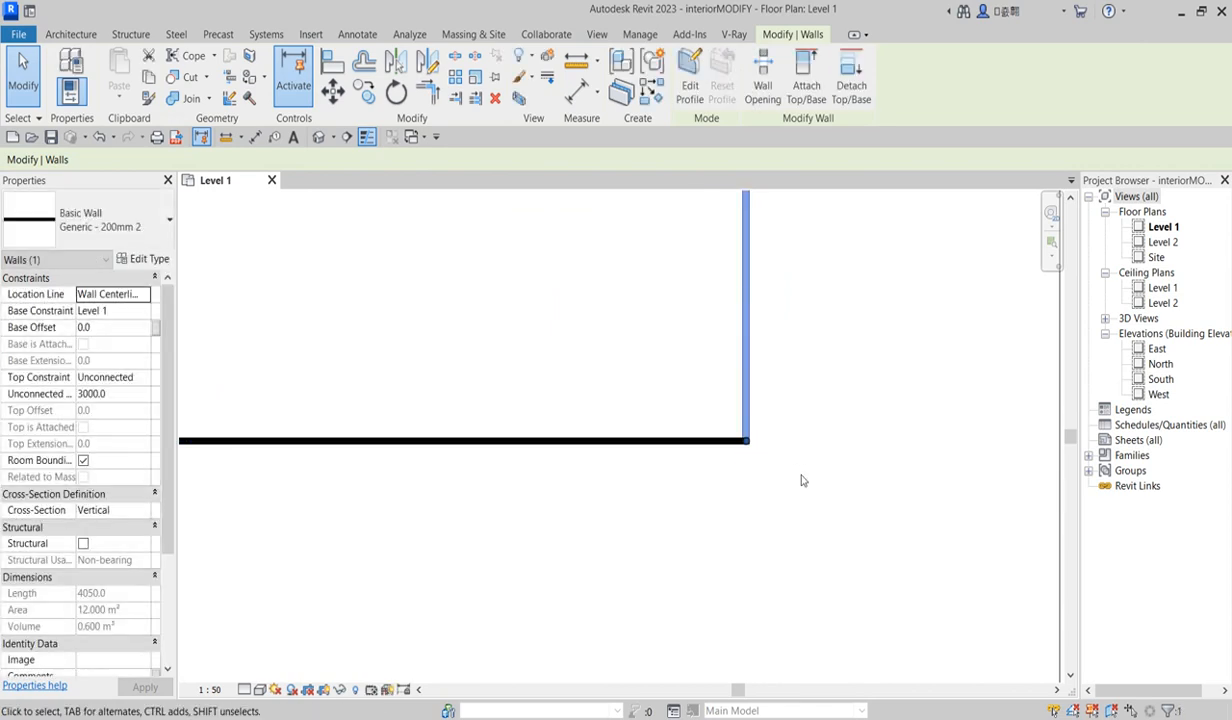
scroll(795, 480, "down", 4)
left_click(676, 343)
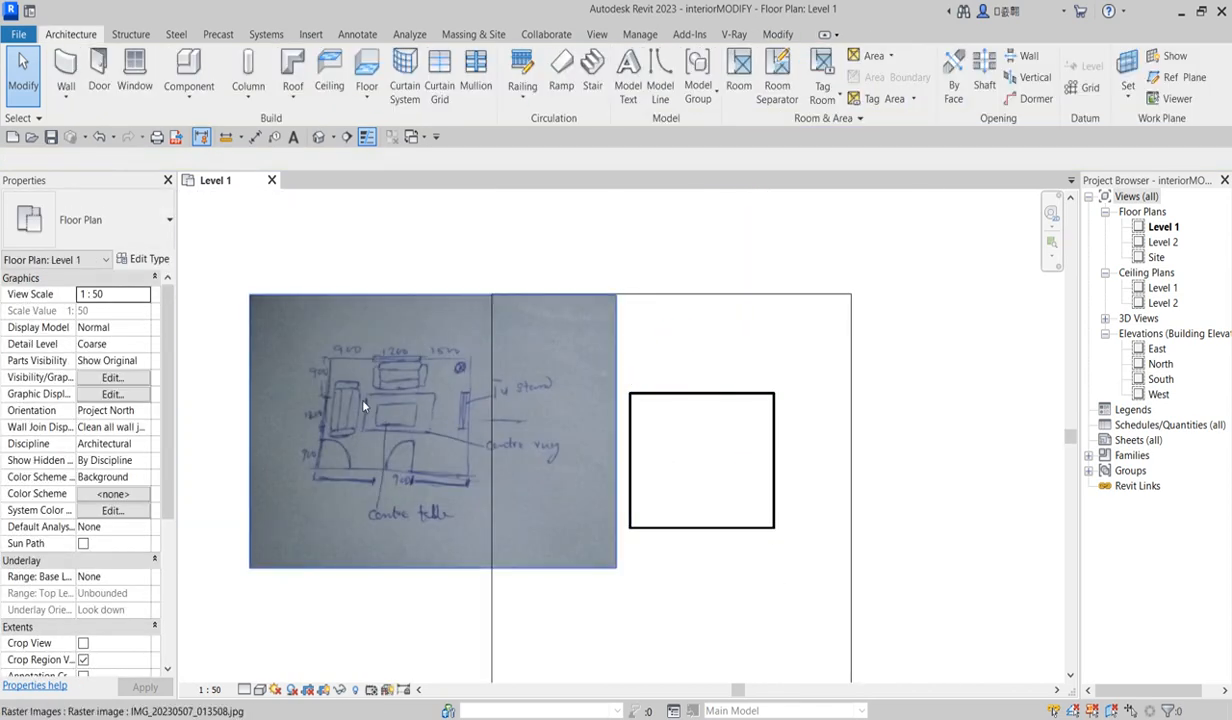
Compare the modelled room outline with the sketch's furniture and door layout
scroll(776, 470, "up", 2)
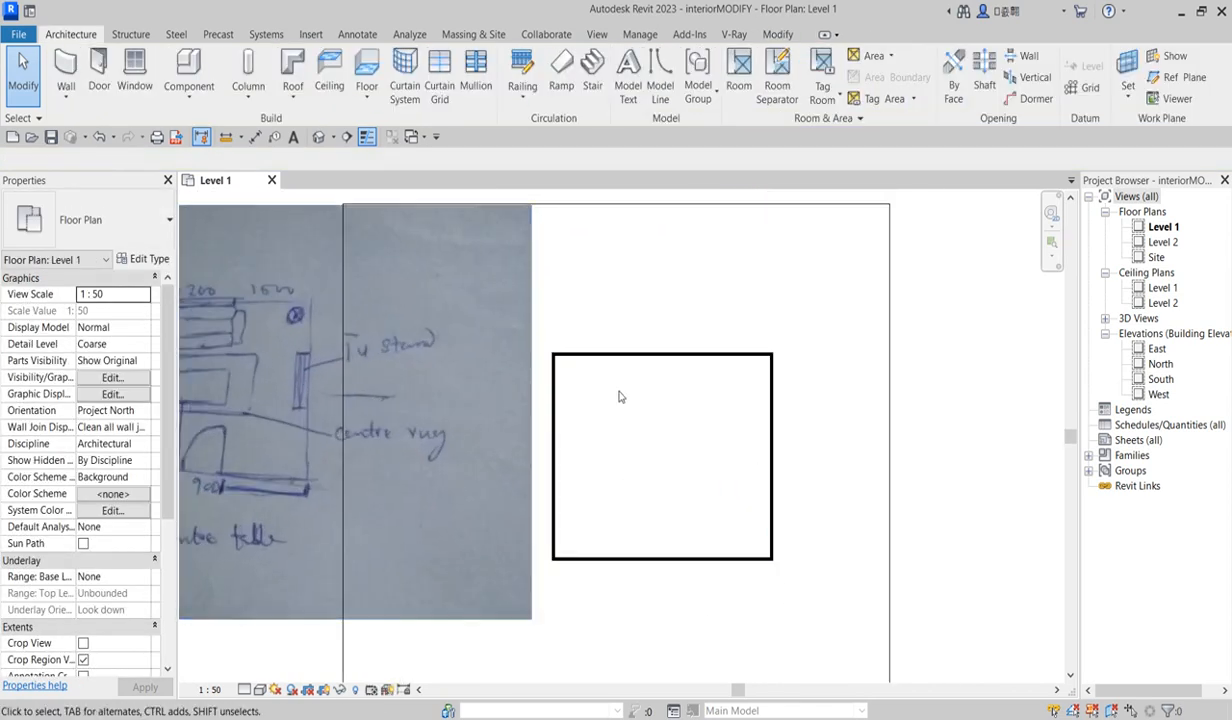
scroll(610, 388, "down", 2)
scroll(579, 415, "up", 2)
scroll(484, 381, "down", 2)
scroll(375, 348, "up", 2)
scroll(410, 372, "up", 2)
scroll(340, 362, "down", 2)
scroll(690, 485, "up", 2)
scroll(590, 410, "down", 2)
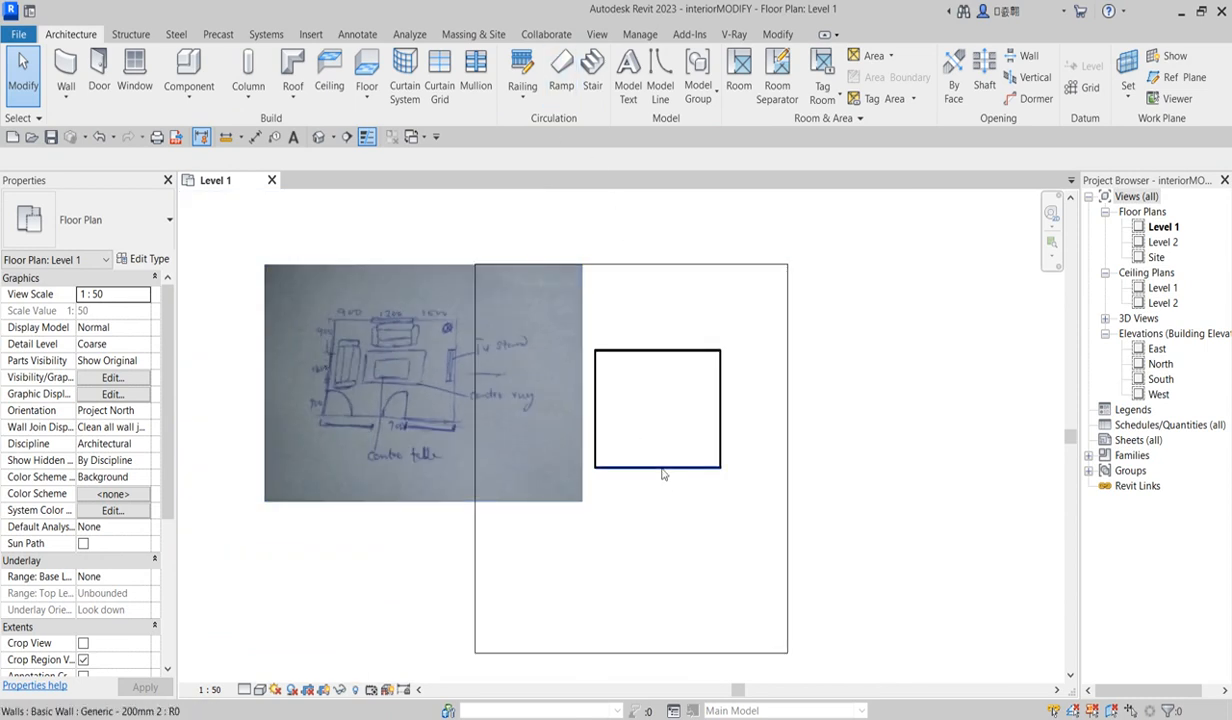
Place an M_Single-Flush 0915 x 2134mm door at the middle of the lower wall, 1900 mm from each side wall, swinging into the room
left_click(100, 70)
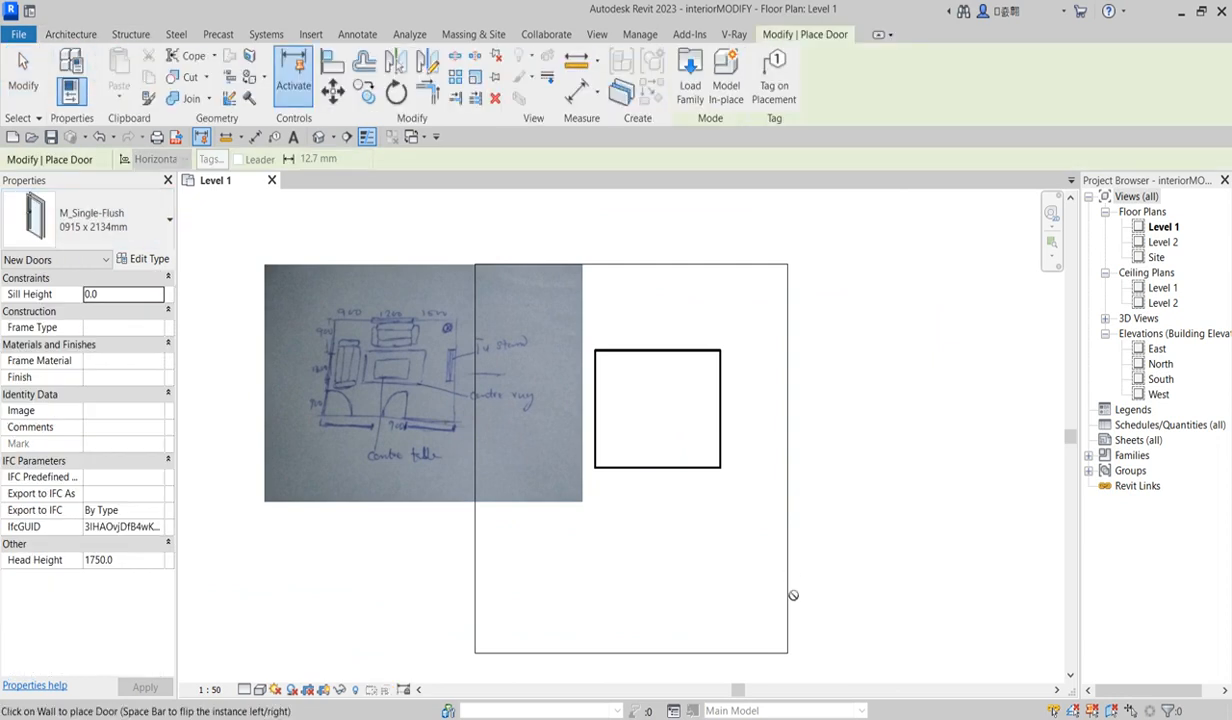
scroll(677, 480, "up", 4)
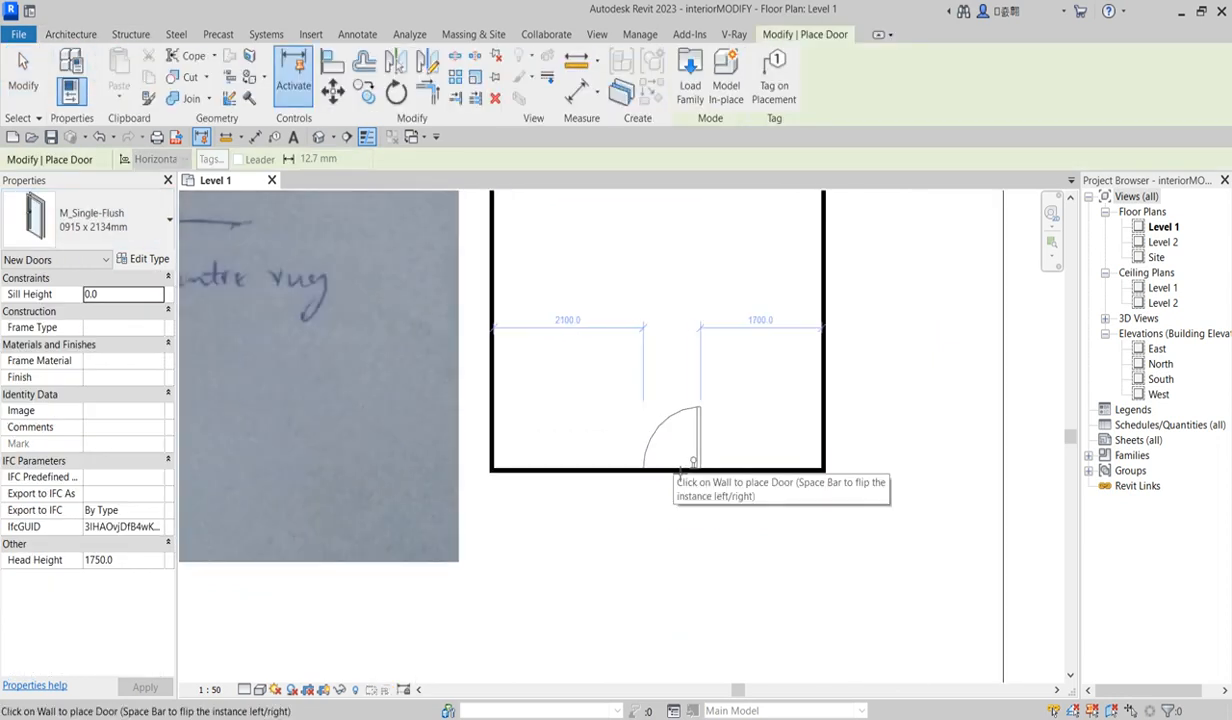
scroll(672, 476, "down", 2)
left_click(672, 476)
scroll(588, 472, "down", 2)
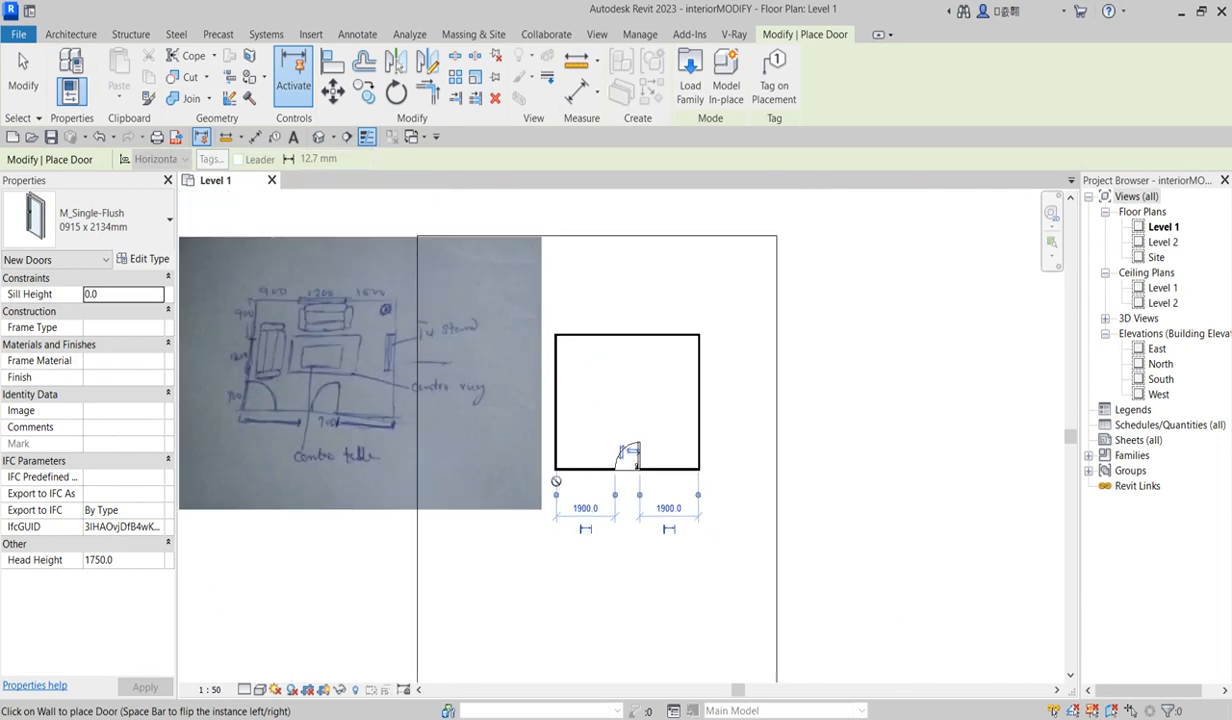
Place an M_Single-Flush 0915 x 2134mm door at the lower end of the left wall, 3200 mm from the upper wall, swinging into the room
scroll(552, 480, "up", 3)
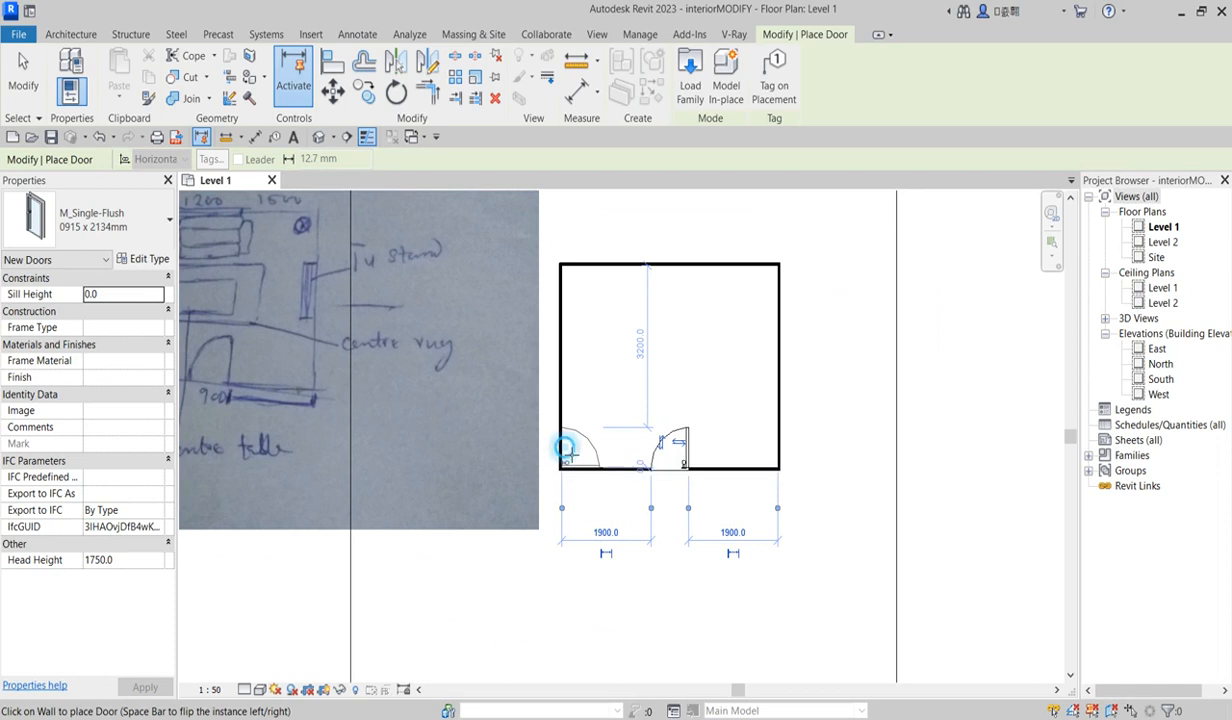
left_click(565, 448)
right_click(668, 344)
left_click(678, 358)
right_click(683, 370)
left_click(712, 368)
Compare the plan's two doors with the sketch and examine the sketch's furniture arrangement
scroll(415, 381, "down", 2)
scroll(450, 395, "up", 4)
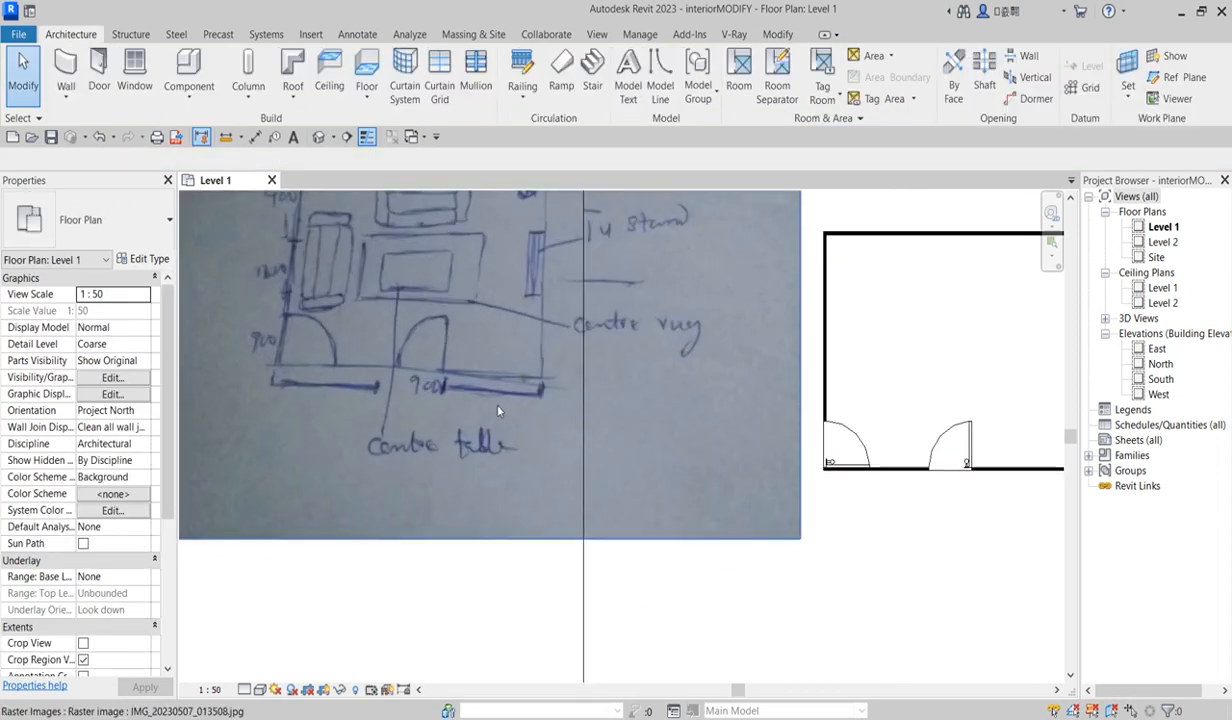
scroll(497, 410, "up", 1)
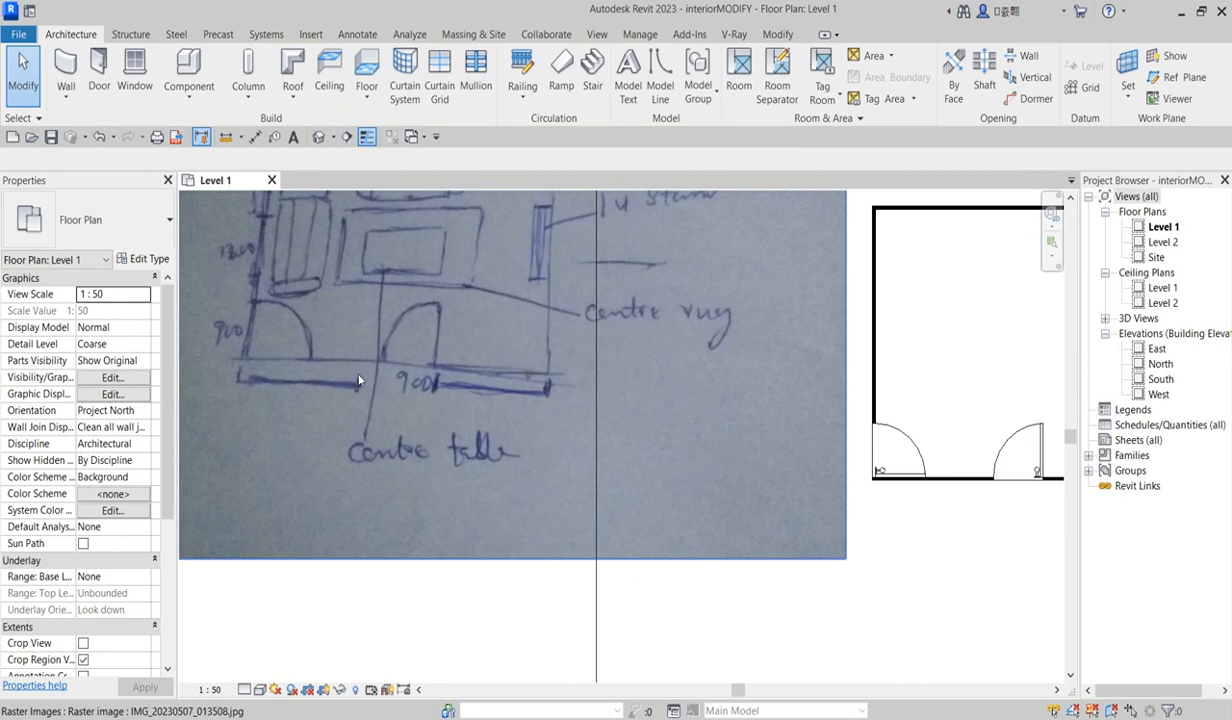
scroll(370, 390, "down", 3)
scroll(831, 411, "up", 3)
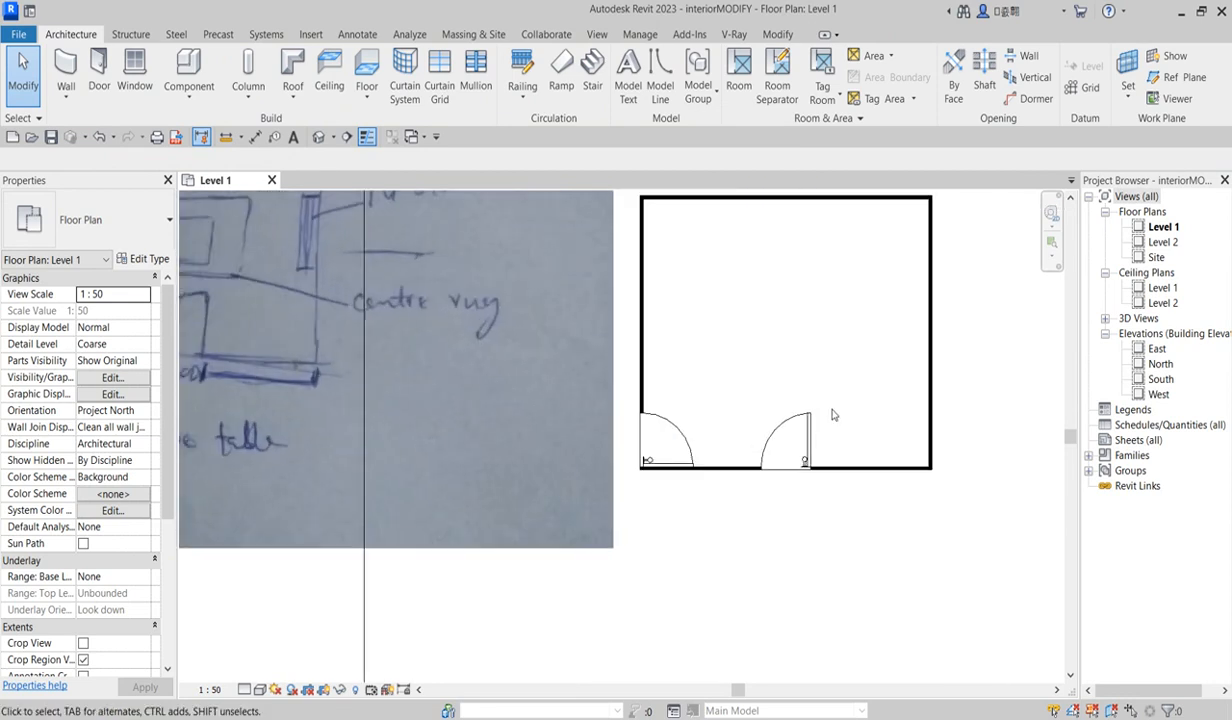
scroll(800, 440, "down", 2)
scroll(811, 412, "up", 2)
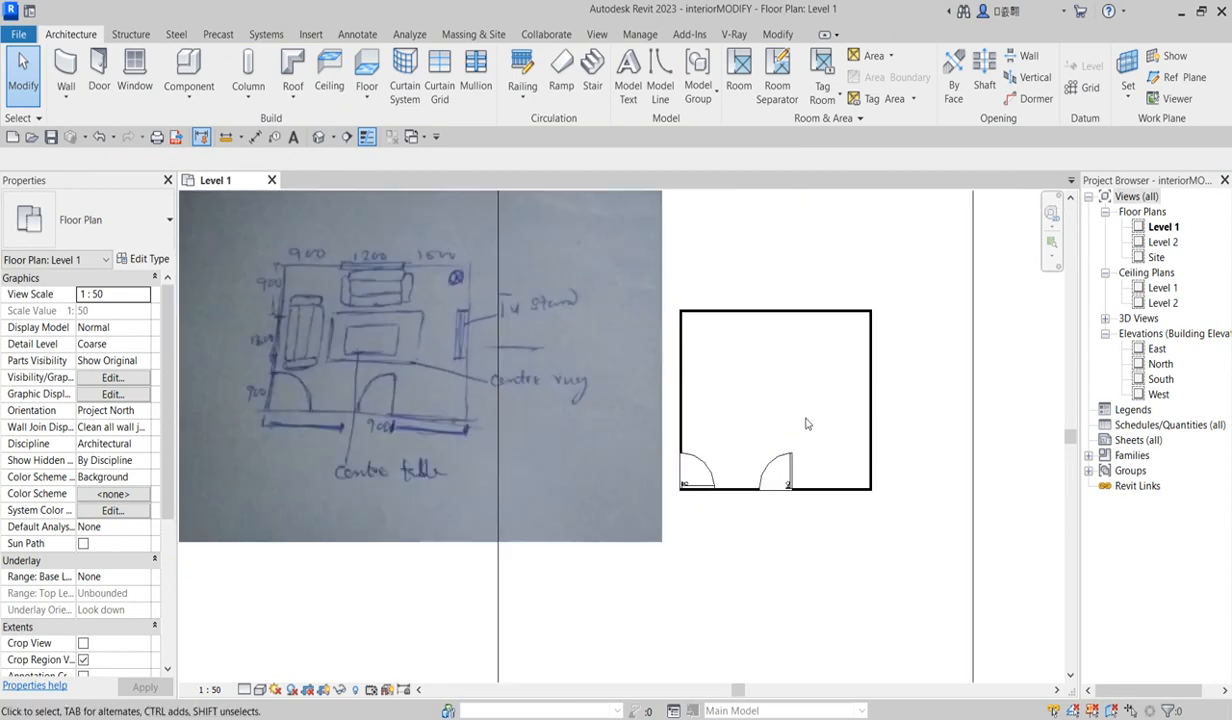
scroll(780, 415, "down", 3)
left_click(614, 331)
scroll(785, 372, "down", 3)
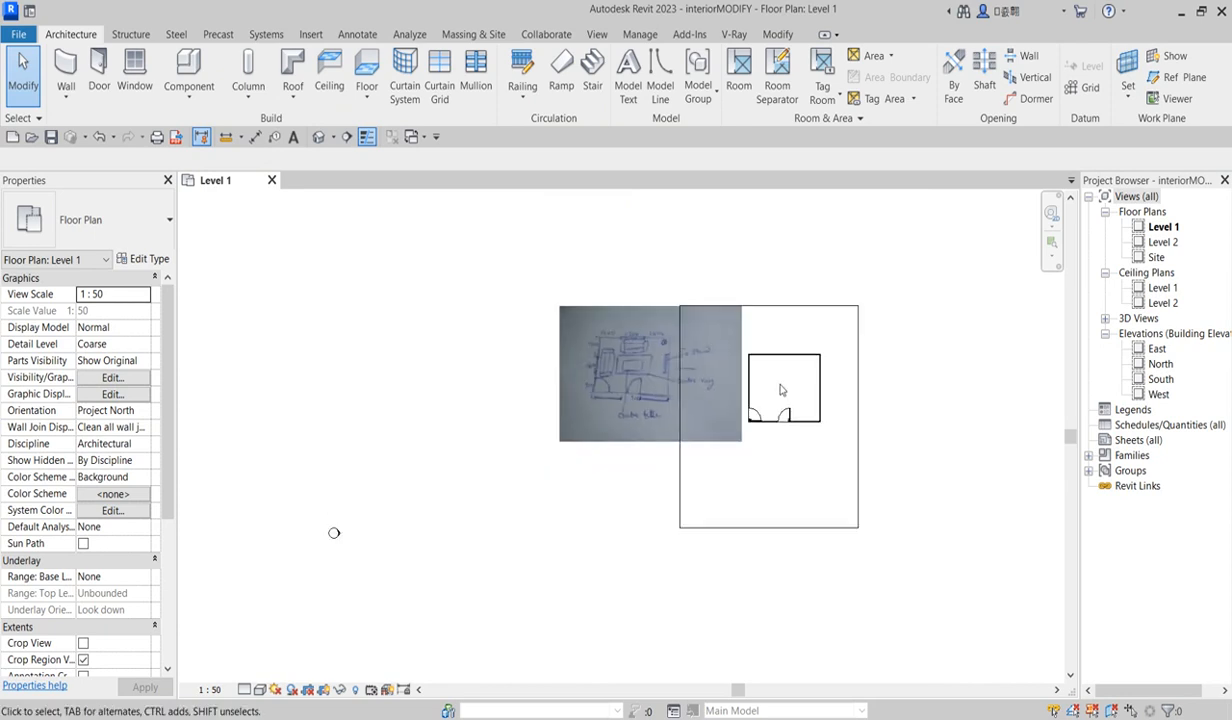
scroll(827, 396, "up", 2)
scroll(557, 361, "up", 3)
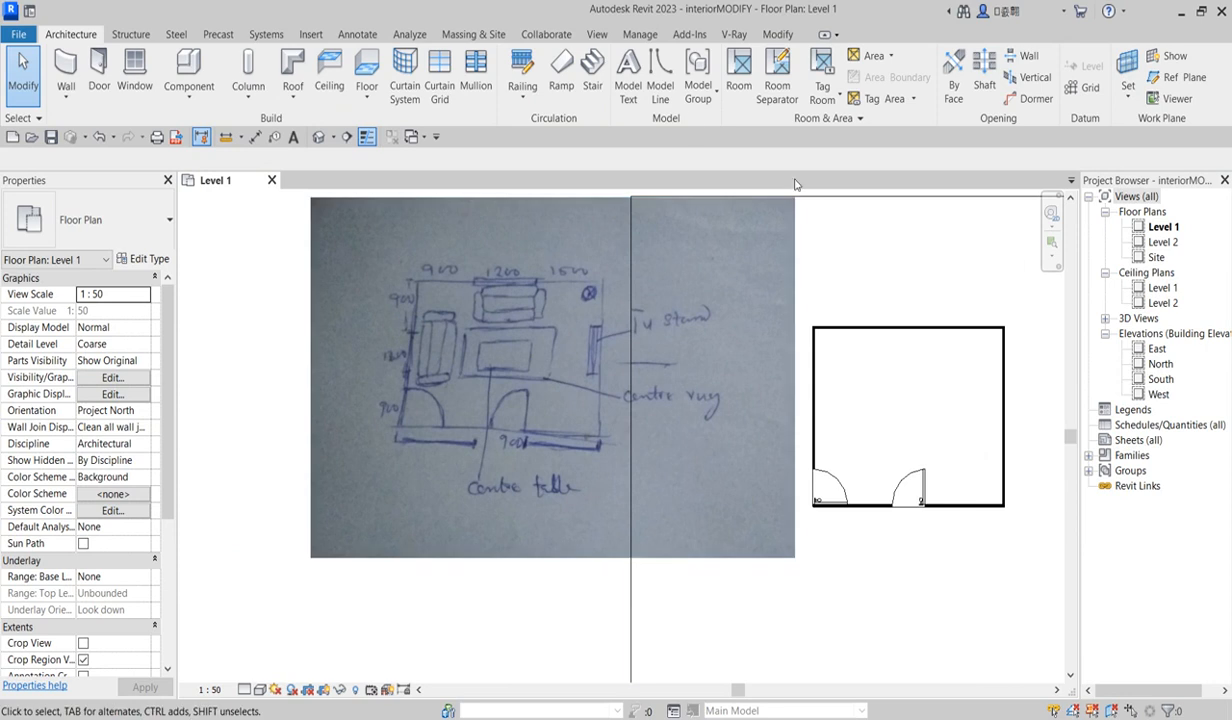
scroll(471, 293, "down", 2)
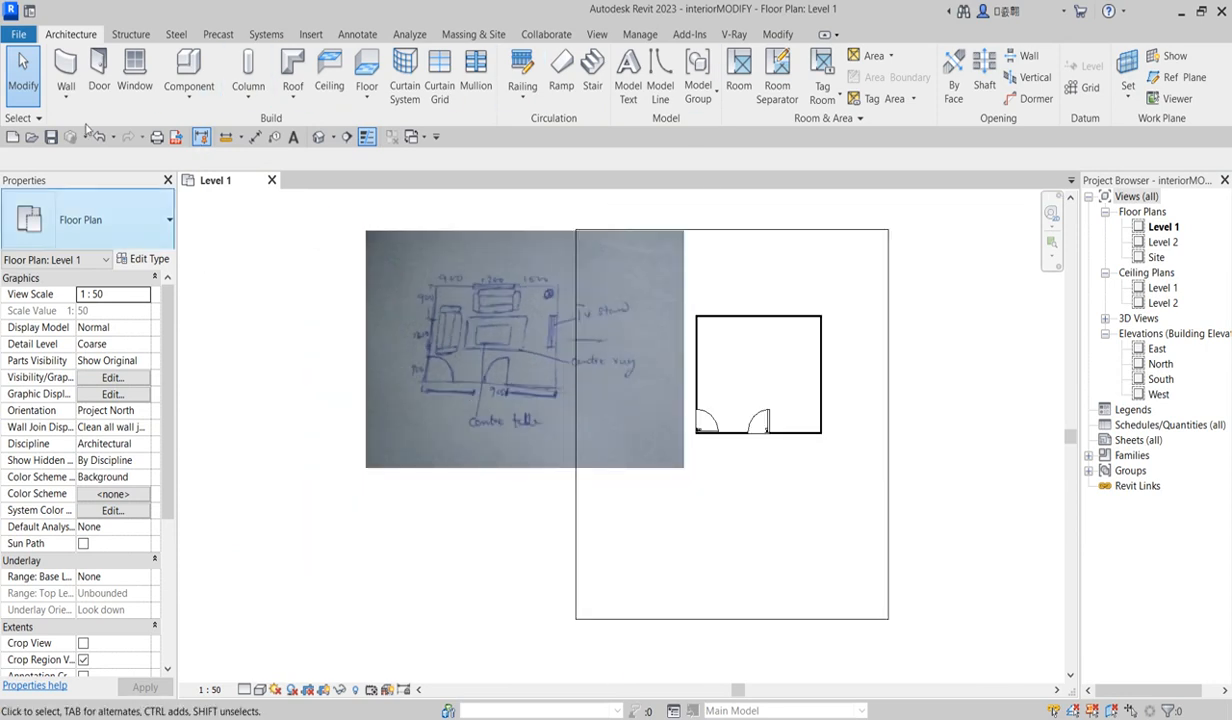
Enable V-Ray for the project
left_click(184, 65)
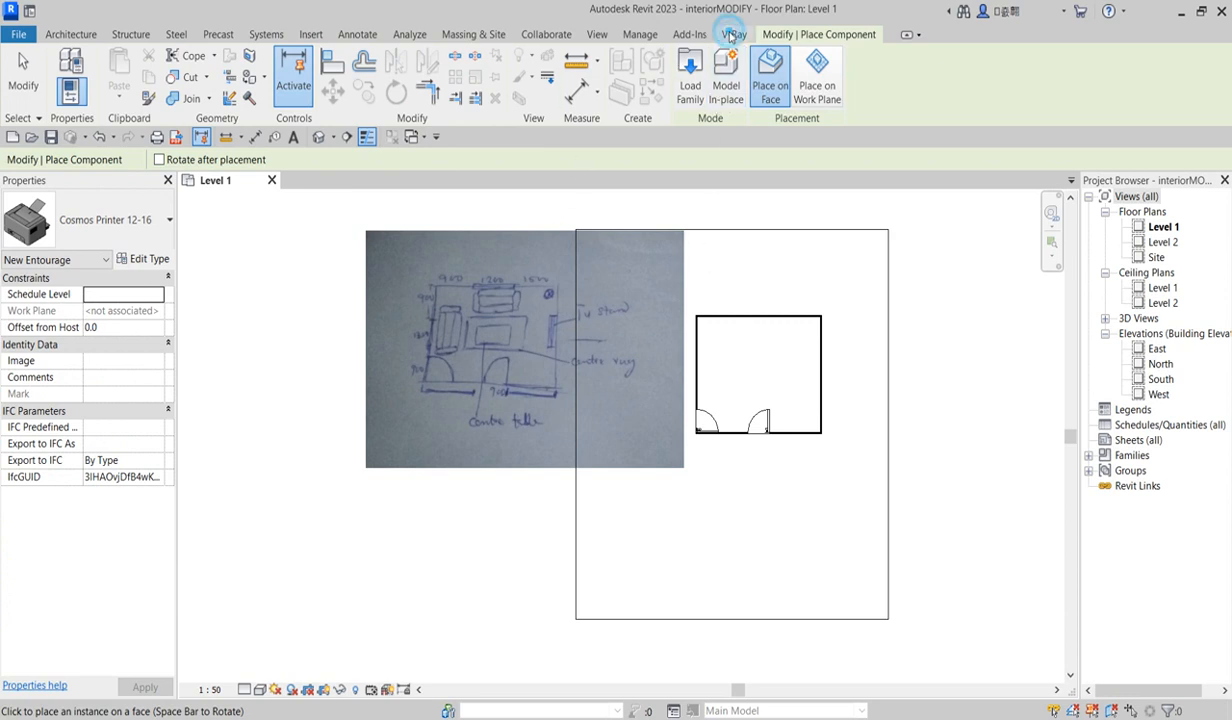
left_click(733, 34)
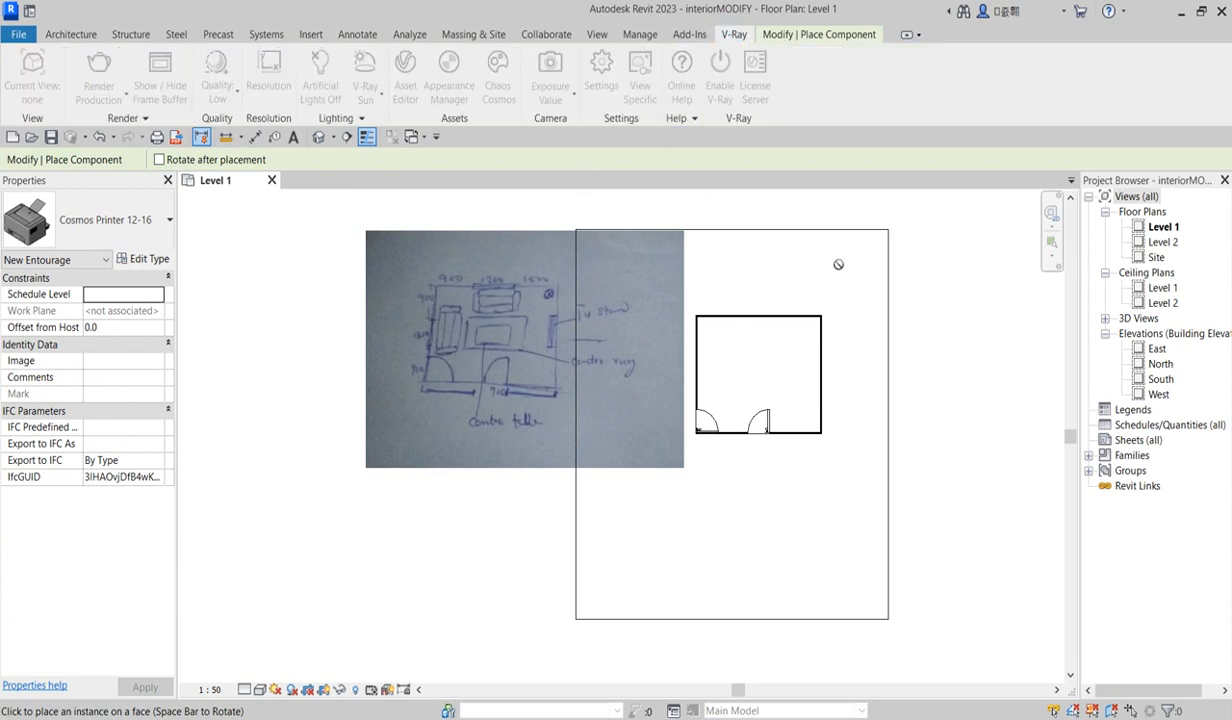
right_click(812, 253)
left_click(833, 269)
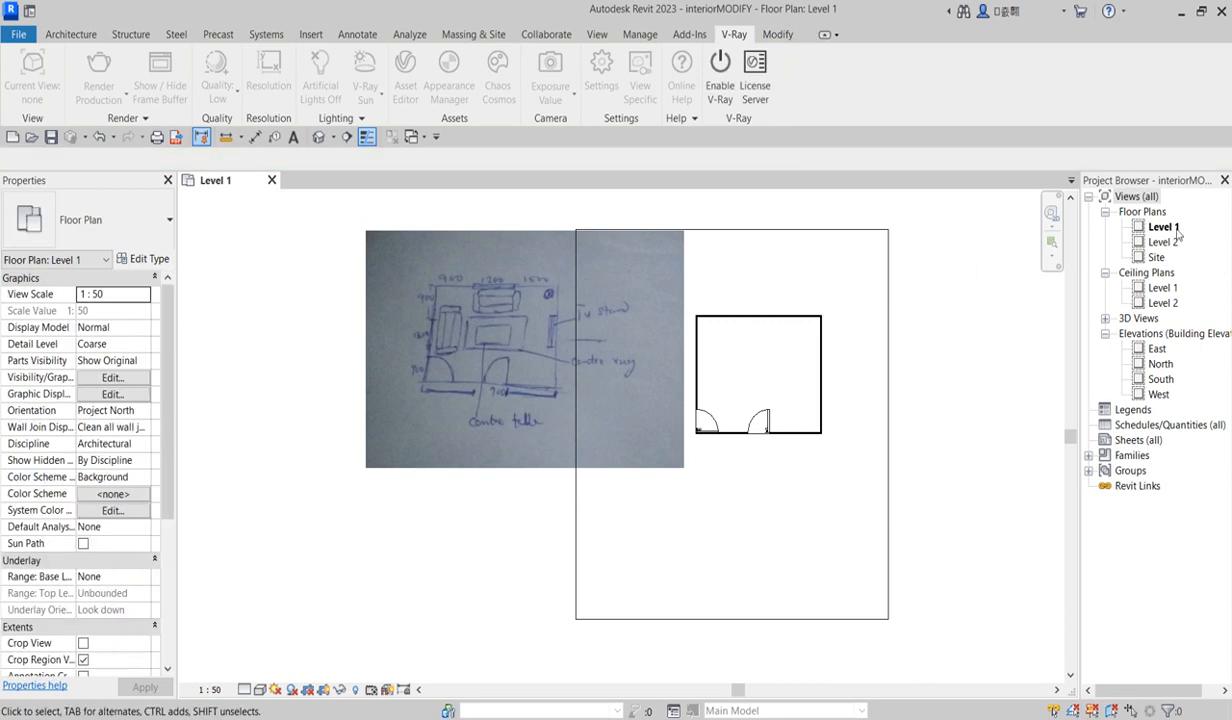
left_click(720, 72)
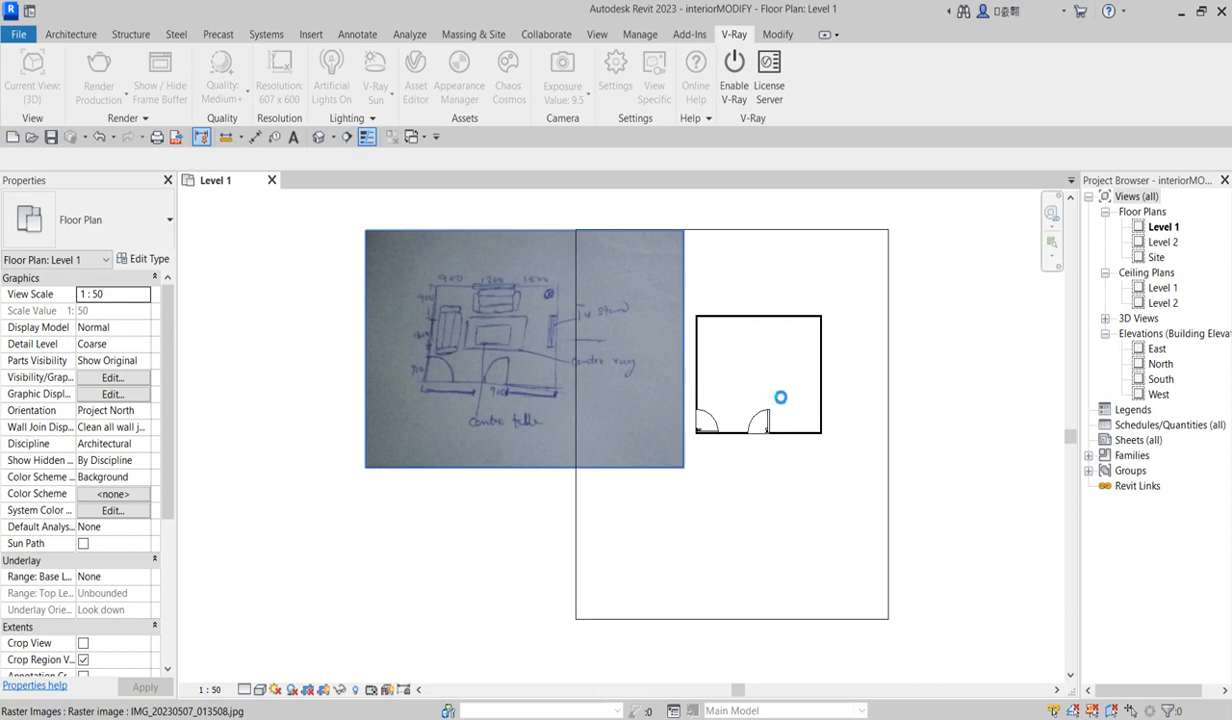
left_click(772, 393)
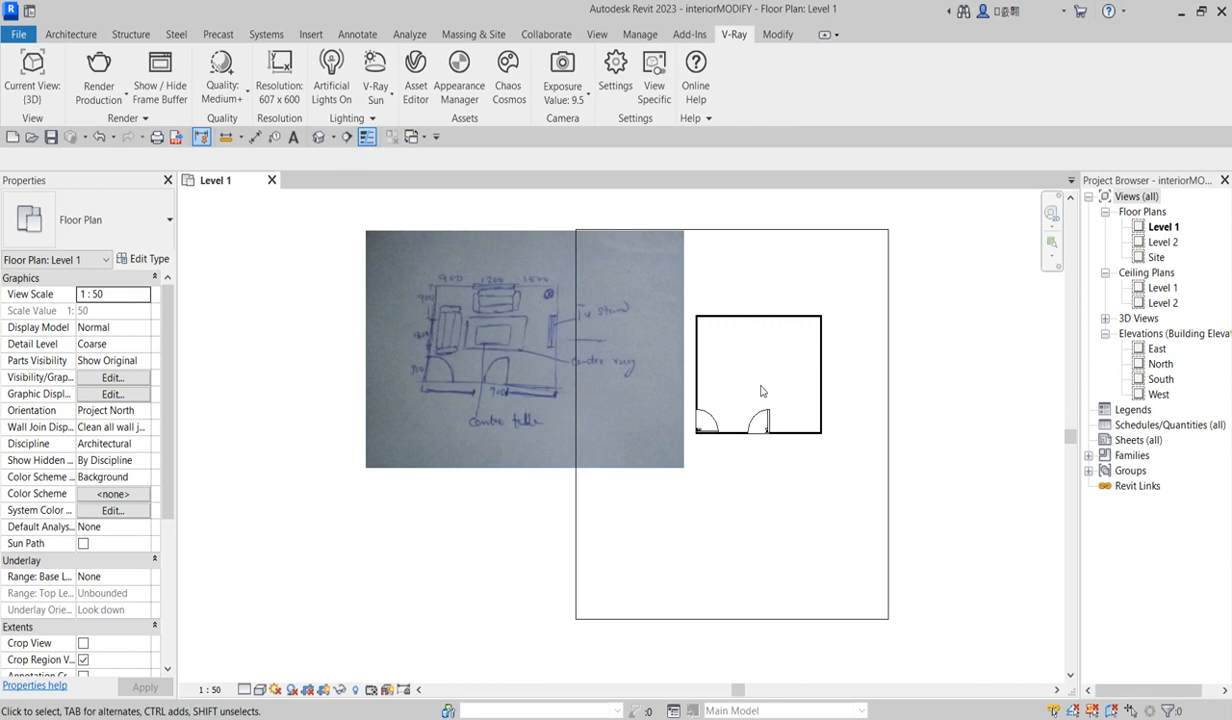
Import the Cello Sofa from the downloaded assets in the Chaos Cosmos library
scroll(786, 330, "up", 5)
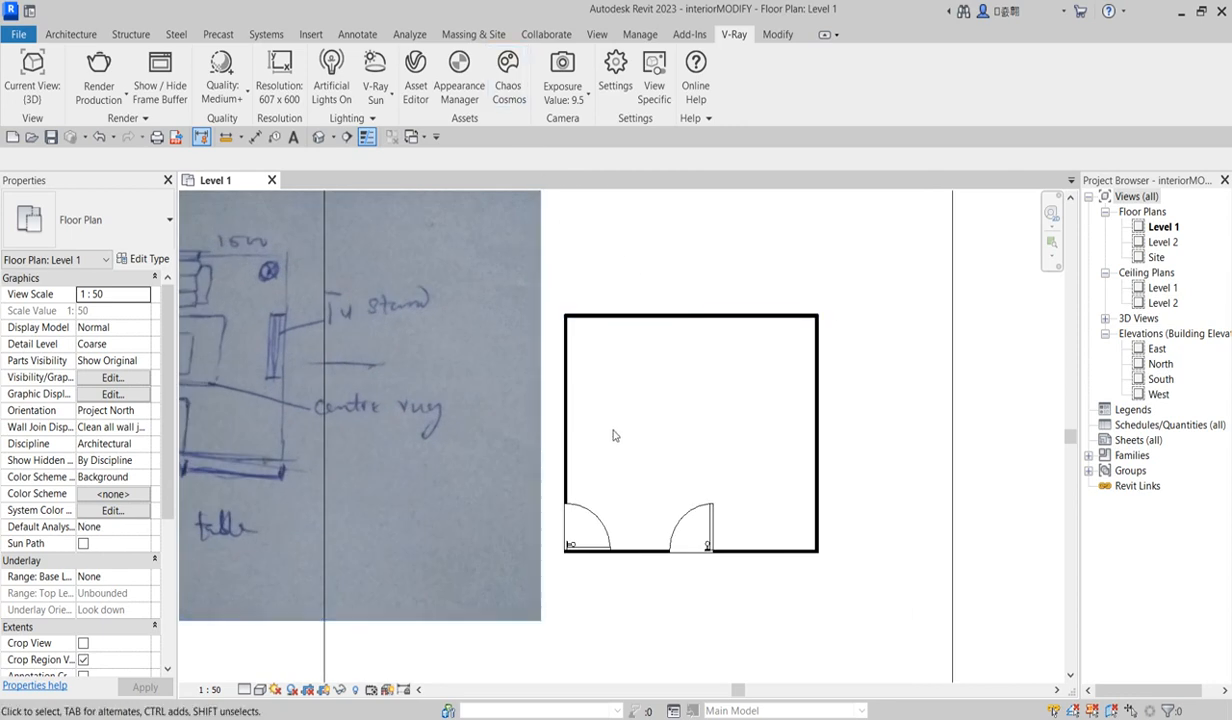
left_click(508, 88)
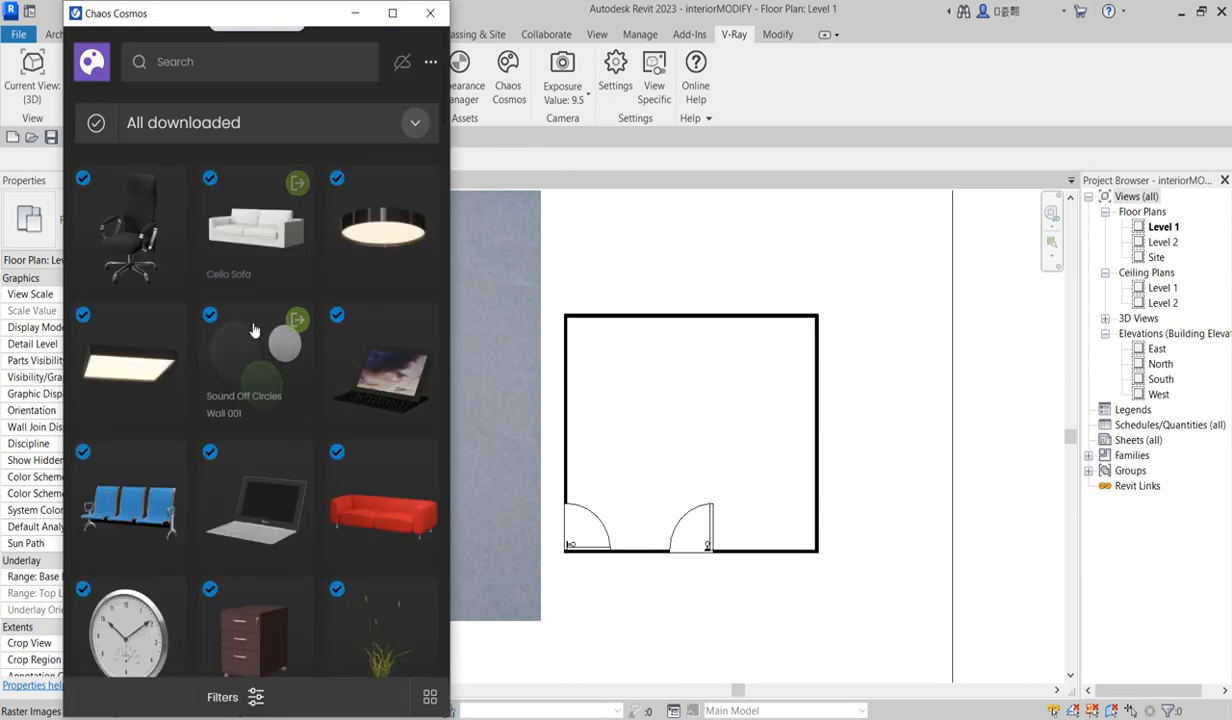
left_click(277, 205)
left_click(273, 540)
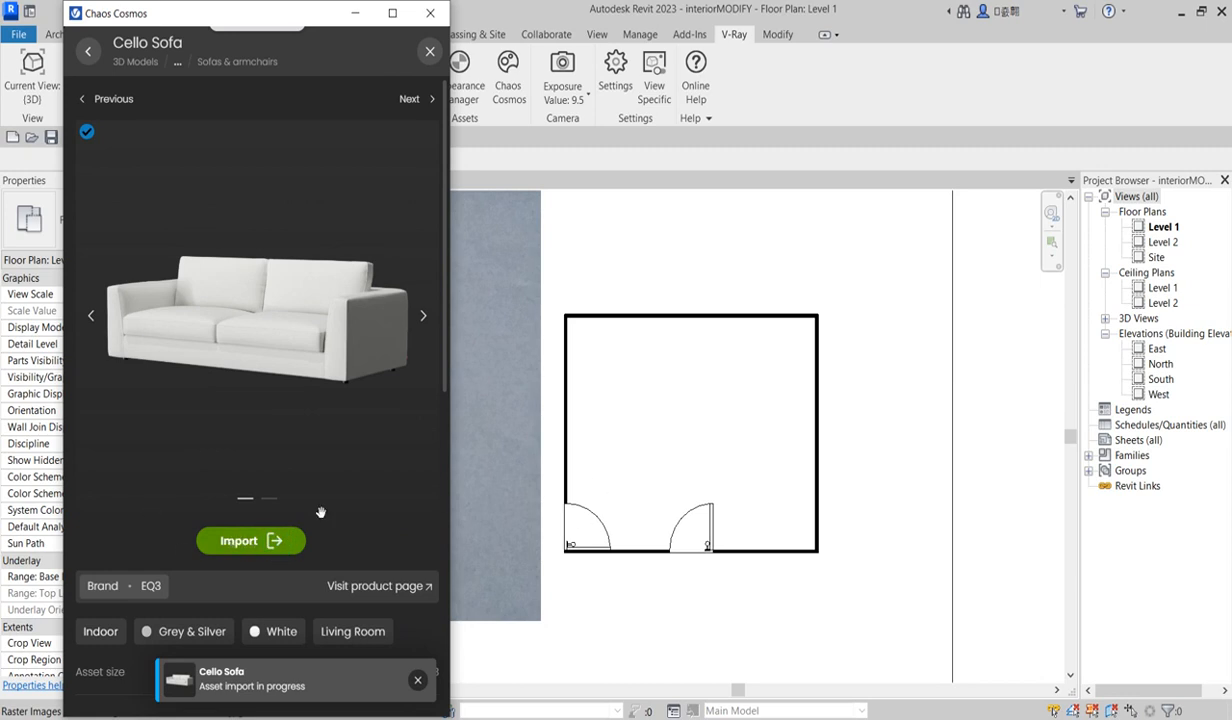
left_click(273, 538)
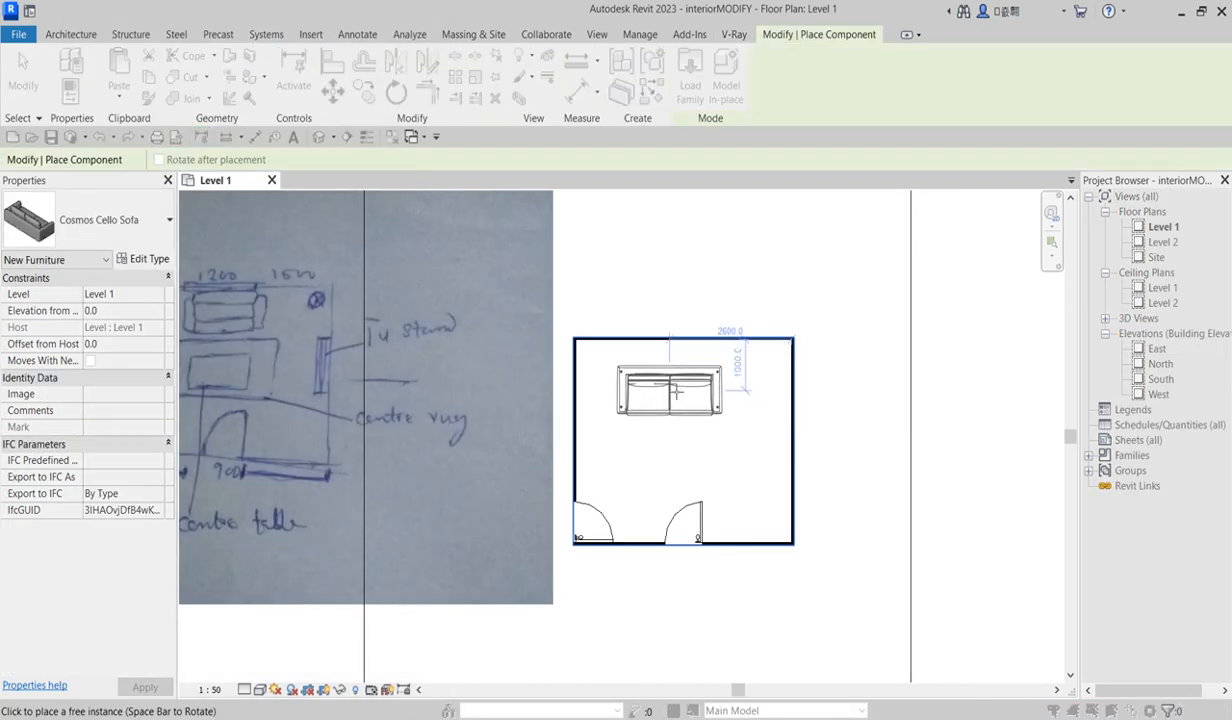
Place a Cello Sofa along the upper wall, centred about 2300 mm from the right wall and 600 mm from the upper wall
scroll(673, 372, "up", 2)
scroll(697, 377, "down", 3)
scroll(705, 385, "up", 2)
left_click(707, 381)
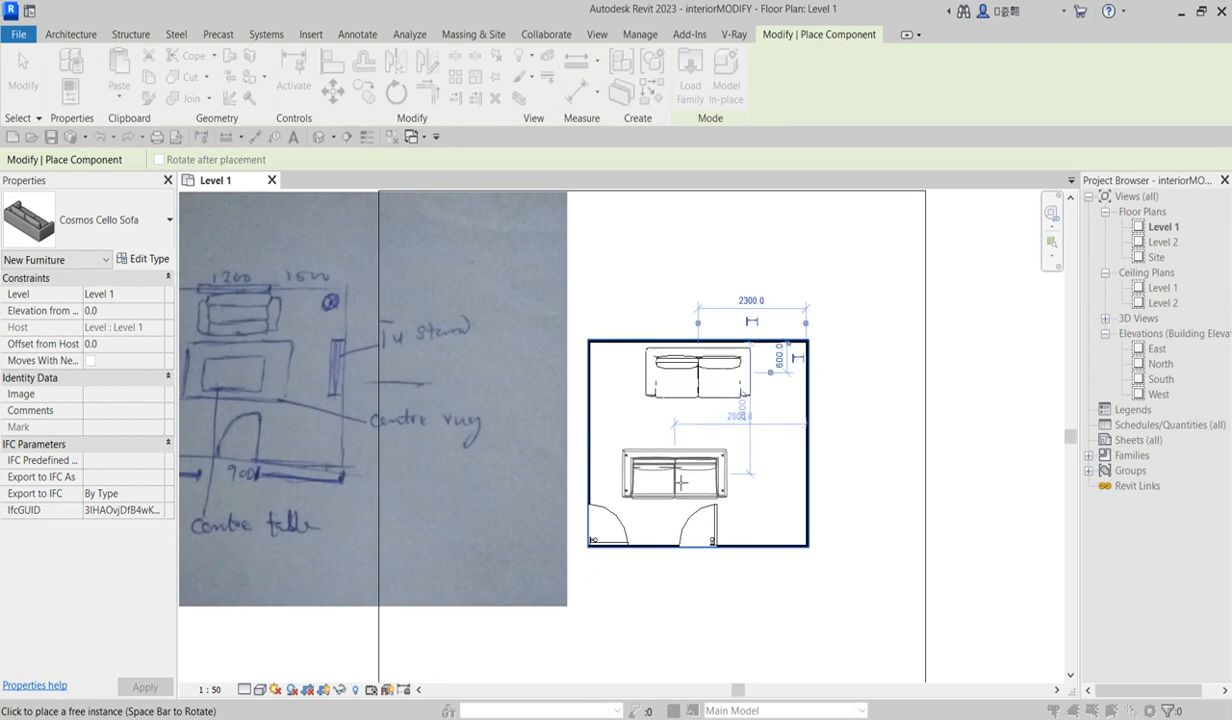
Place a second Cello Sofa, rotated to run along the left wall, centred about 600 mm from it, and close the Chaos Cosmos library
key("space")
scroll(626, 451, "up", 1)
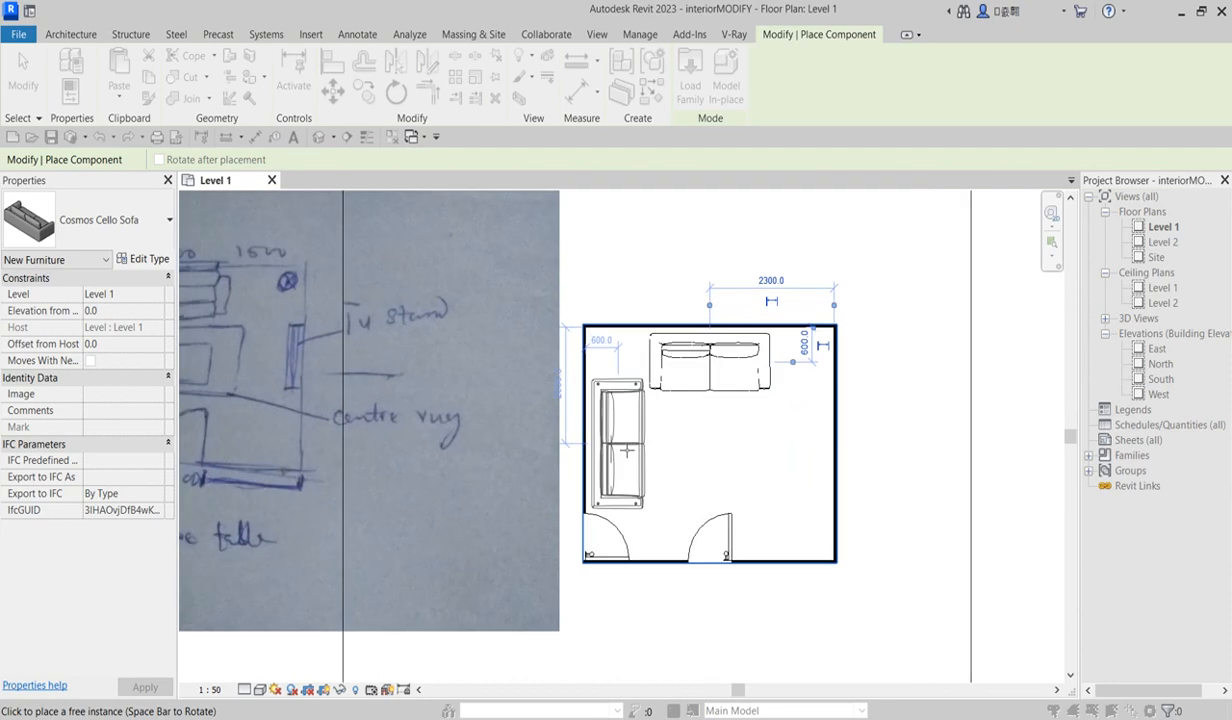
left_click(626, 451)
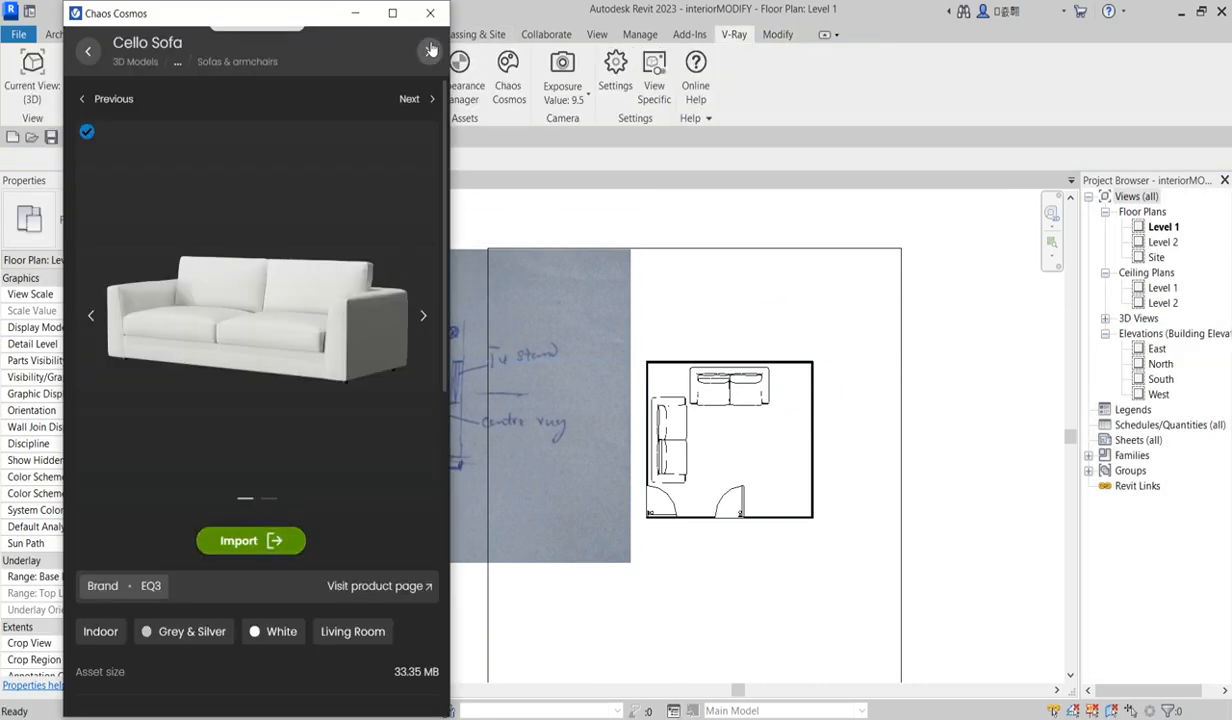
left_click(430, 13)
Compare the two placed sofas with the sketch and examine its centre rug, centre table and TV stand
scroll(727, 443, "up", 3)
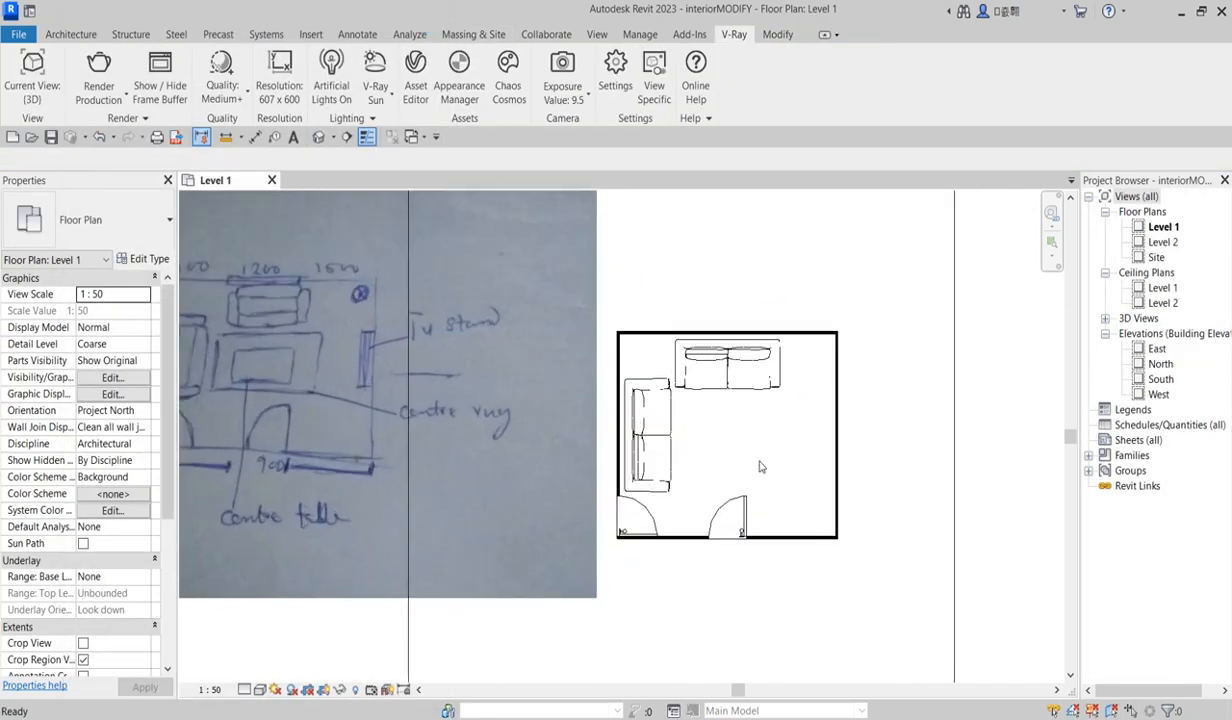
scroll(760, 467, "down", 4)
scroll(472, 424, "up", 3)
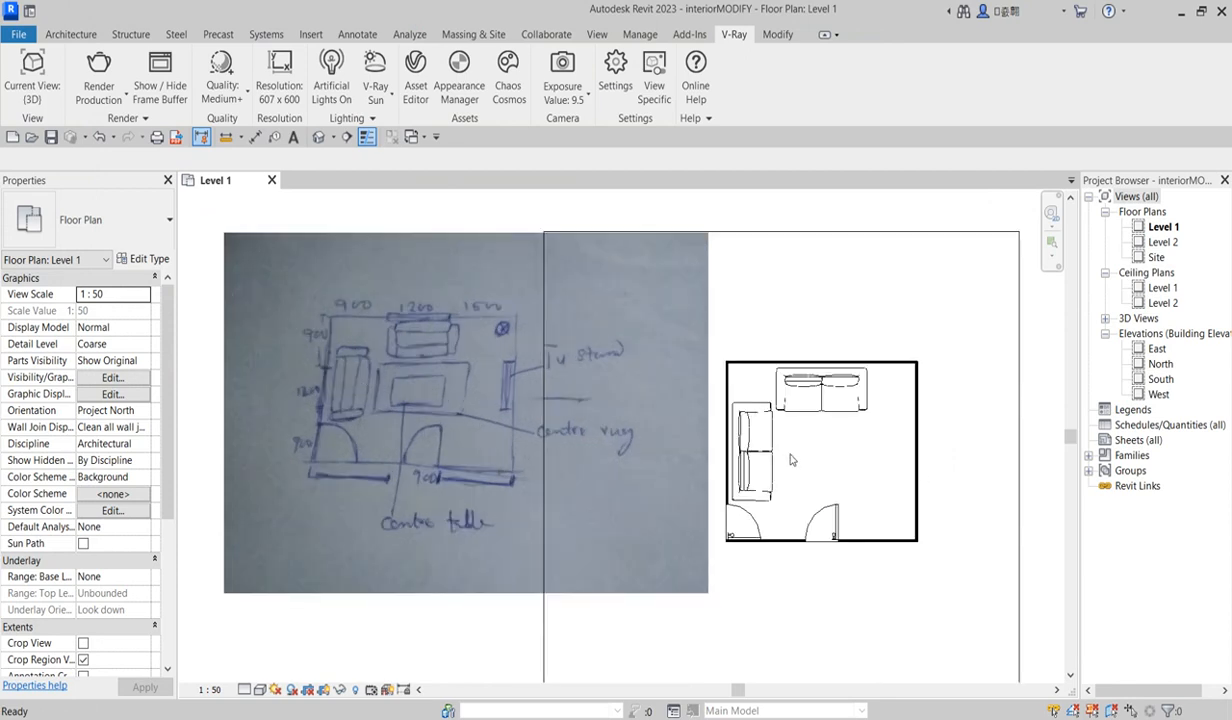
scroll(700, 480, "down", 2)
scroll(760, 468, "up", 3)
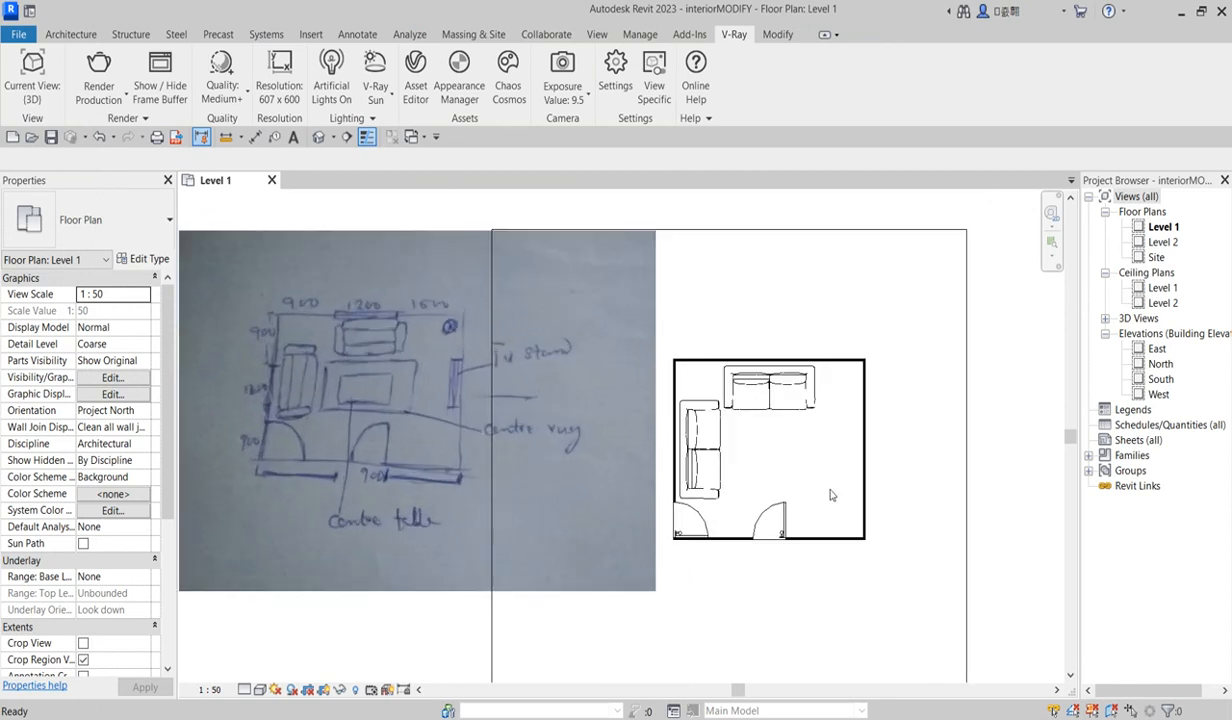
scroll(720, 490, "down", 2)
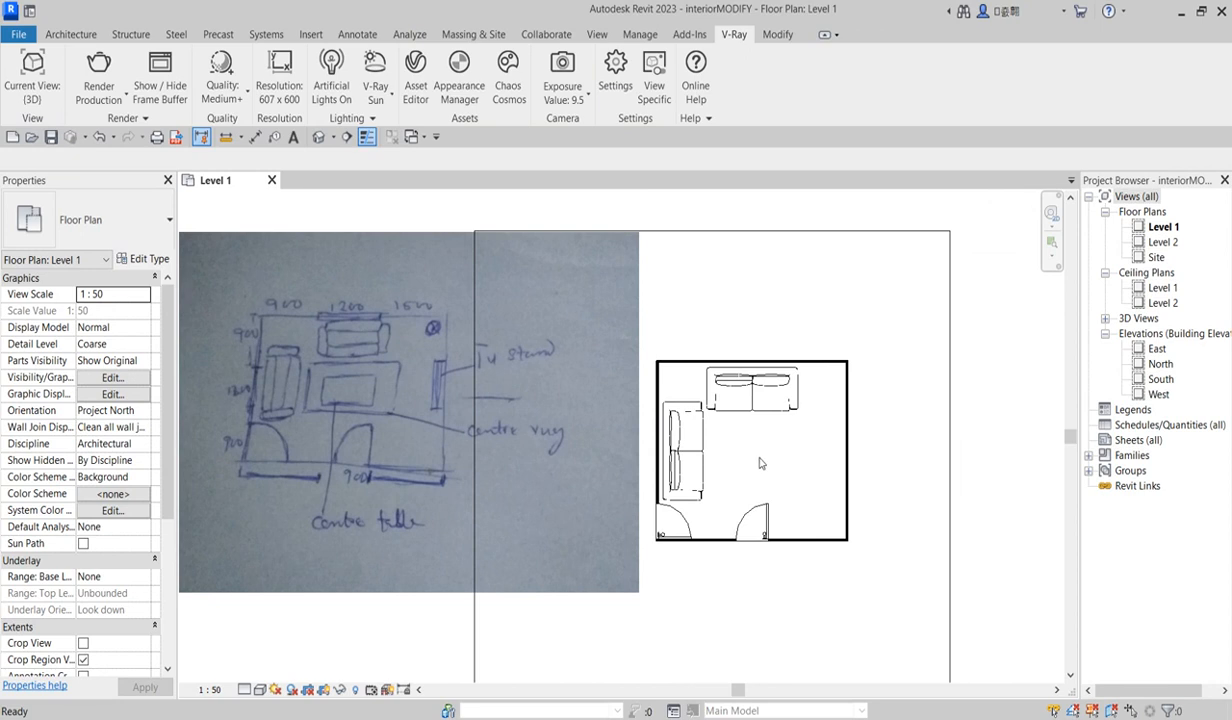
scroll(700, 540, "down", 2)
scroll(513, 485, "up", 3)
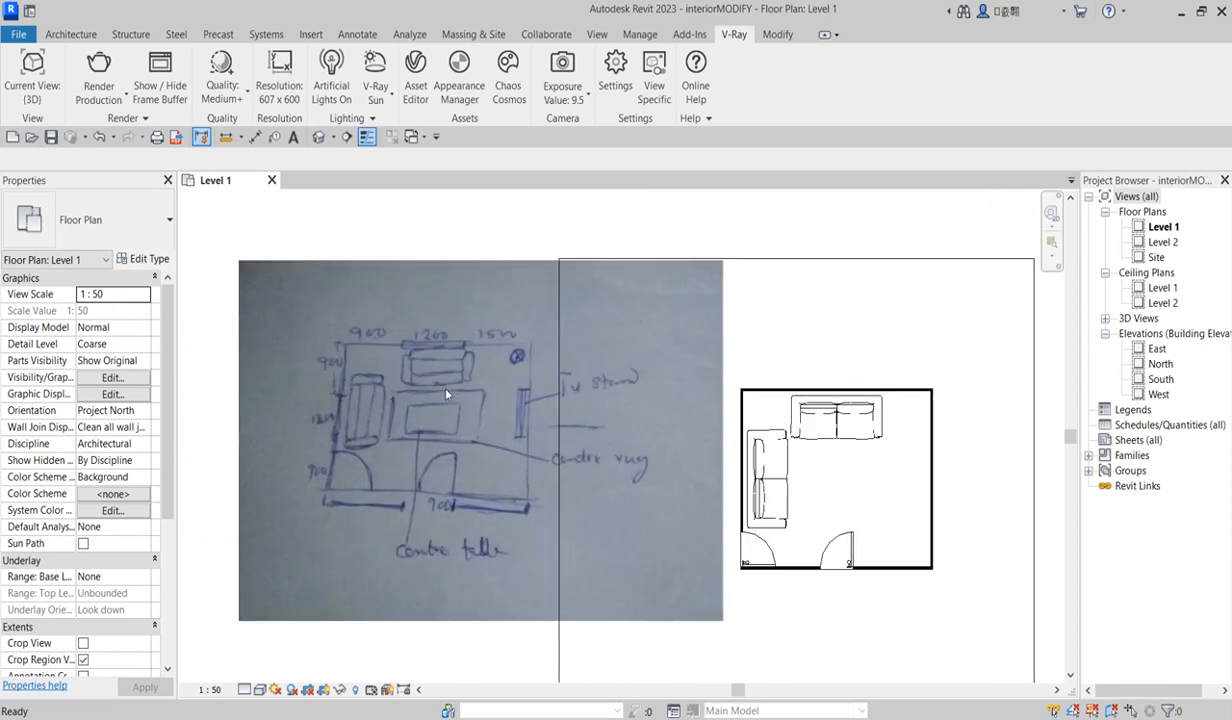
scroll(541, 366, "down", 3)
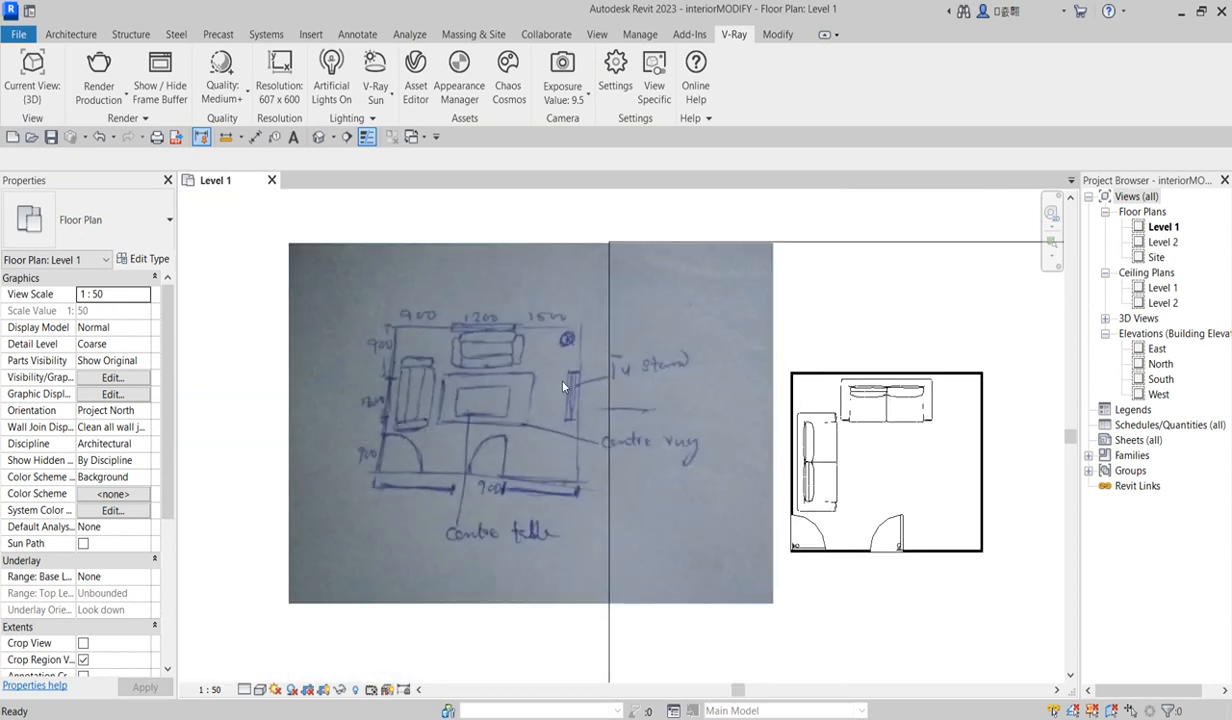
scroll(729, 433, "up", 1)
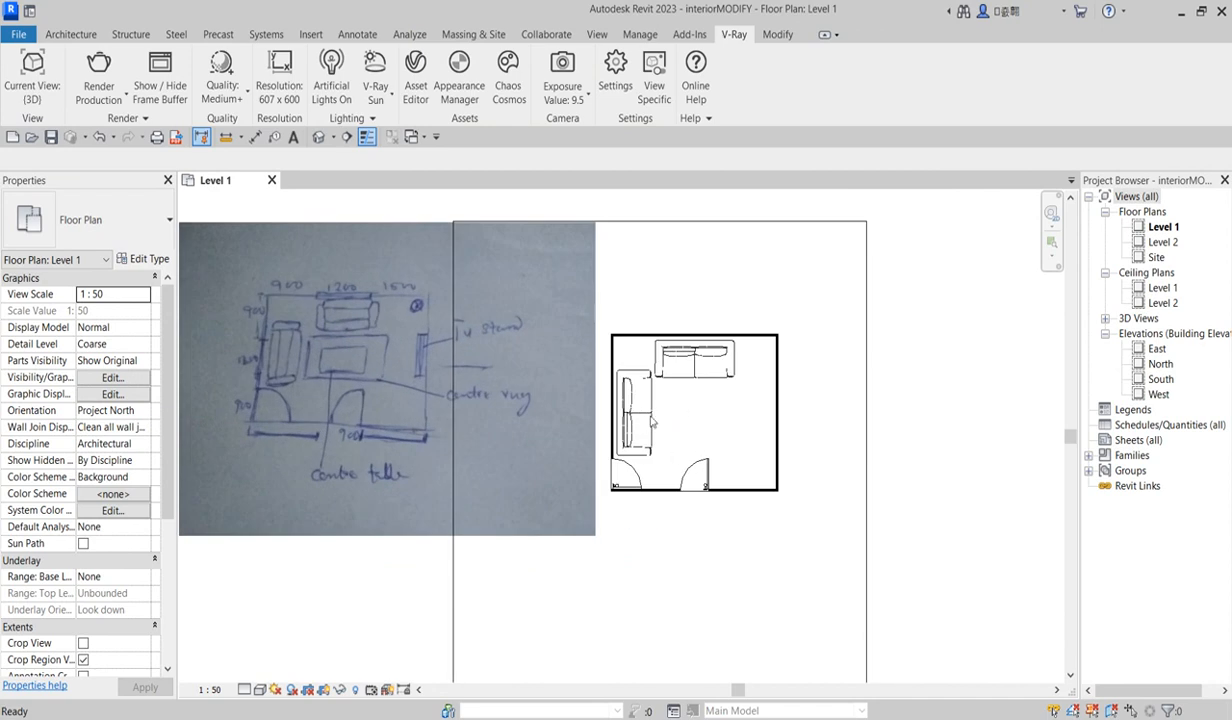
Sketch a rectangular Generic 150mm architectural floor boundary for the centre rug, about 2300 x 1500 mm, in front of both sofas
left_click(58, 34)
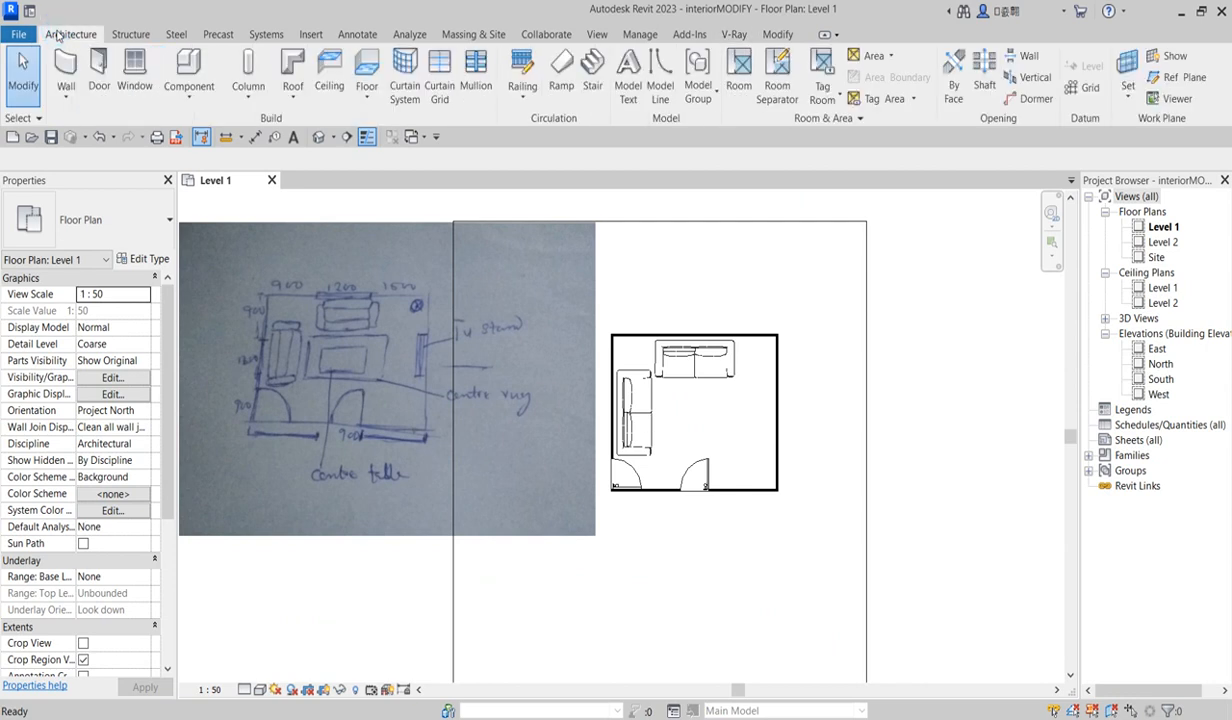
left_click(366, 99)
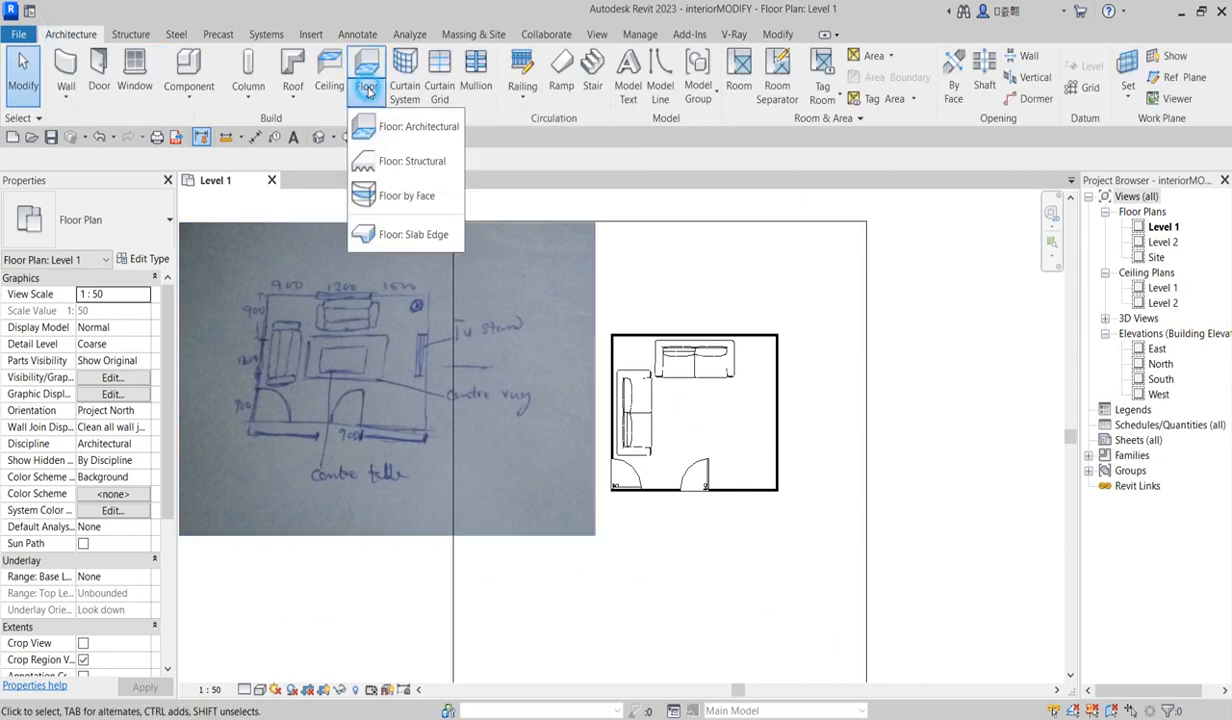
left_click(405, 127)
left_click(824, 57)
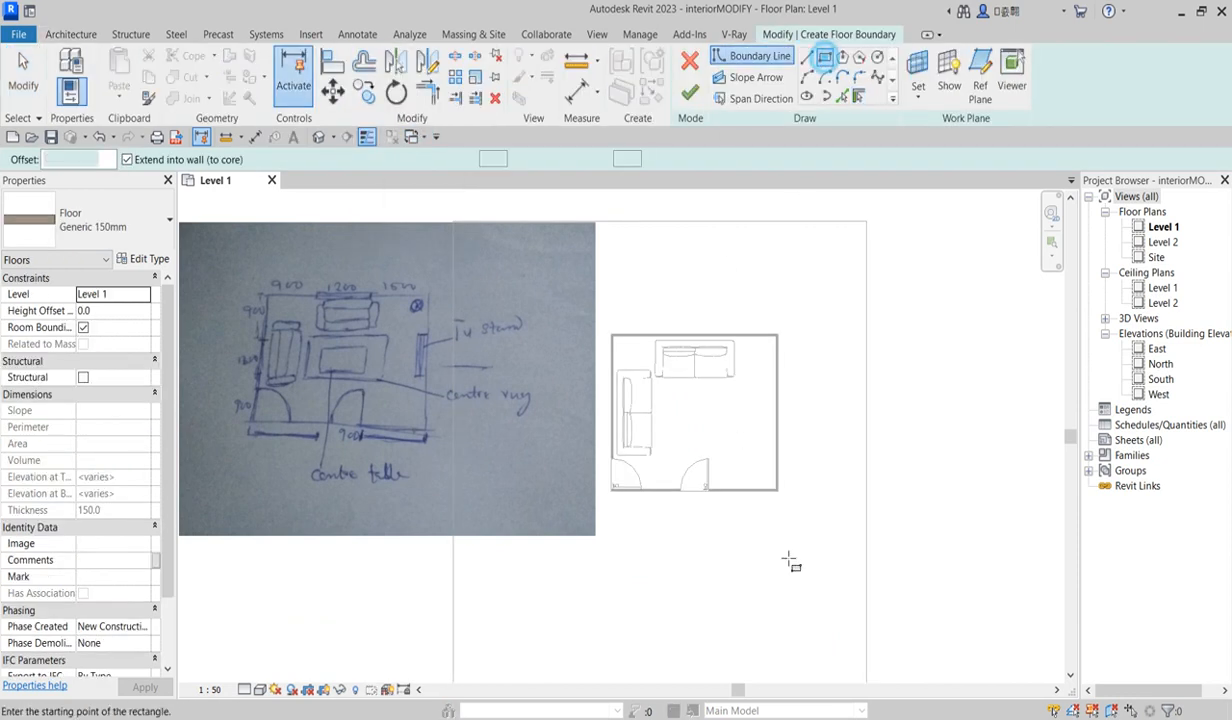
scroll(690, 420, "up", 4)
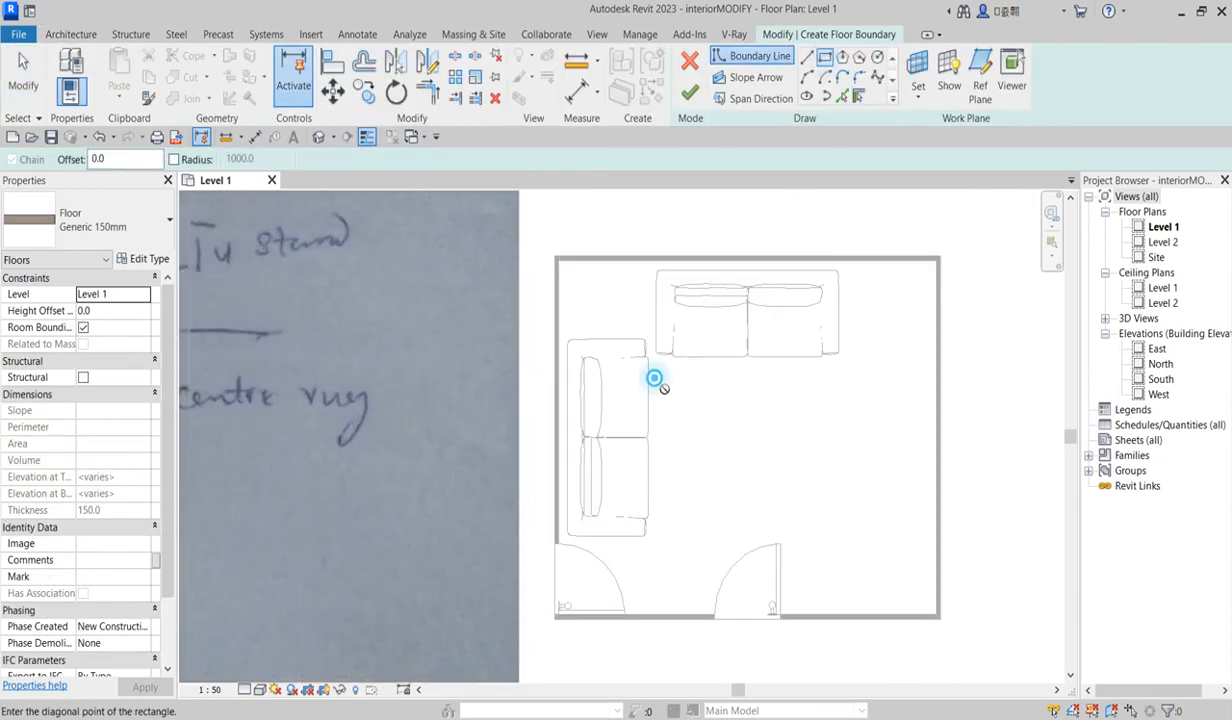
left_click(655, 378)
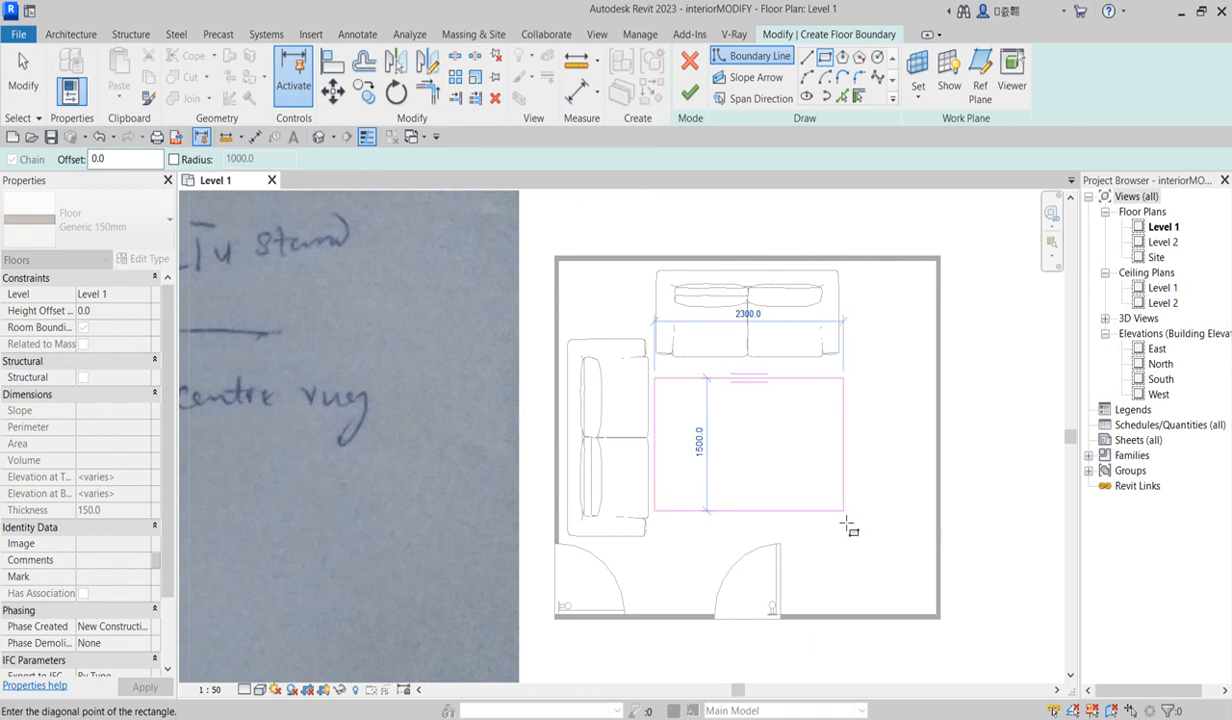
left_click(846, 512)
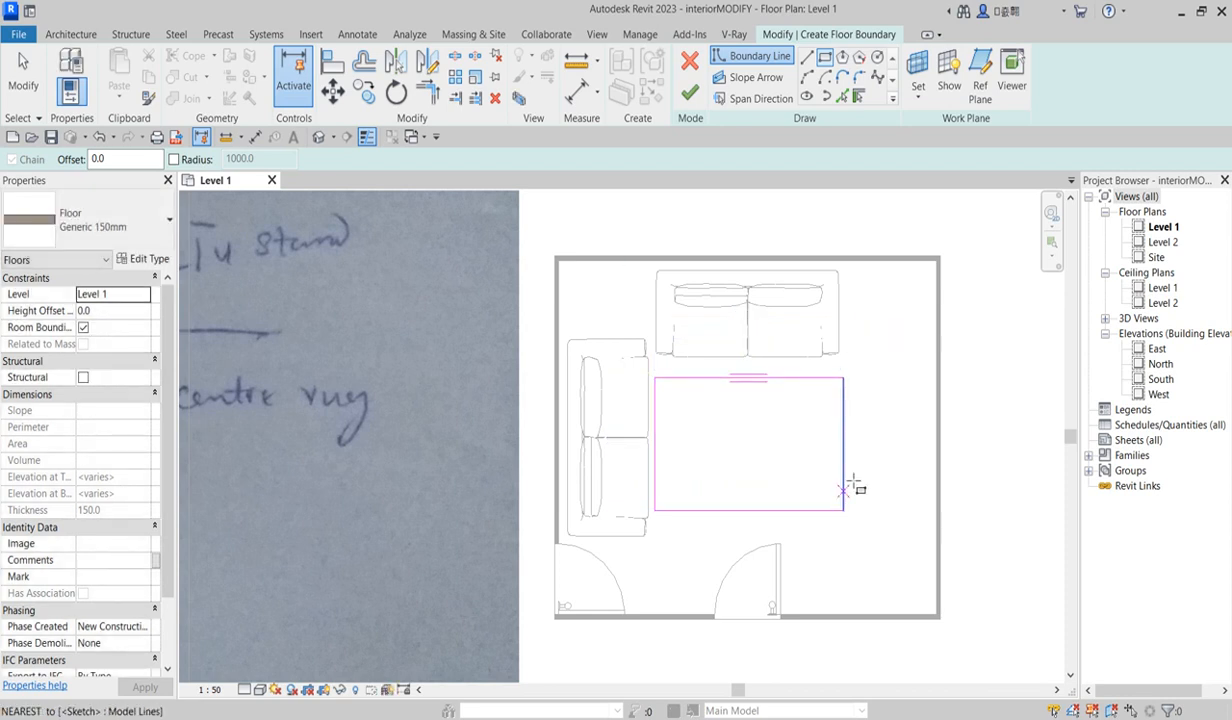
key("Escape")
key("Escape")
scroll(775, 417, "down", 1)
scroll(775, 417, "down", 1)
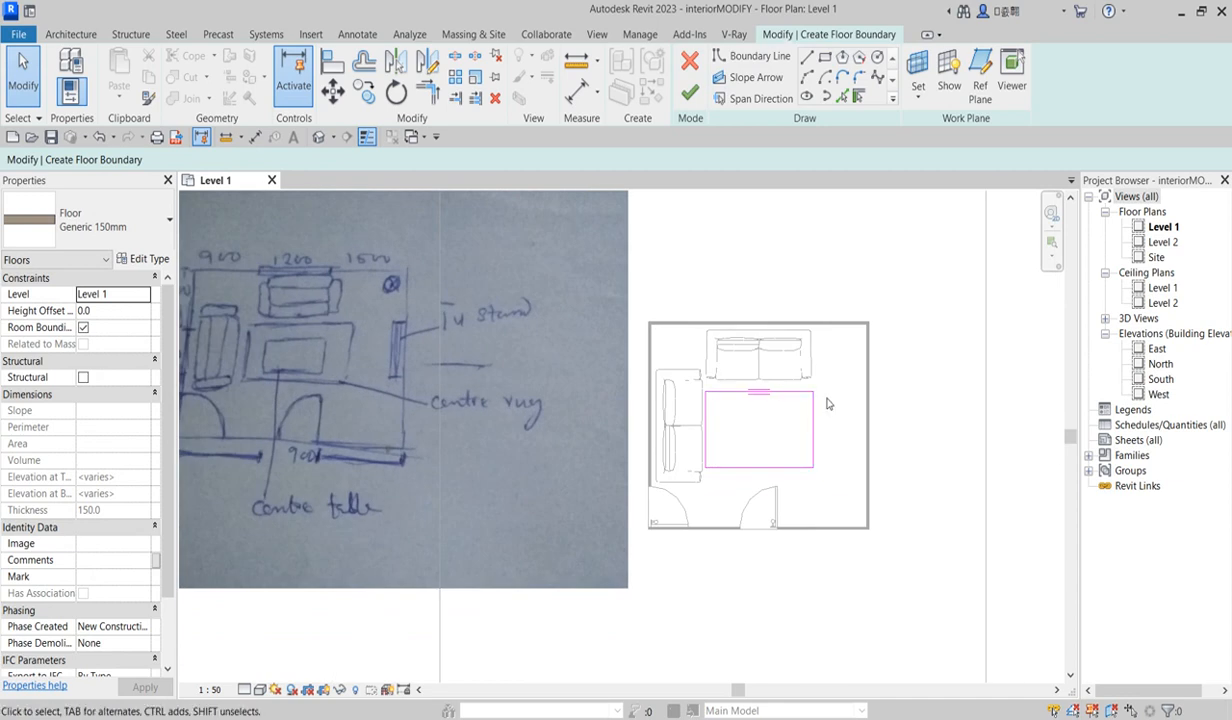
Set the centre rug floor's height offset from Level 1 to 20 mm and finish the floor, dismissing the warning
left_click(125, 311)
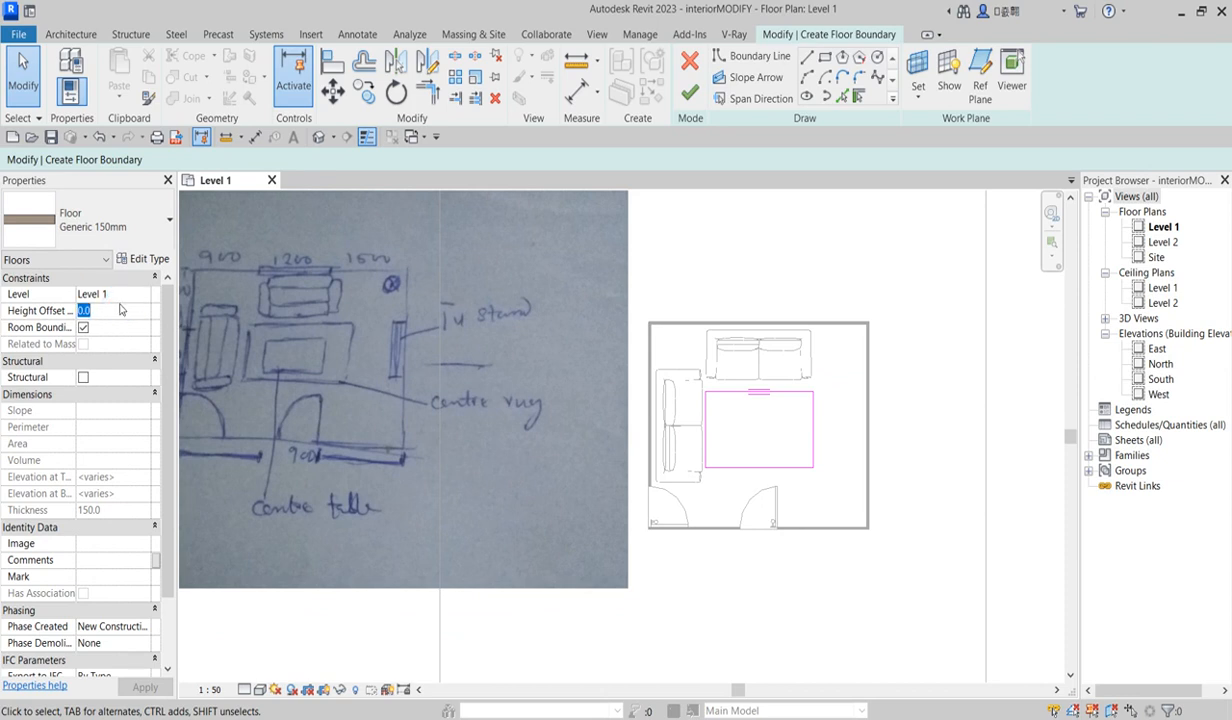
type("20")
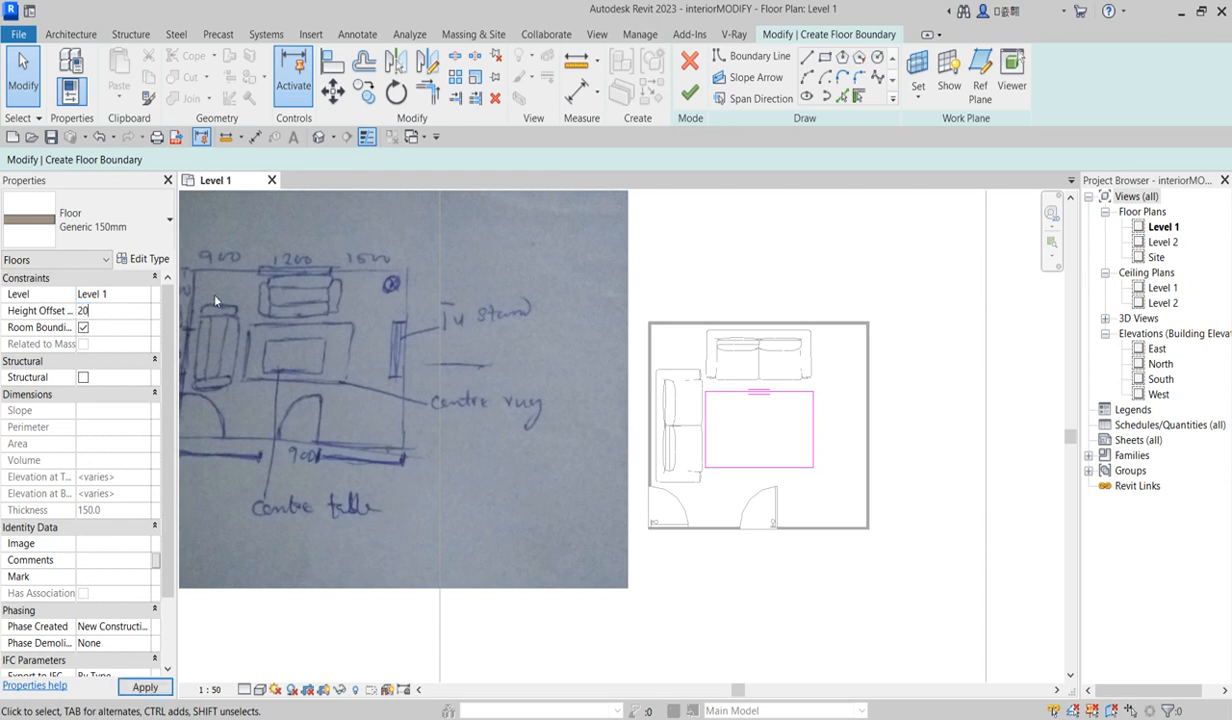
left_click(689, 92)
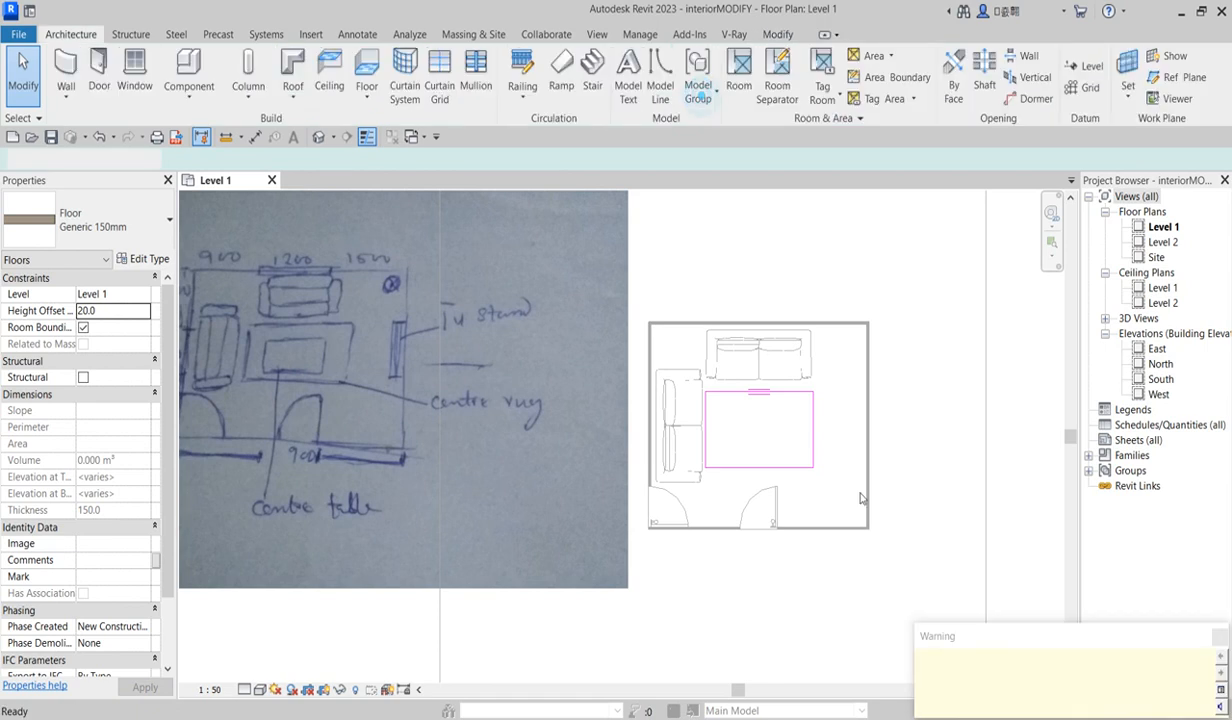
left_click(898, 494)
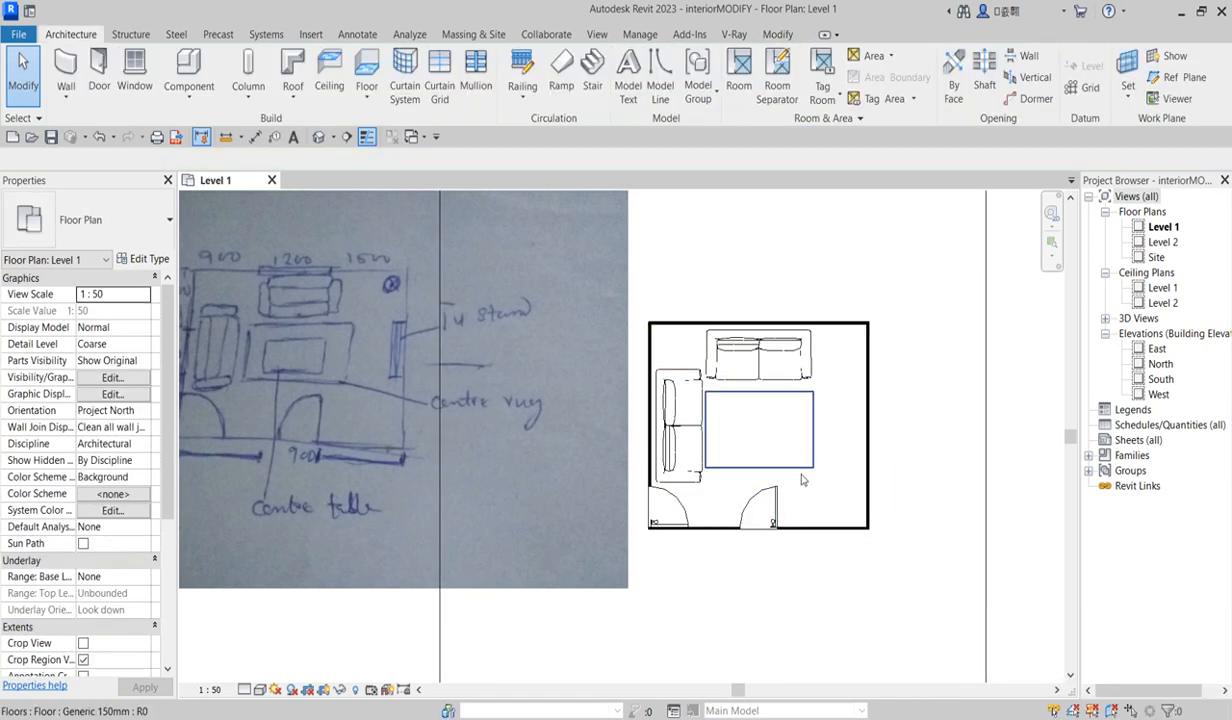
scroll(815, 460, "up", 1)
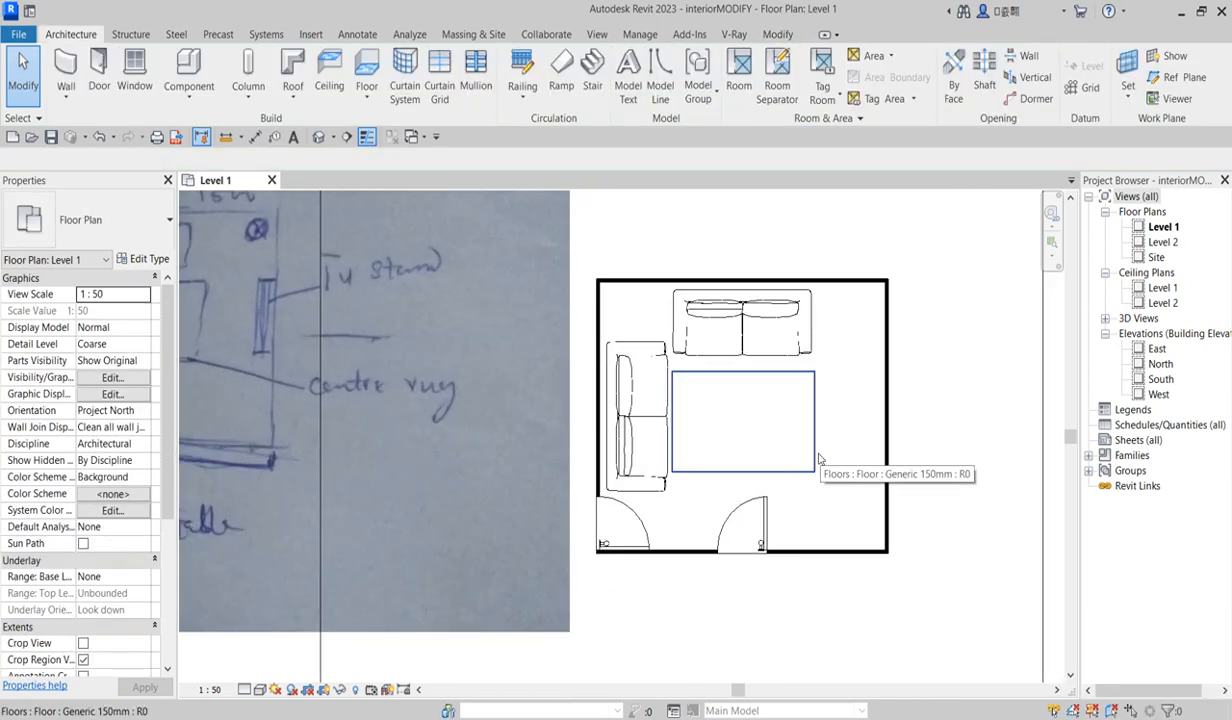
scroll(660, 450, "down", 1)
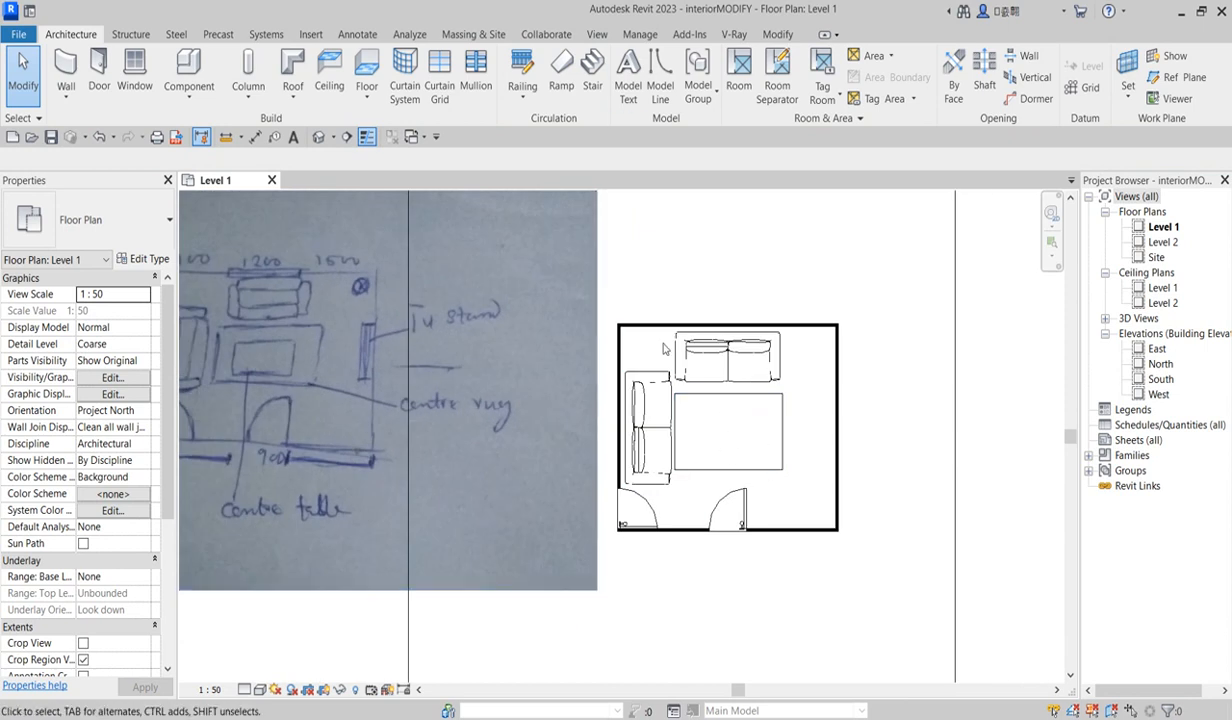
Select the rug floor and open the V-Ray Asset Editor with its material library and parameter area expanded
left_click(784, 399)
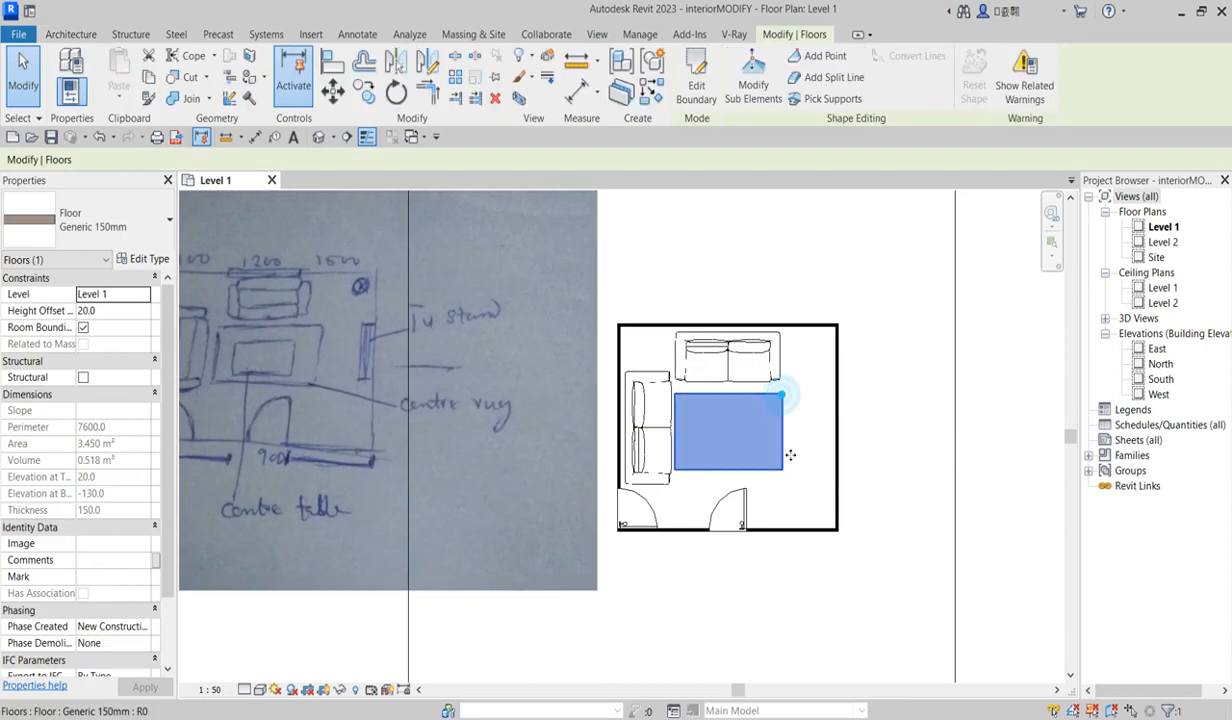
left_click(734, 35)
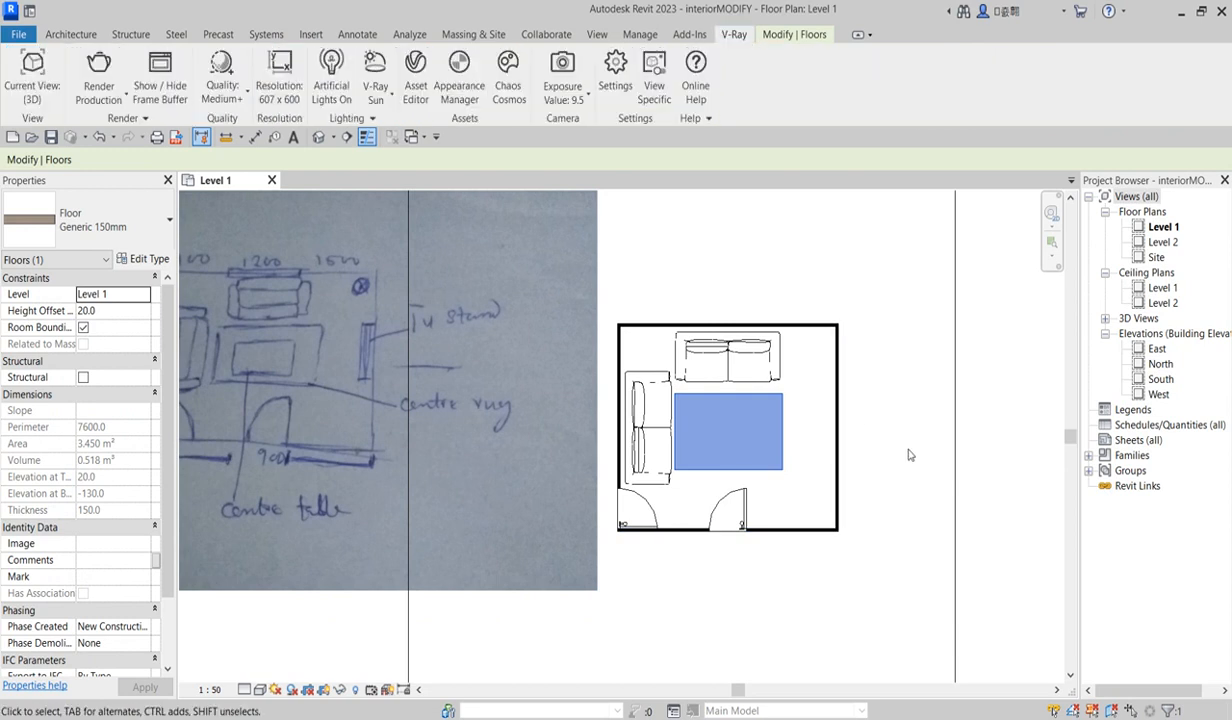
left_click(410, 85)
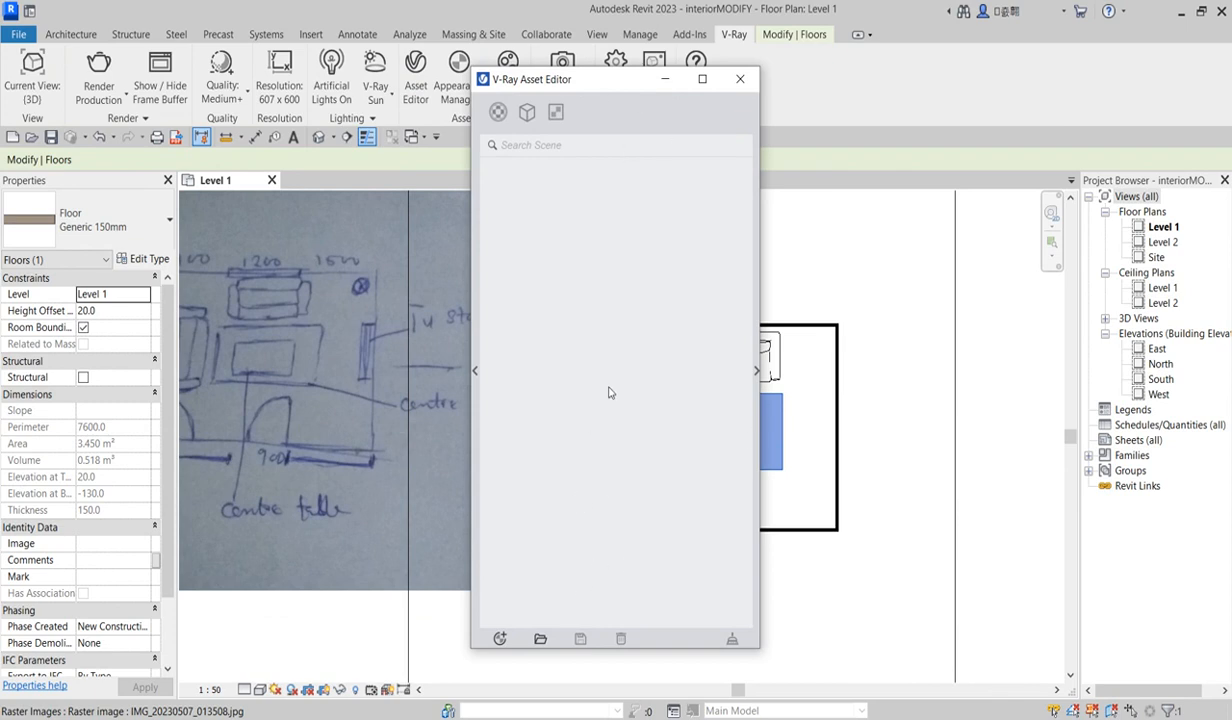
left_click(476, 372)
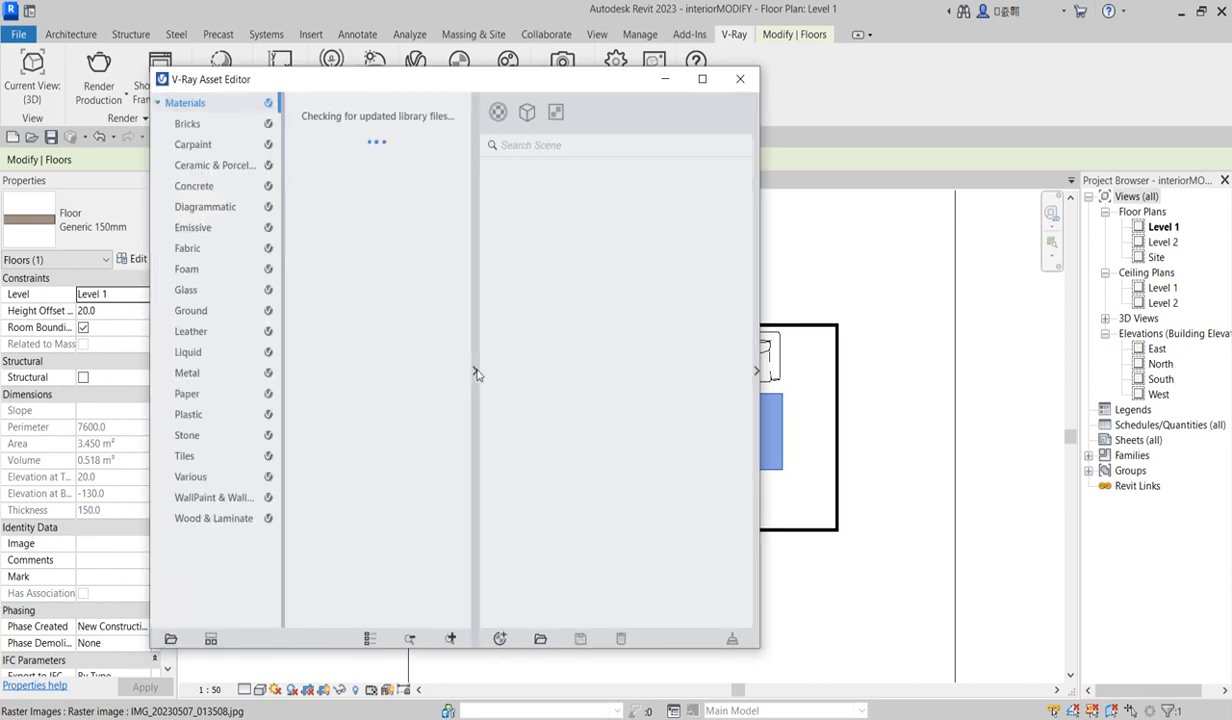
left_click(757, 371)
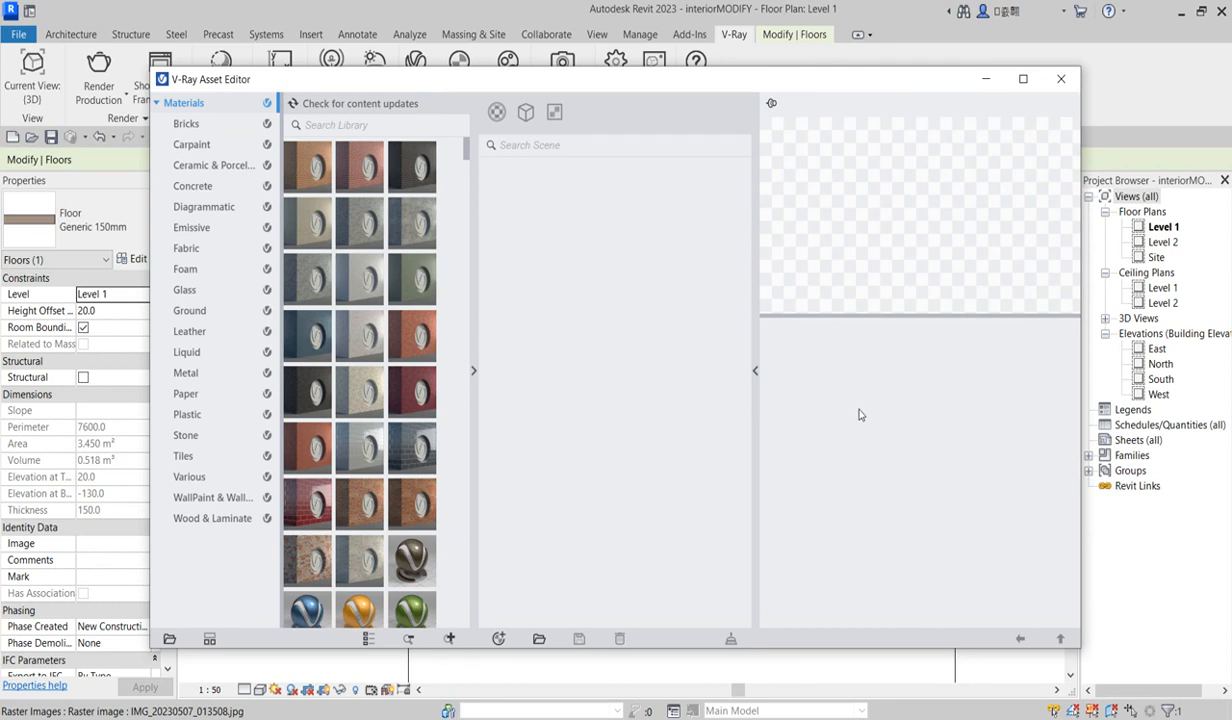
left_click_drag(878, 86, 786, 117)
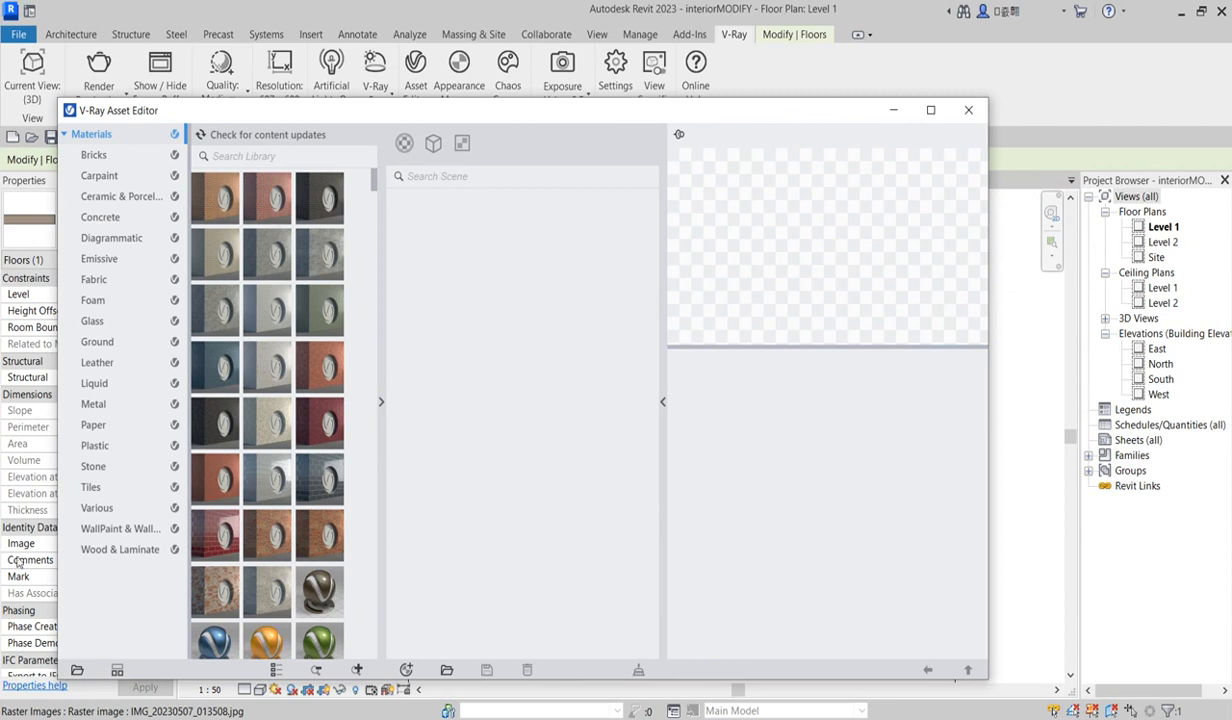
Browse the V-Ray Leather and Fabric materials and add the leaf green fabric Fabric C02 LeafGreen 20cm to the scene materials
left_click(95, 362)
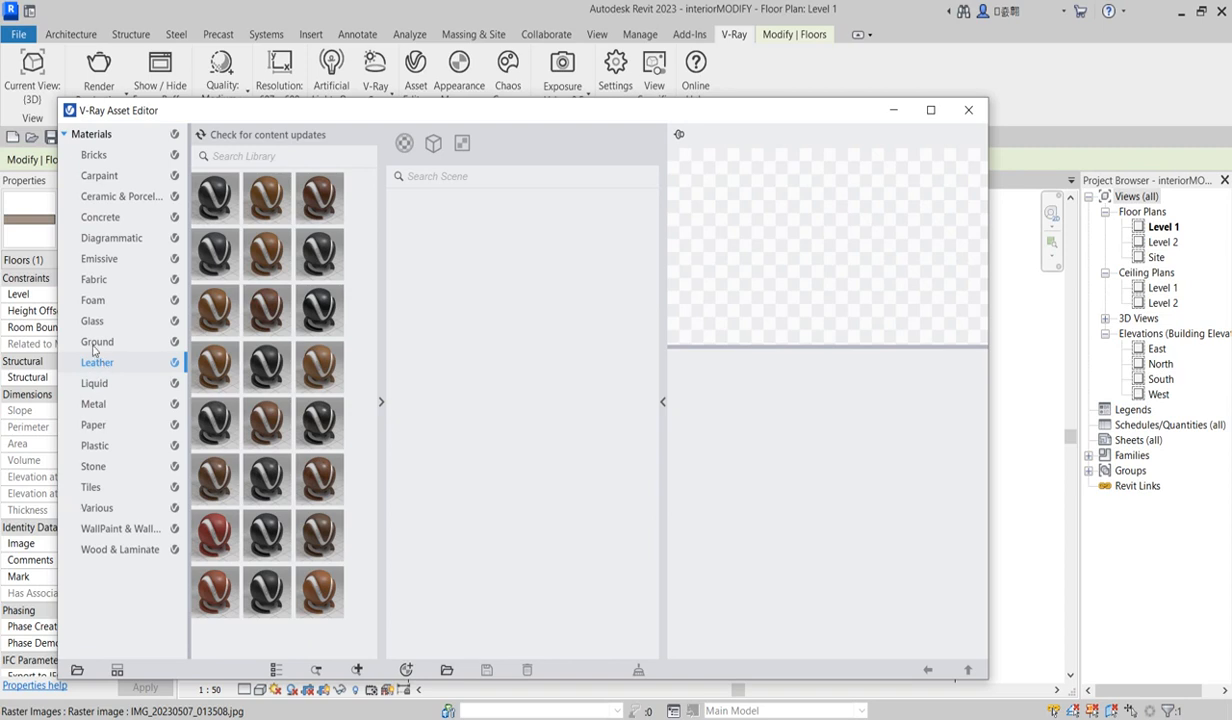
left_click(95, 280)
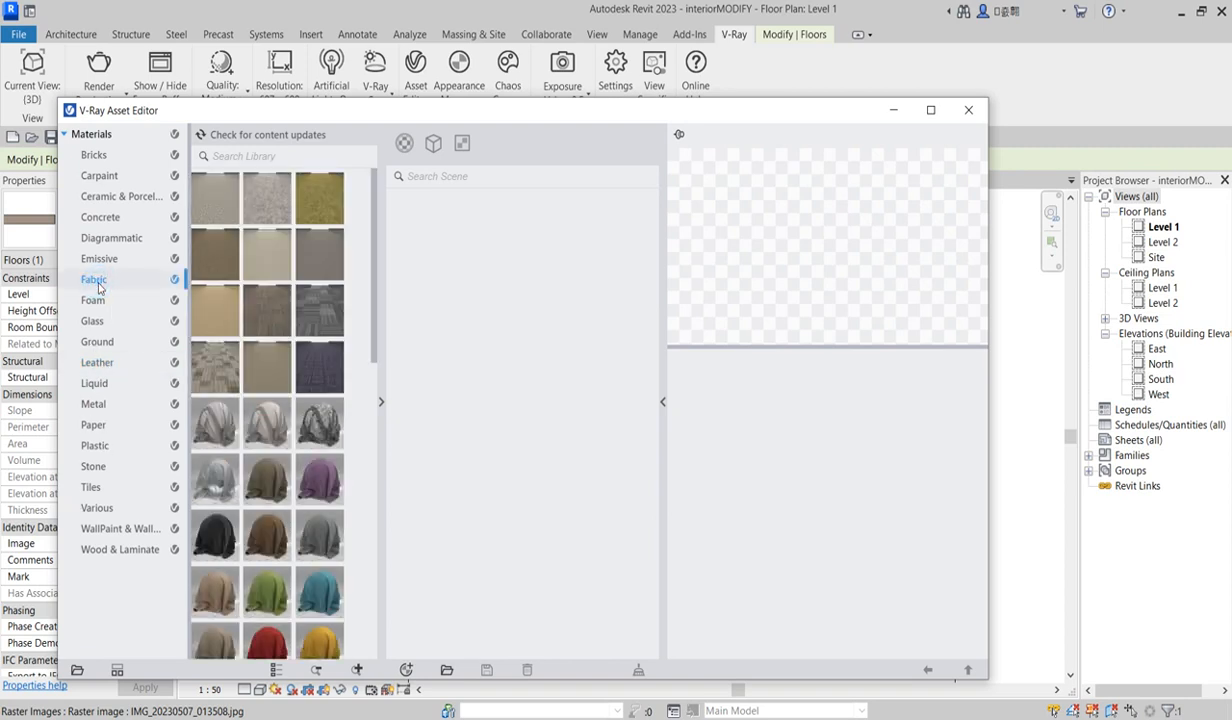
left_click_drag(377, 291, 362, 558)
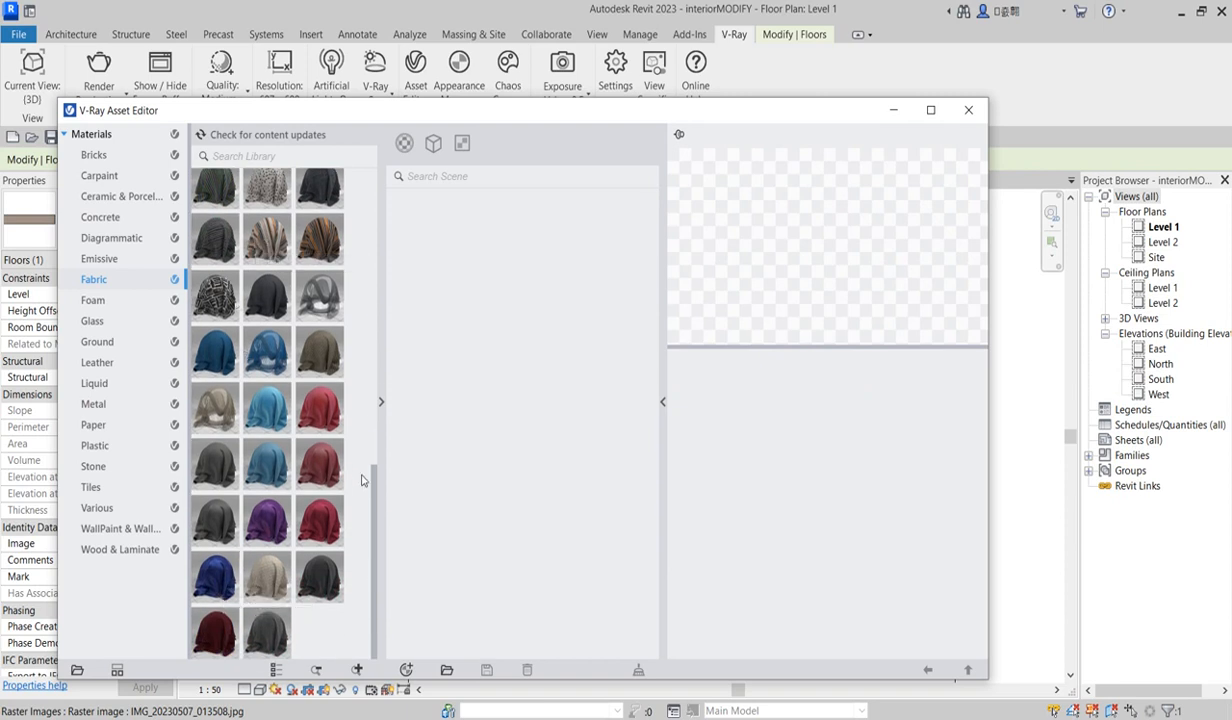
left_click_drag(371, 494, 398, 184)
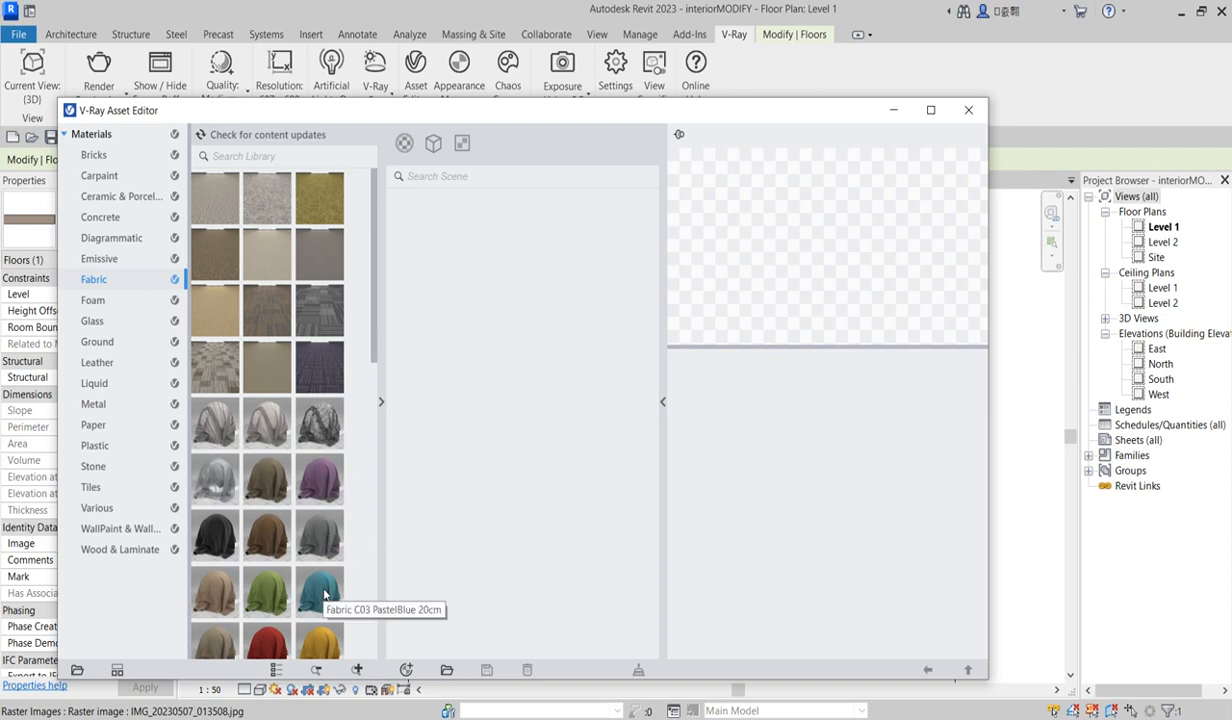
scroll(324, 595, "down", 5)
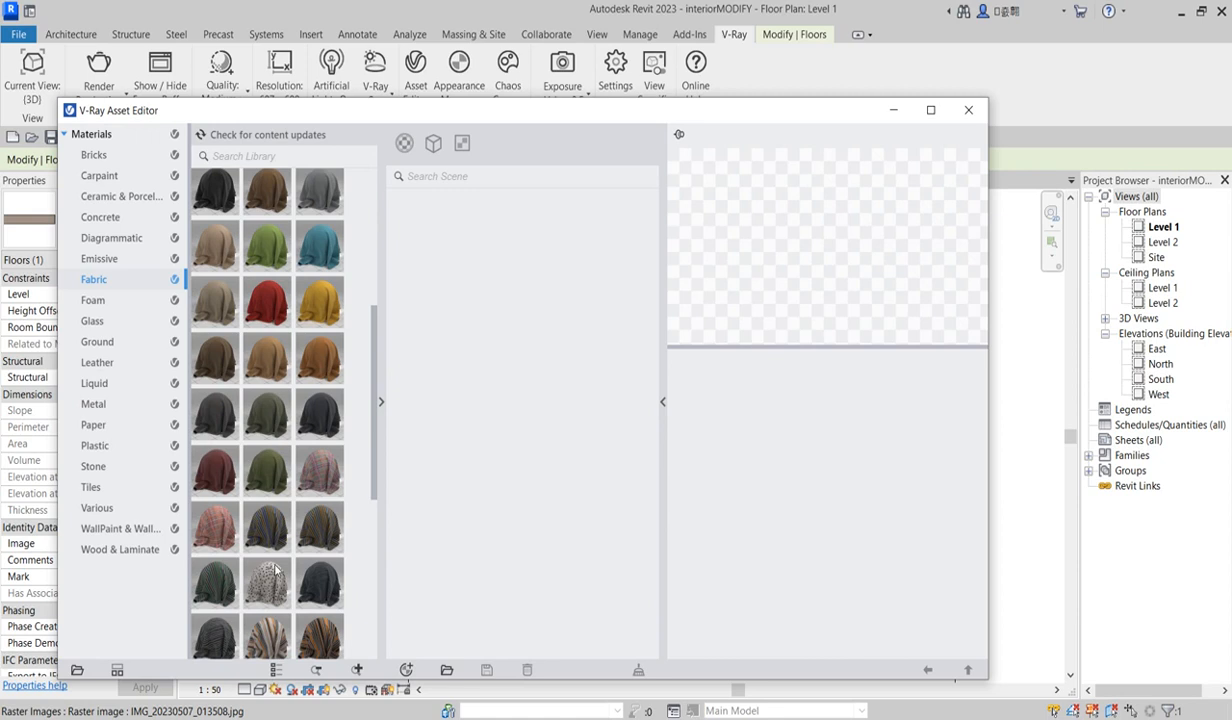
scroll(213, 537, "down", 5)
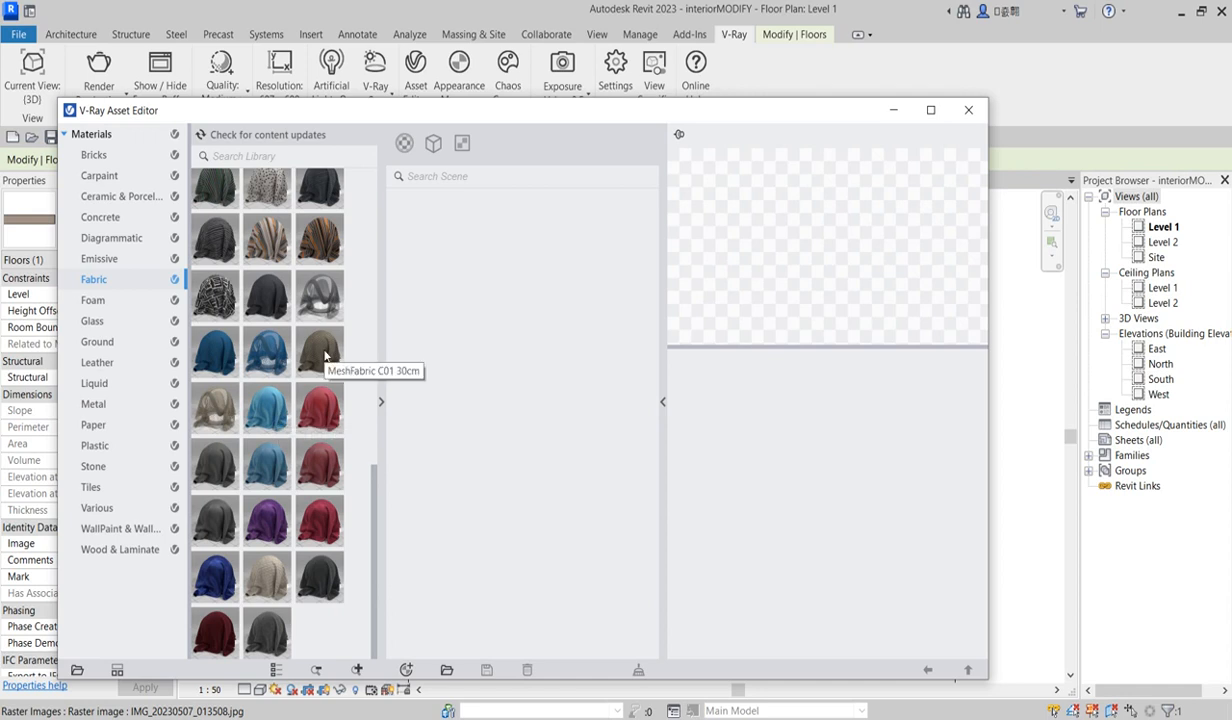
scroll(318, 305, "up", 5)
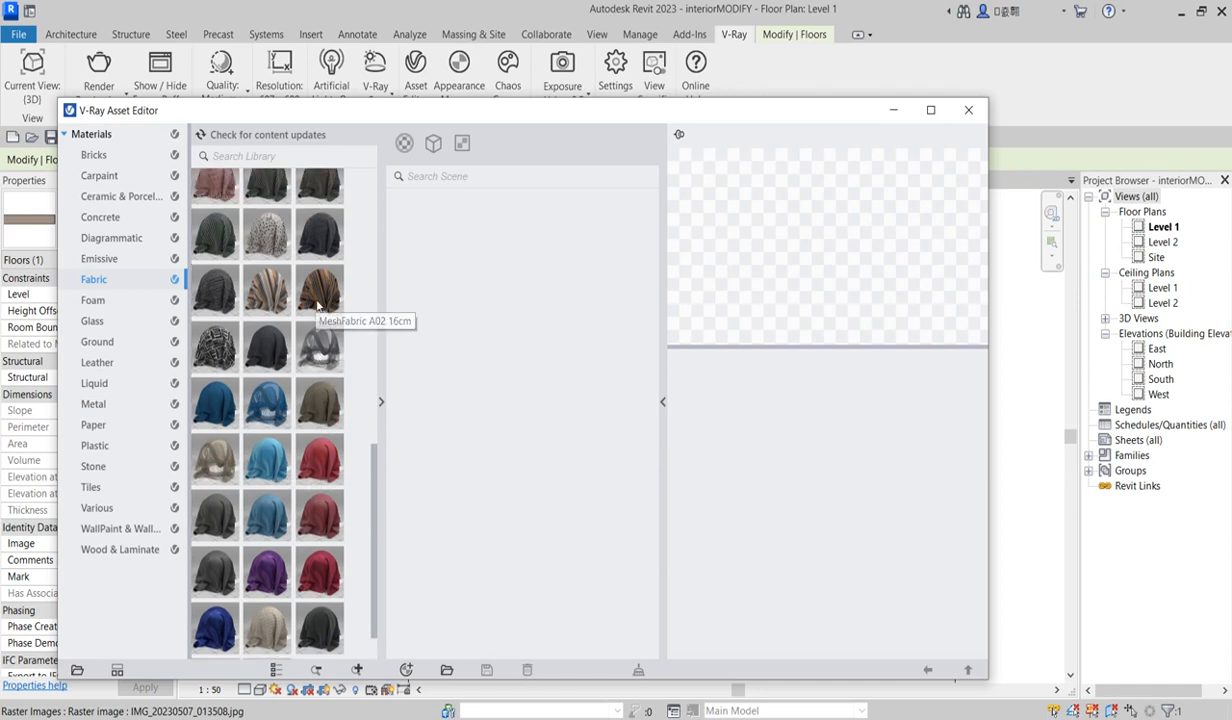
scroll(314, 292, "up", 3)
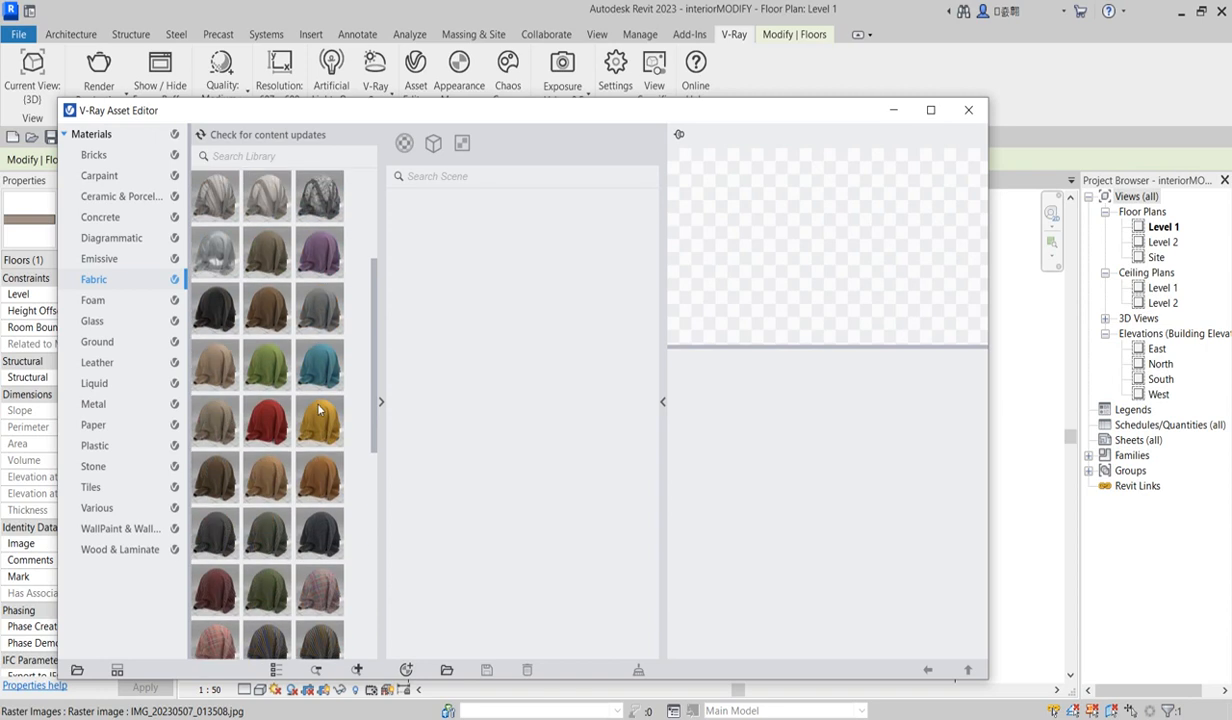
left_click(268, 366)
left_click_drag(265, 366, 502, 408)
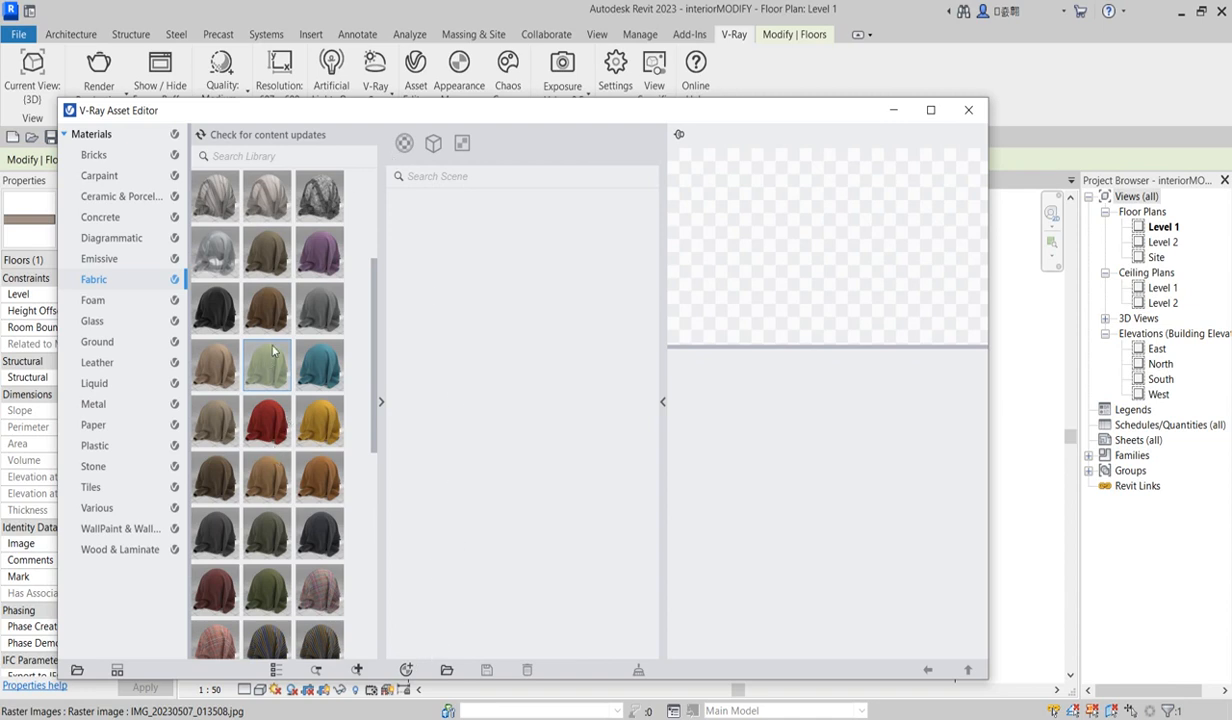
left_click_drag(405, 148, 464, 255)
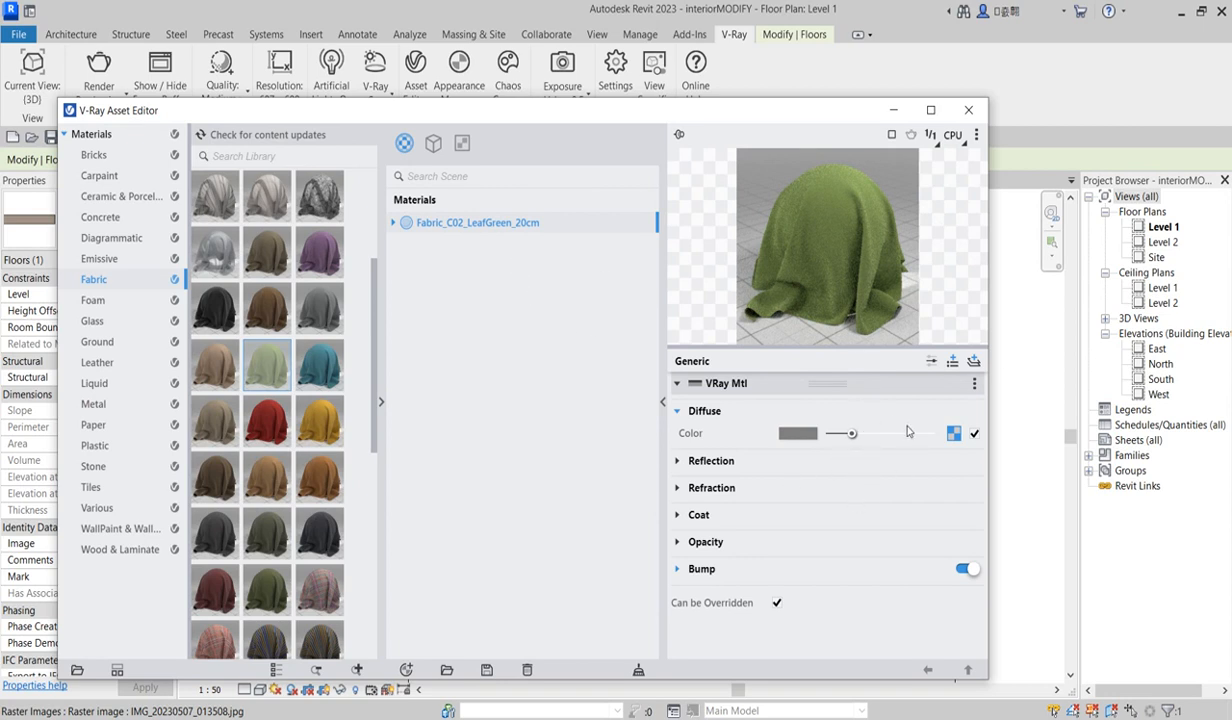
Examine the leaf green fabric's diffuse colour, refraction settings and UVW placement without changing them
left_click(800, 435)
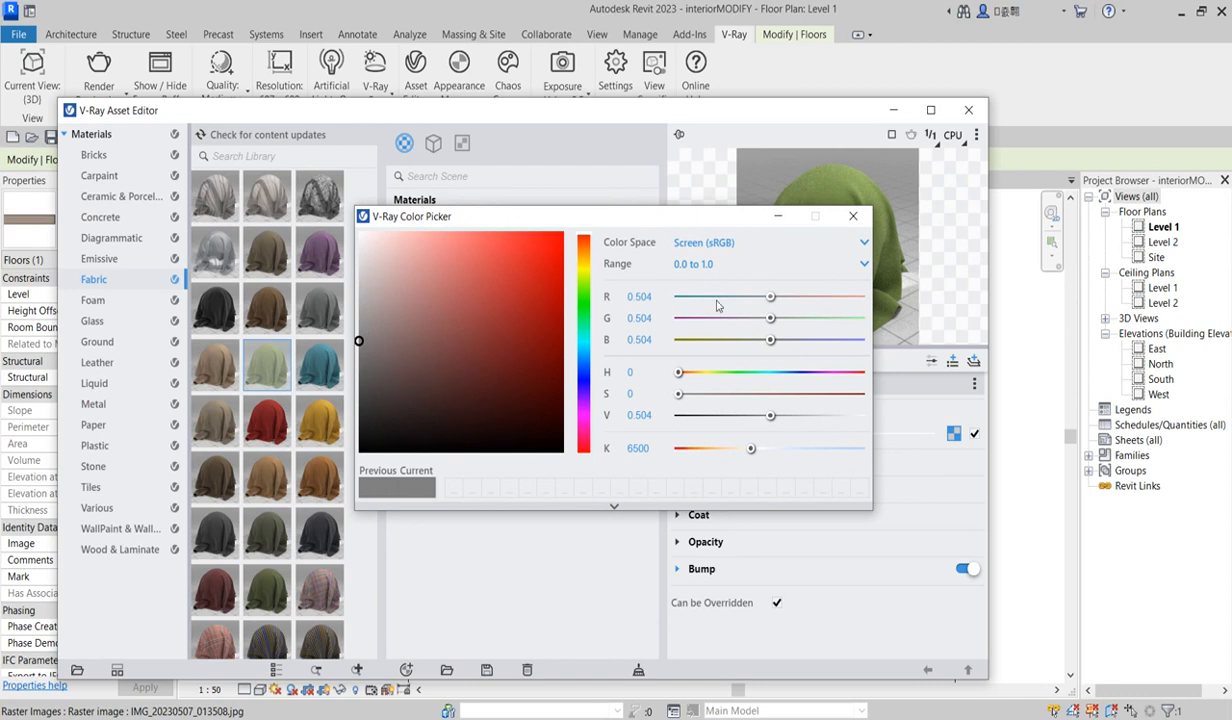
left_click(853, 216)
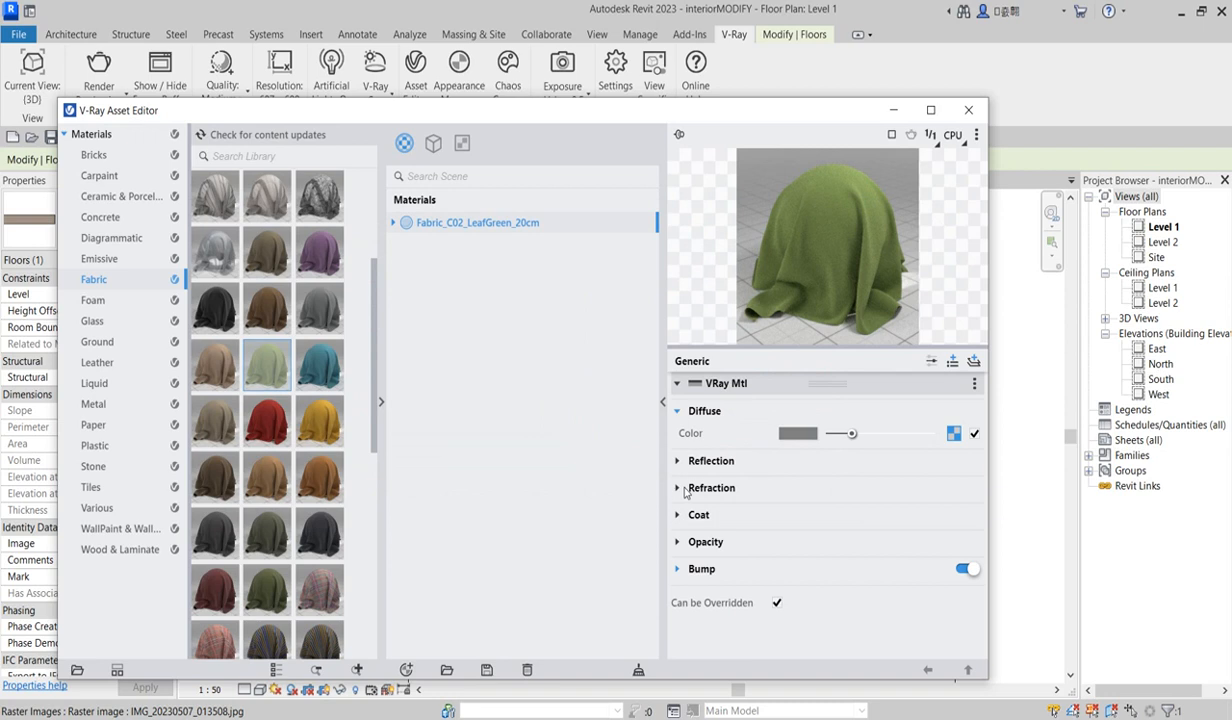
left_click(679, 488)
left_click(679, 488)
left_click(393, 222)
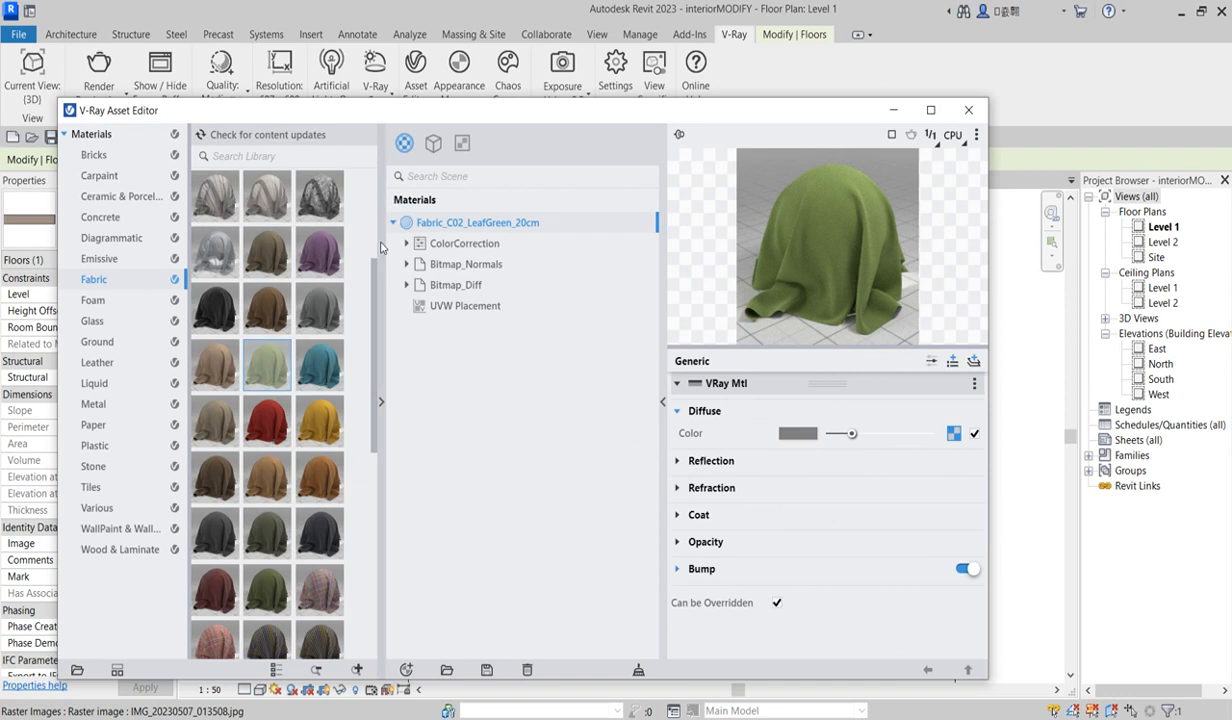
left_click(470, 306)
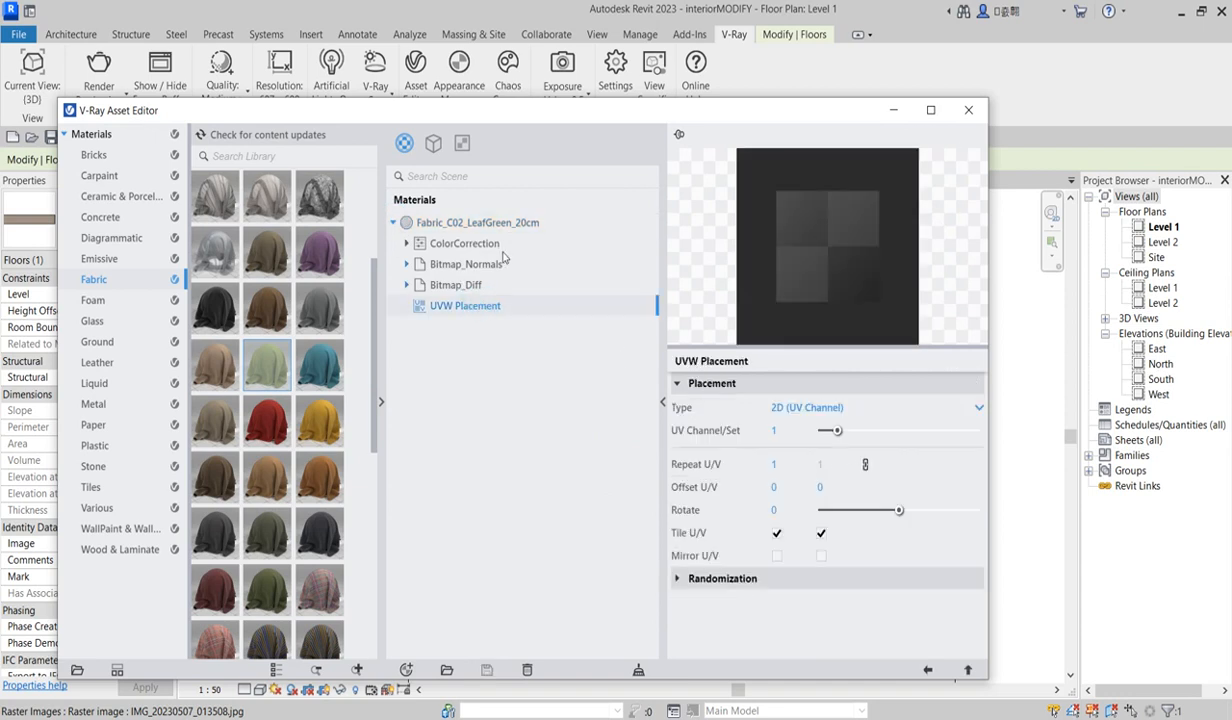
left_click(466, 224)
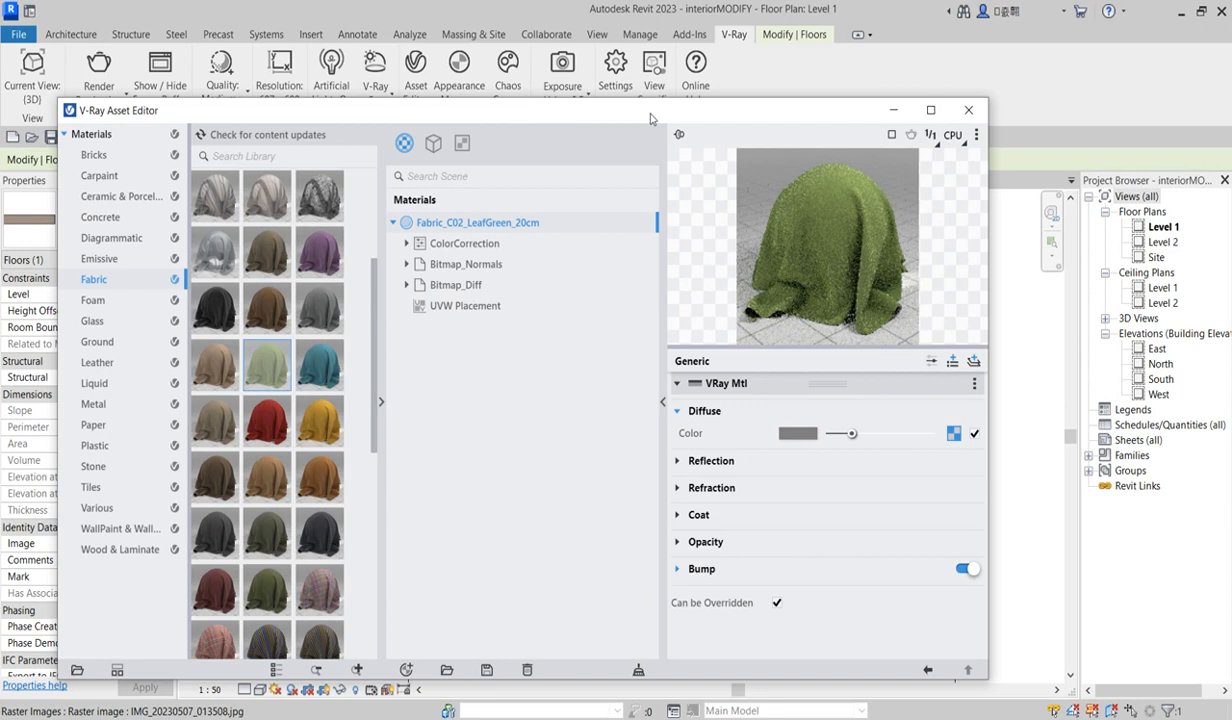
Uncover and reselect the rug floor, check its context options for assigning the fabric, and minimise the V-Ray Asset Editor
left_click_drag(650, 119, 441, 133)
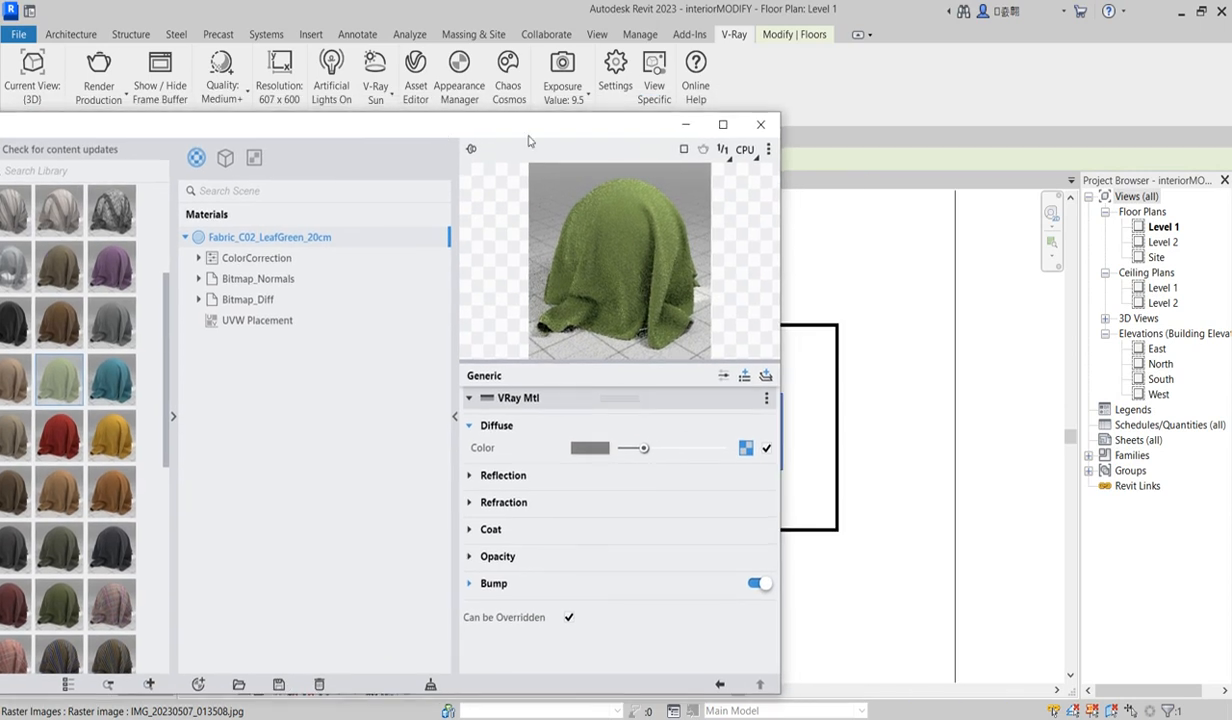
left_click_drag(556, 122, 513, 122)
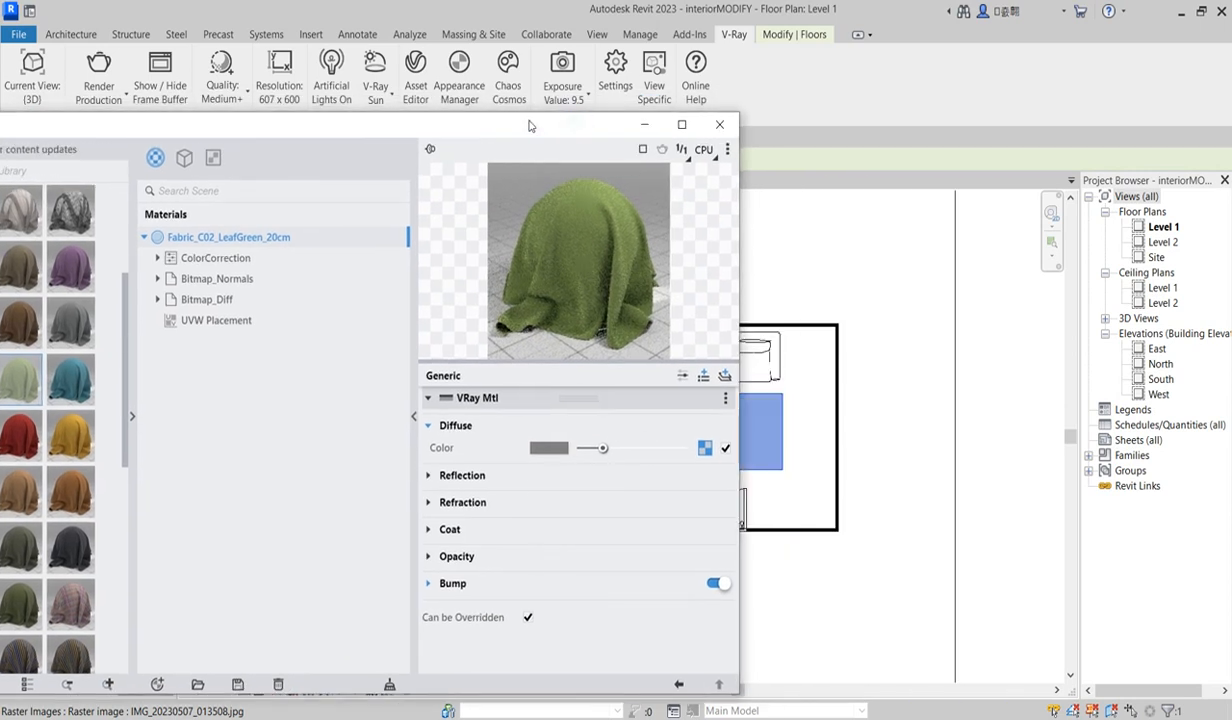
left_click(786, 463)
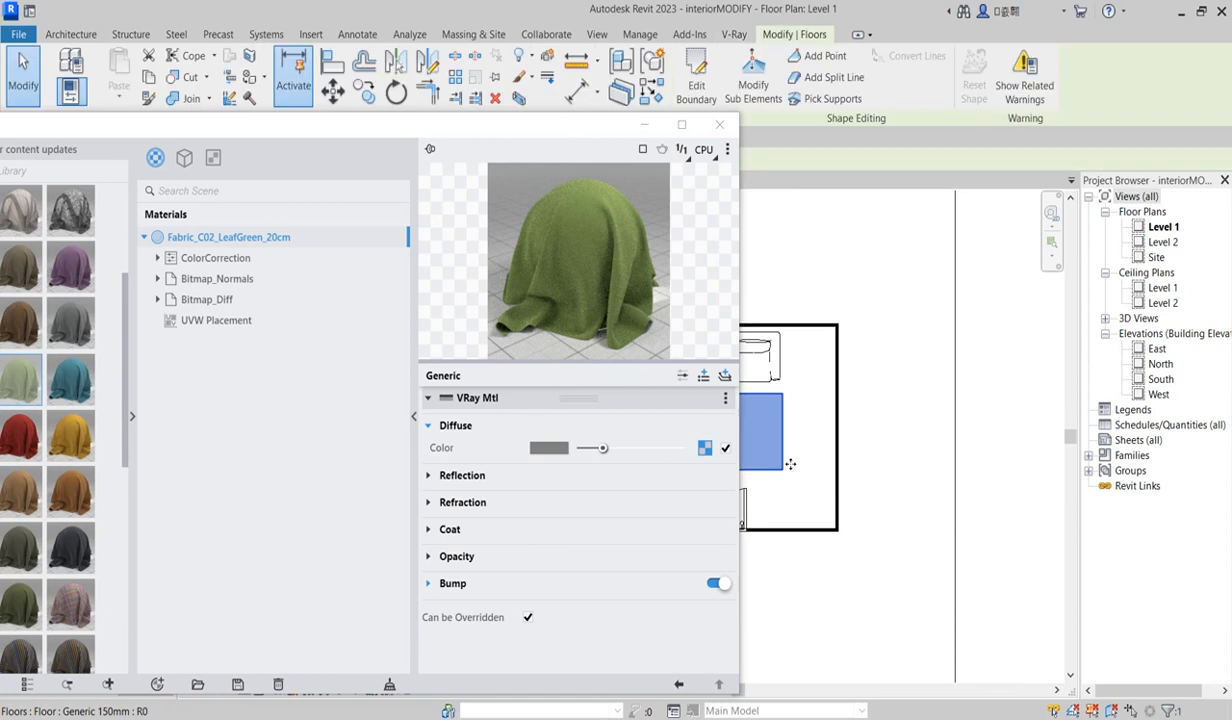
left_click(782, 457)
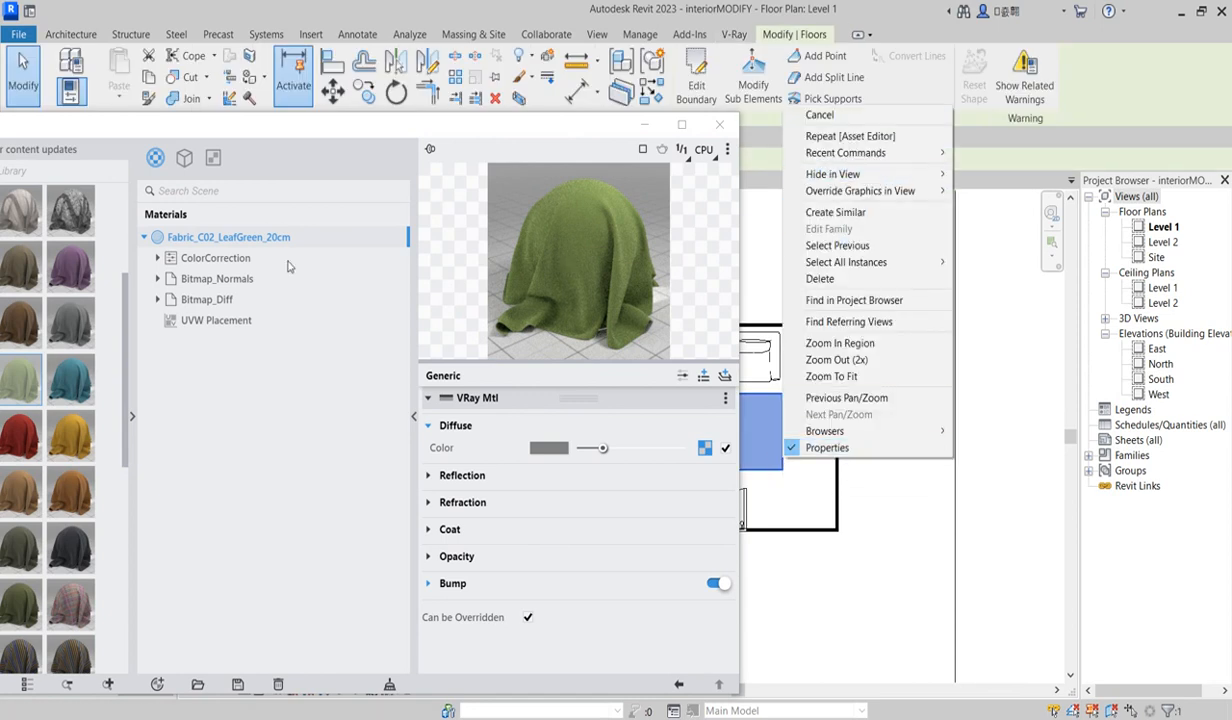
left_click(646, 129)
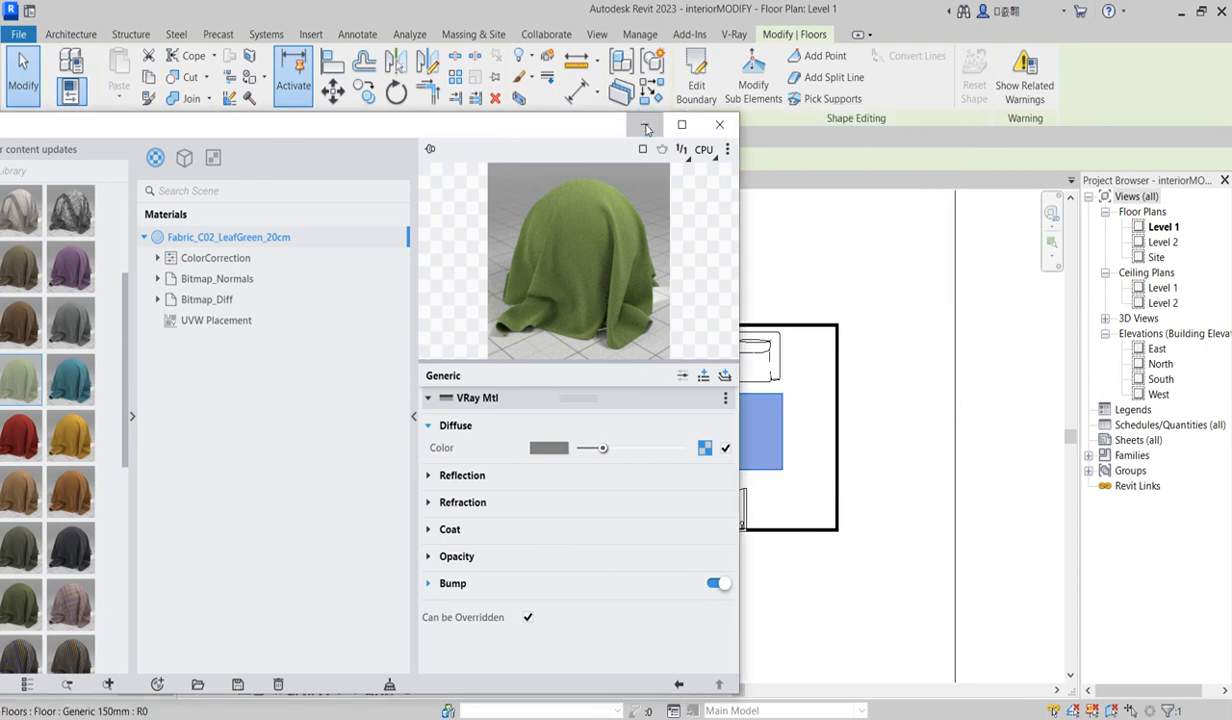
left_click(646, 129)
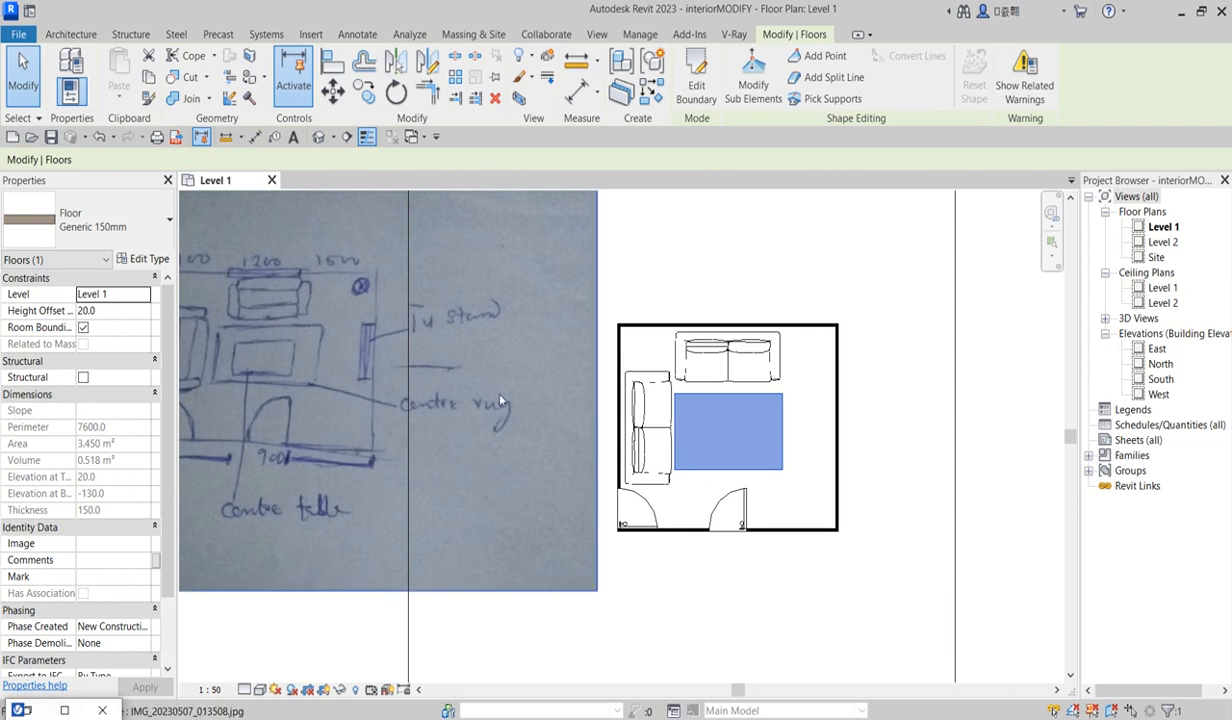
Duplicate the selected rug floor's type, accepting the suggested name
left_click(143, 259)
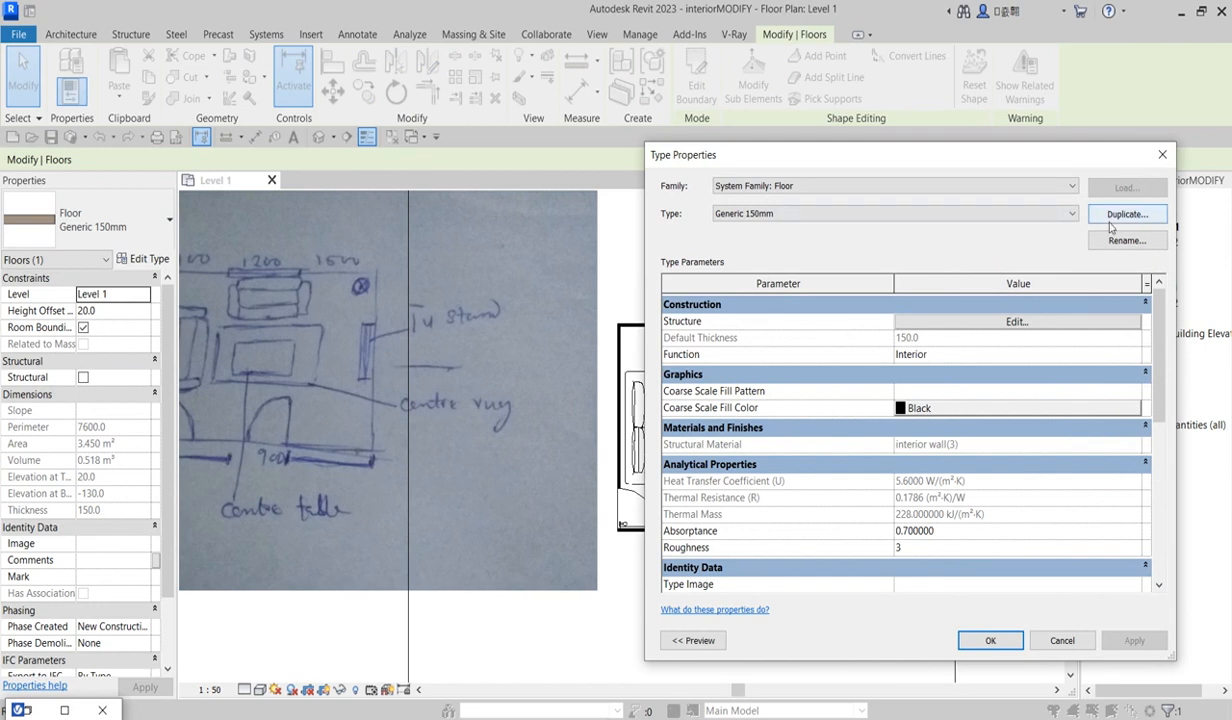
left_click(1120, 213)
left_click(909, 442)
In the new floor type's structure, duplicate the interior wall(3) material with its assets and name the copy interior wall vray
left_click(1020, 322)
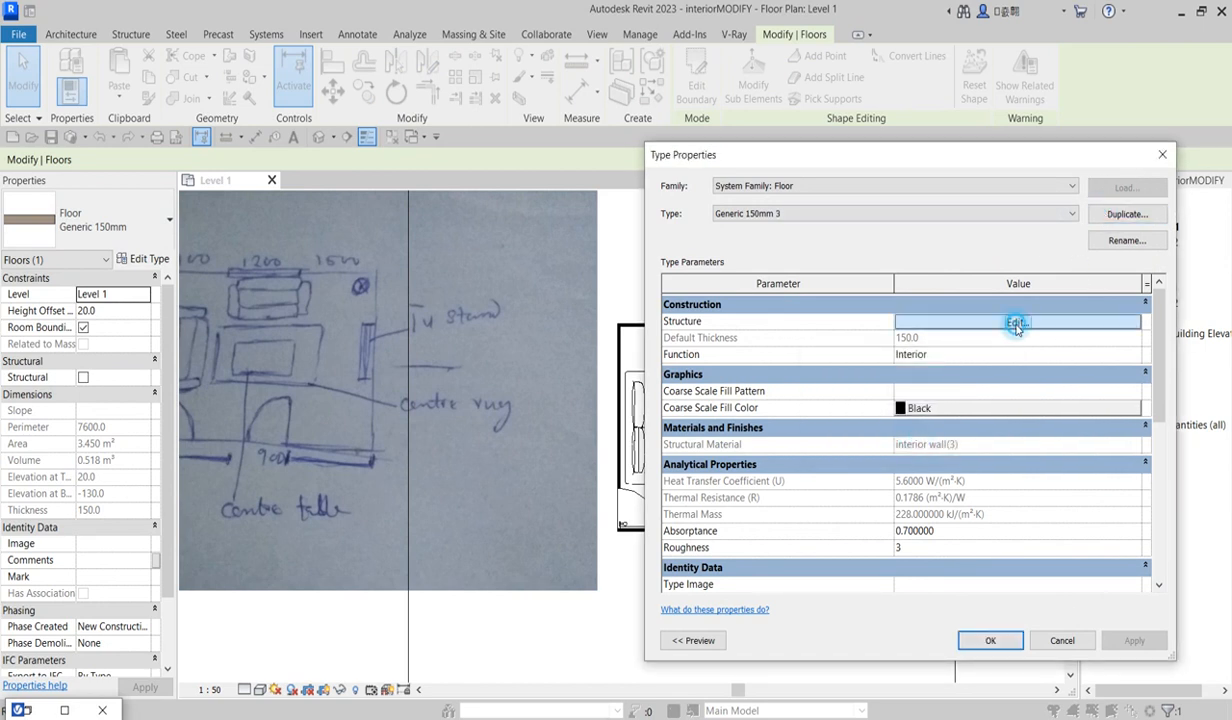
left_click(863, 333)
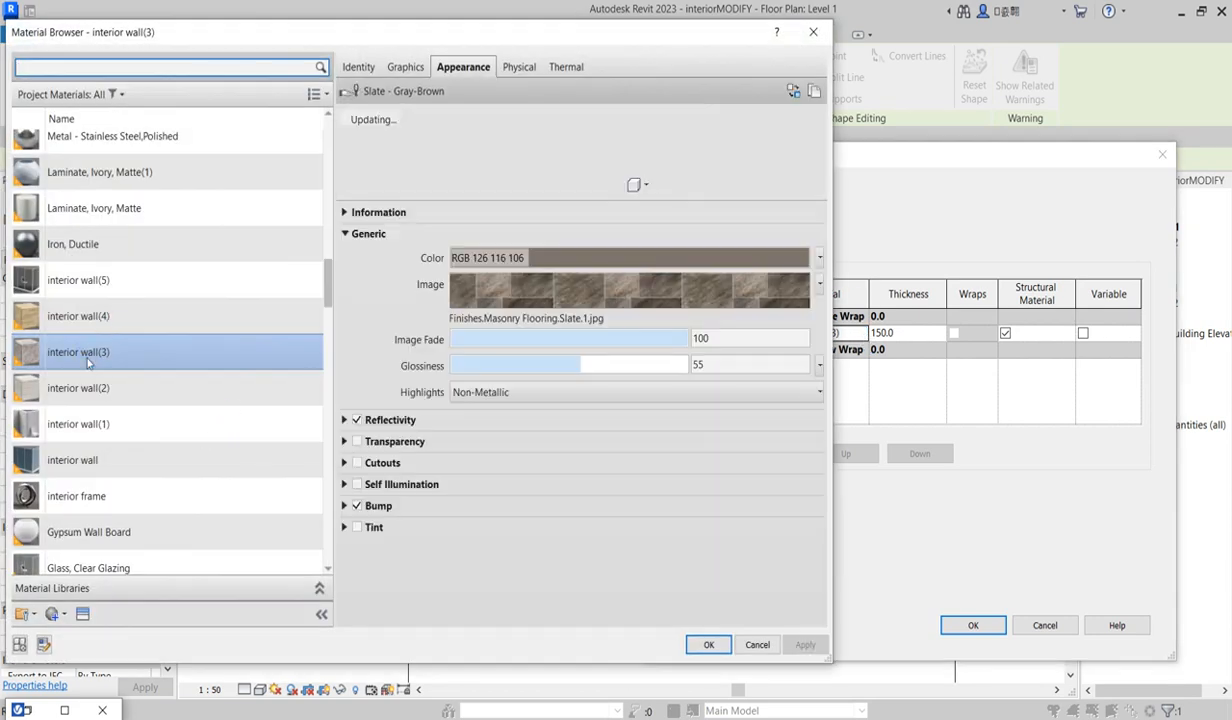
right_click(88, 359)
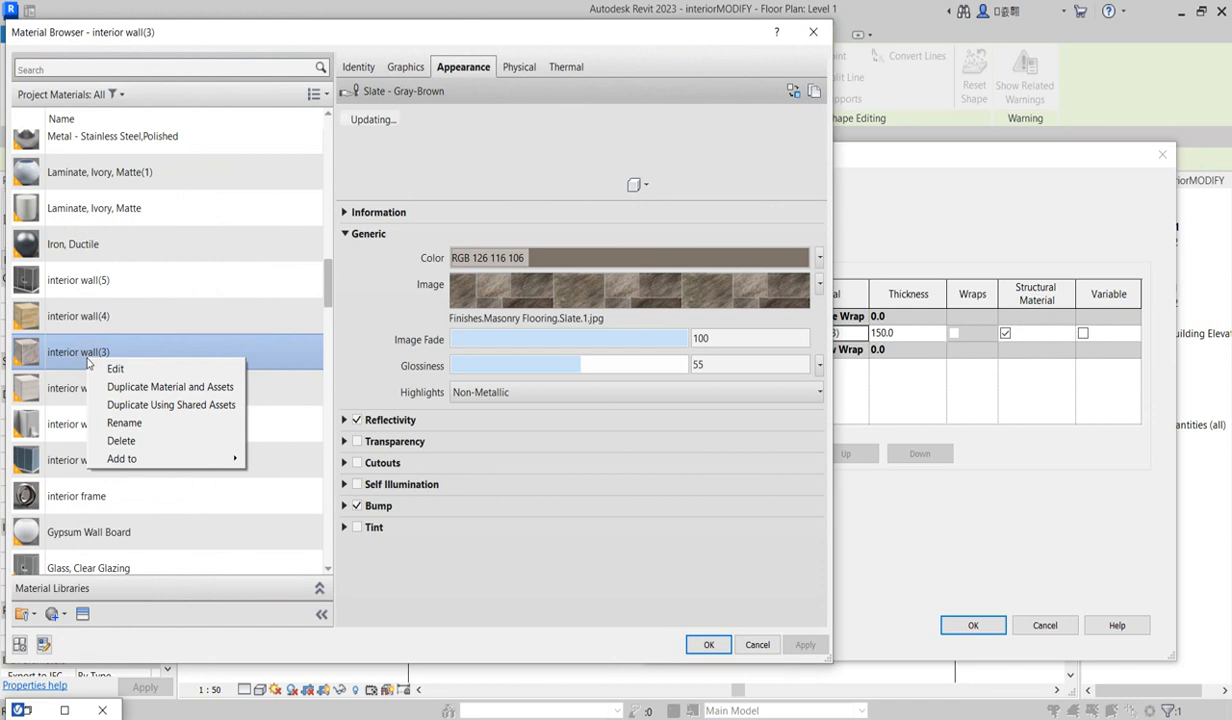
left_click(170, 386)
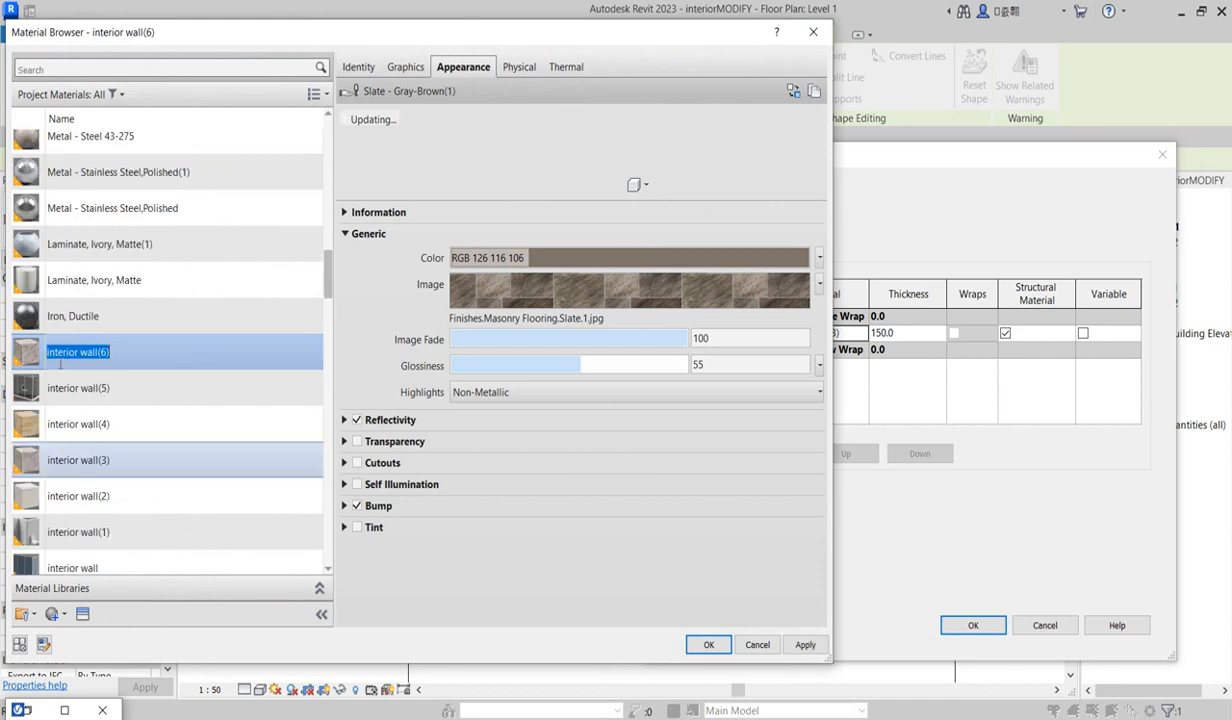
left_click(122, 360)
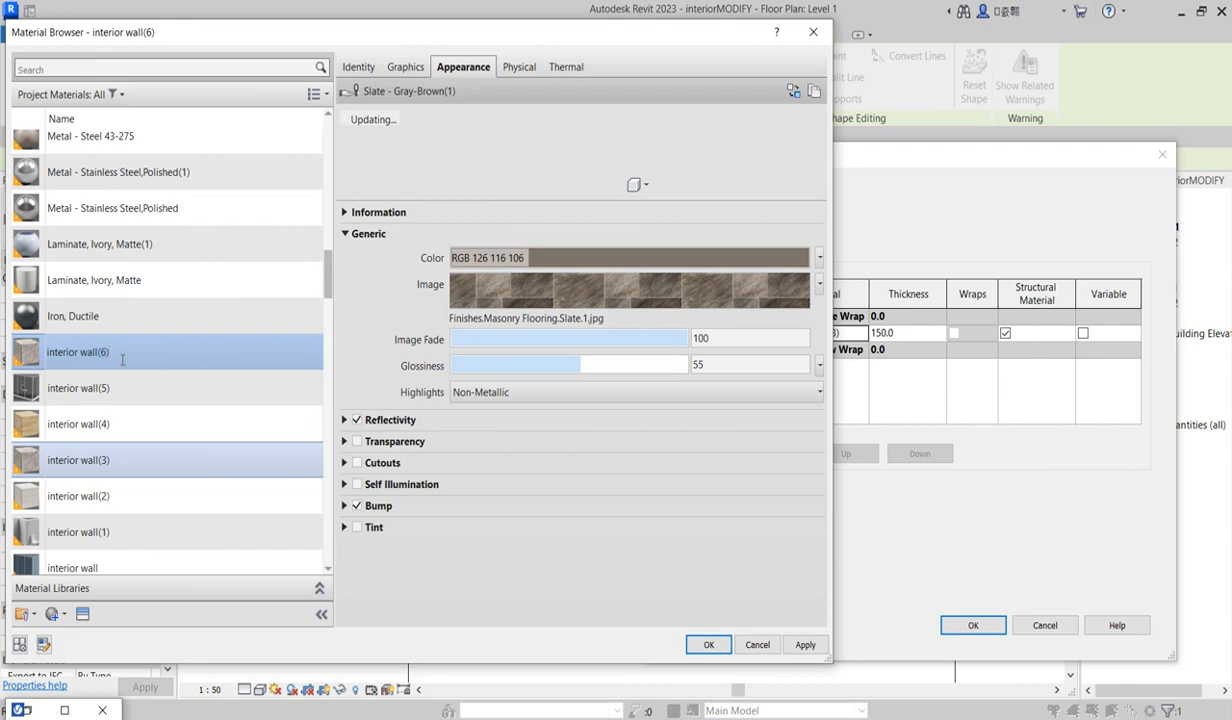
key("BackSpace")
key("BackSpace")
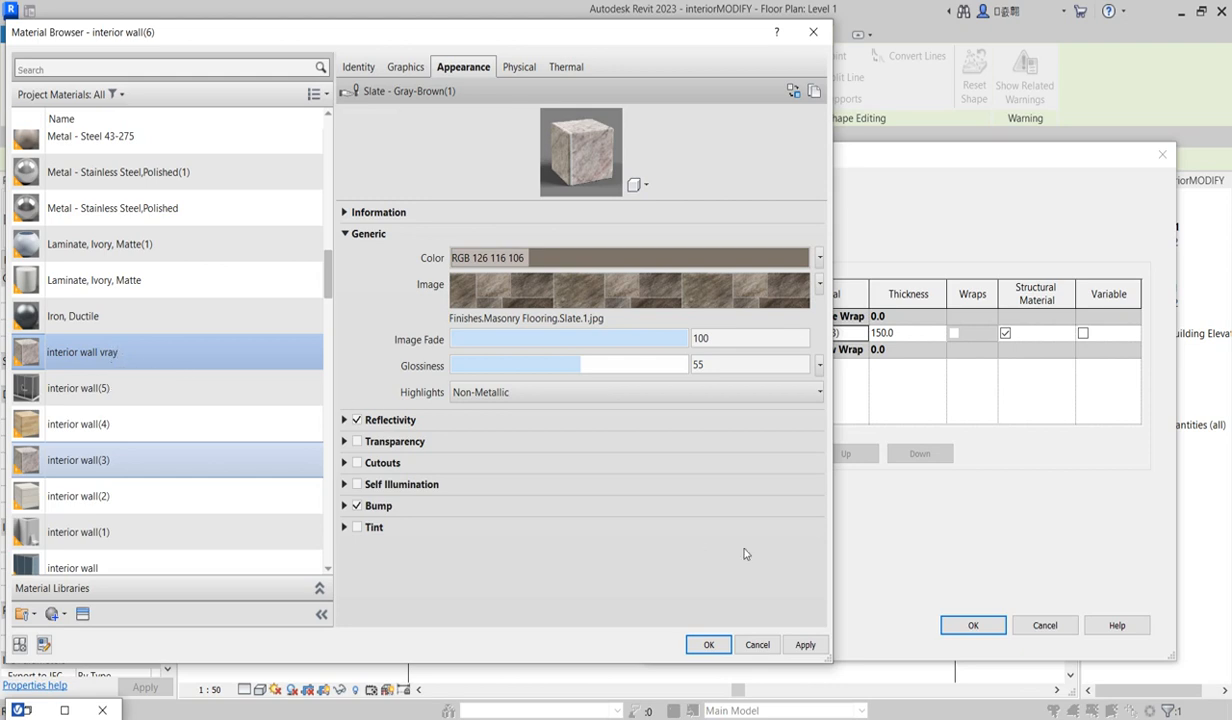
Assign the interior wall vray material to the rug floor's structural layer and confirm the structure and type changes
left_click(709, 644)
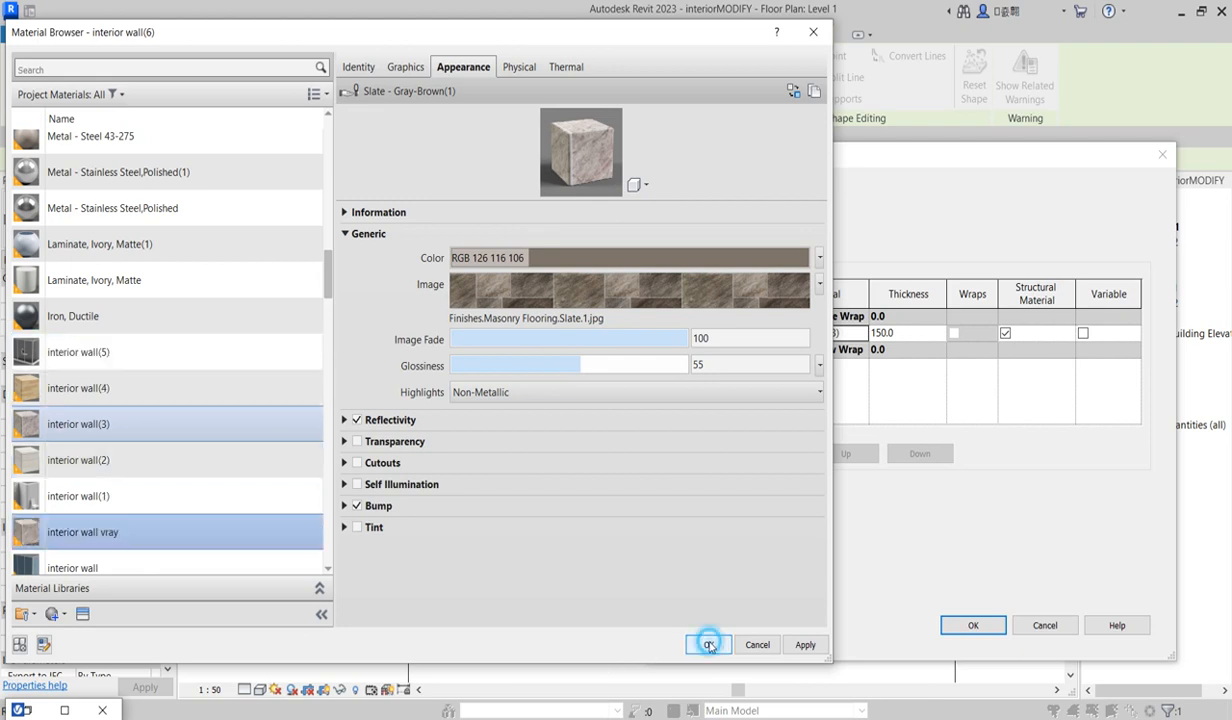
left_click(70, 535)
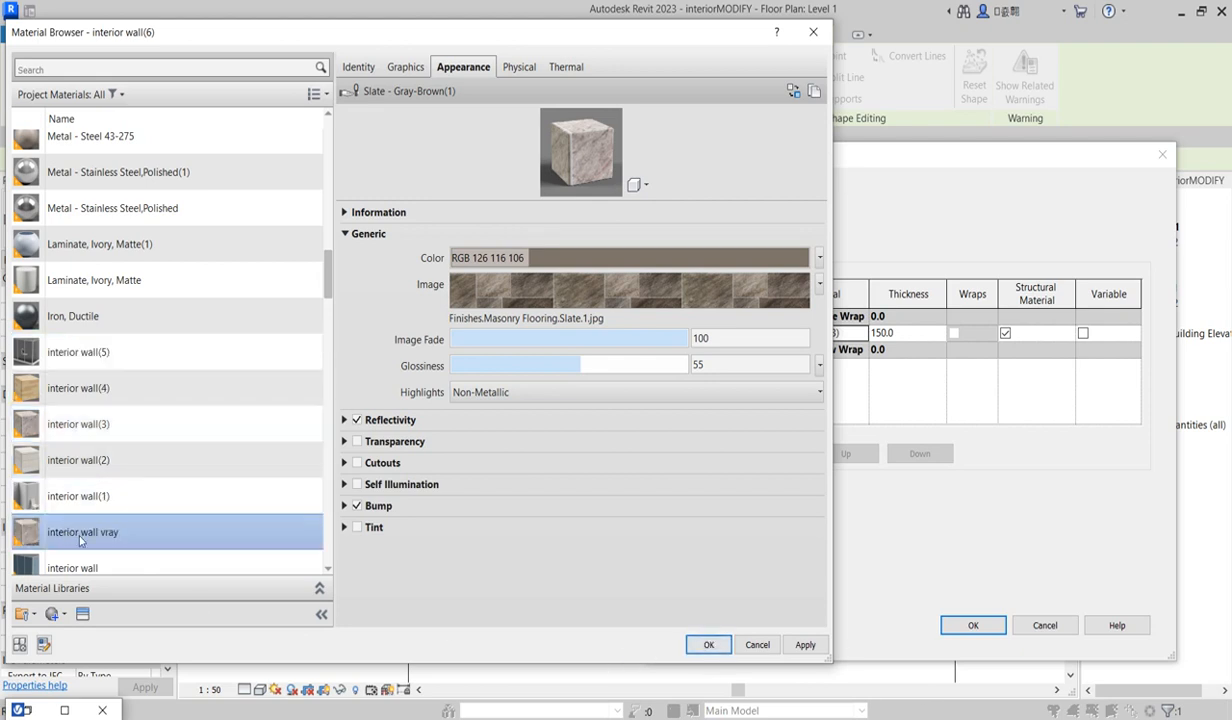
left_click(707, 644)
left_click(998, 626)
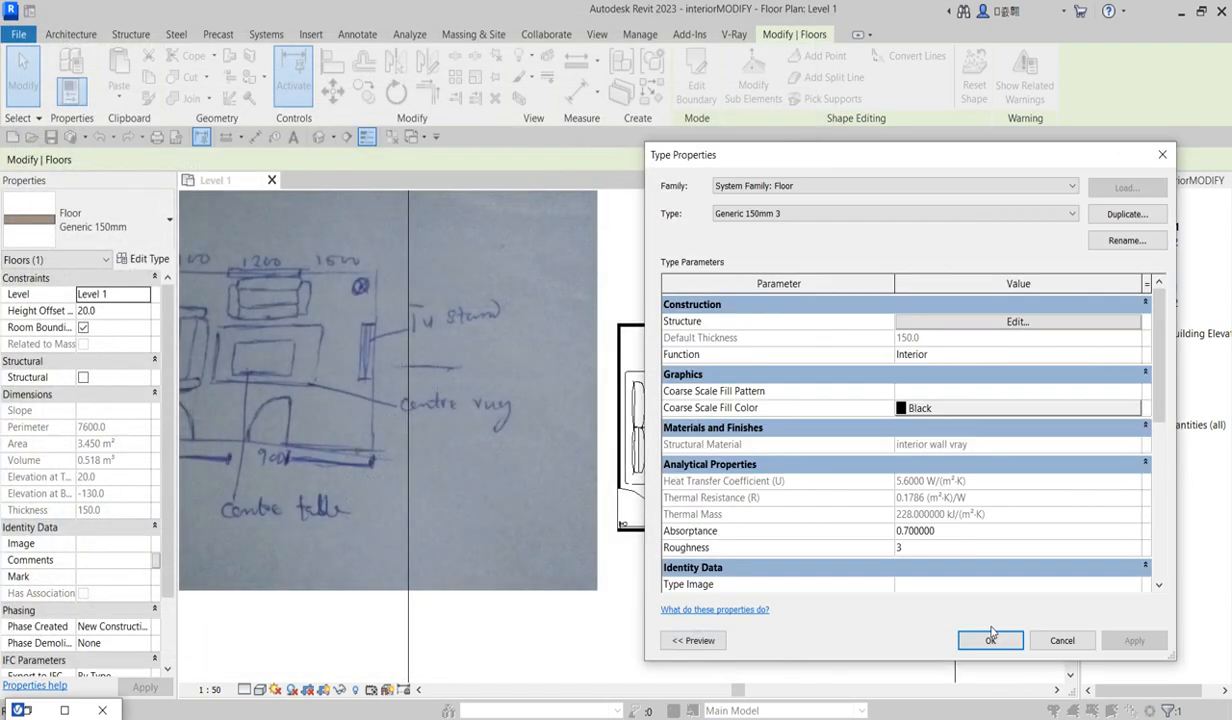
left_click(995, 709)
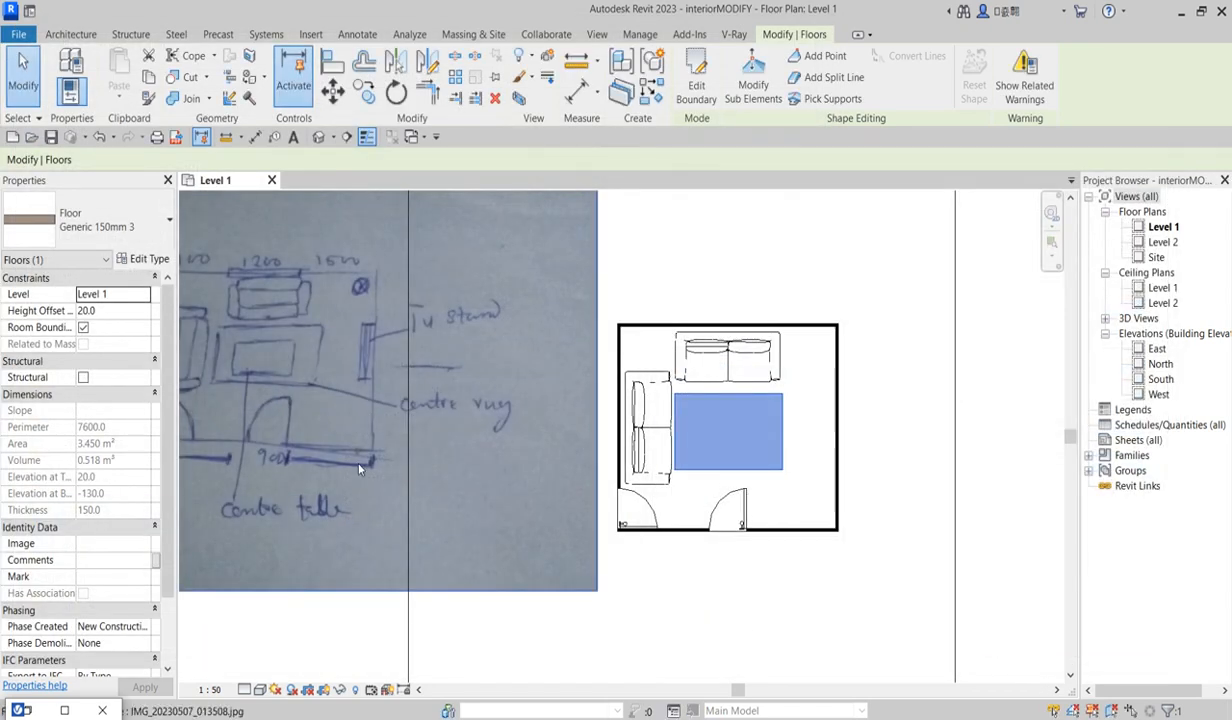
Restore the V-Ray Asset Editor and open the V-Ray Appearance Manager beside its scene materials list
left_click(64, 710)
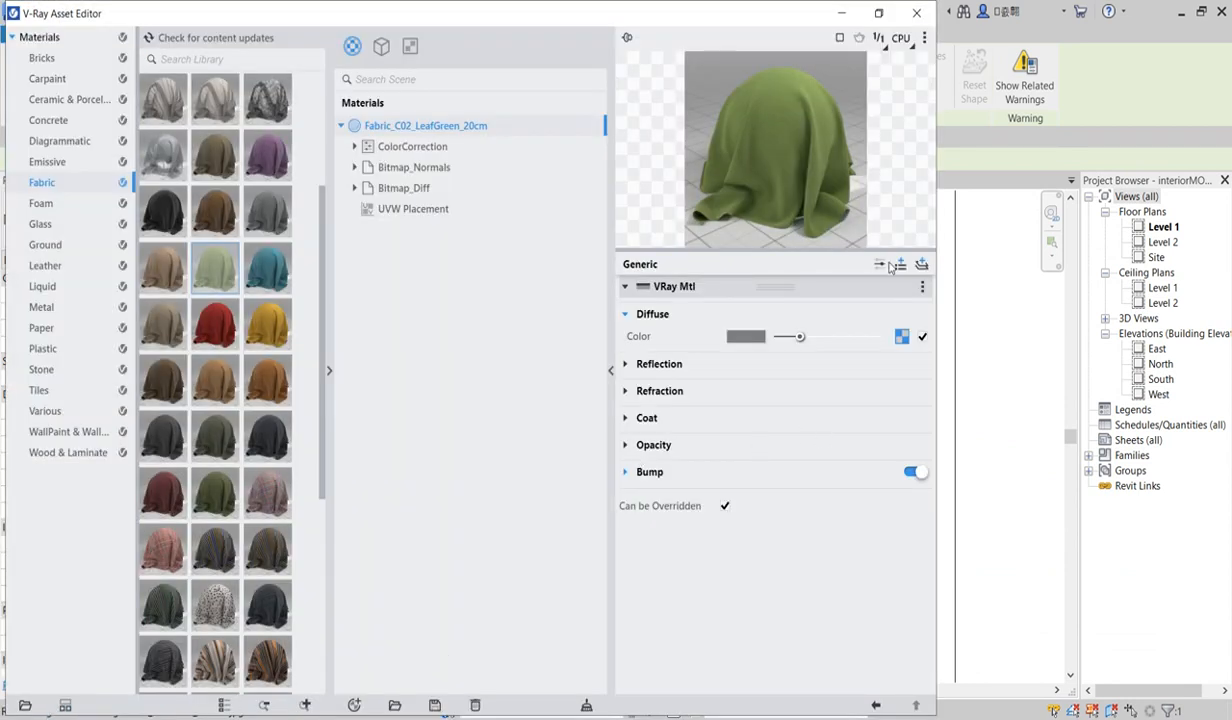
left_click_drag(725, 14, 683, 197)
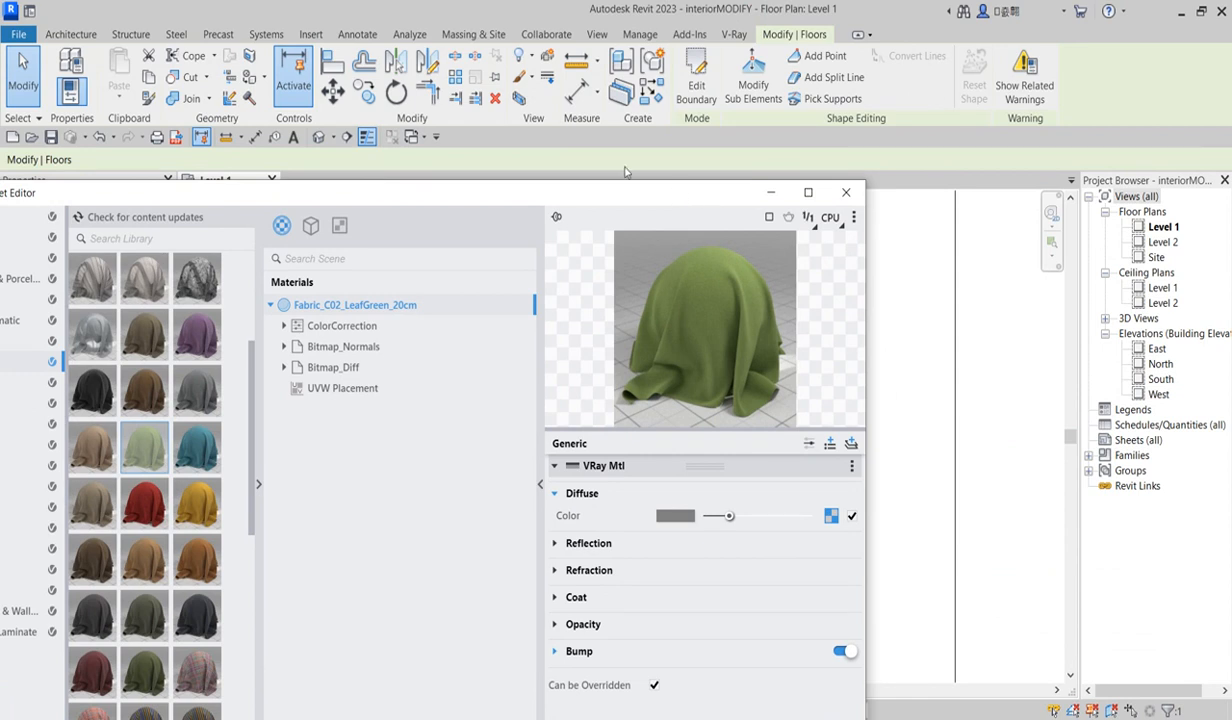
left_click(731, 35)
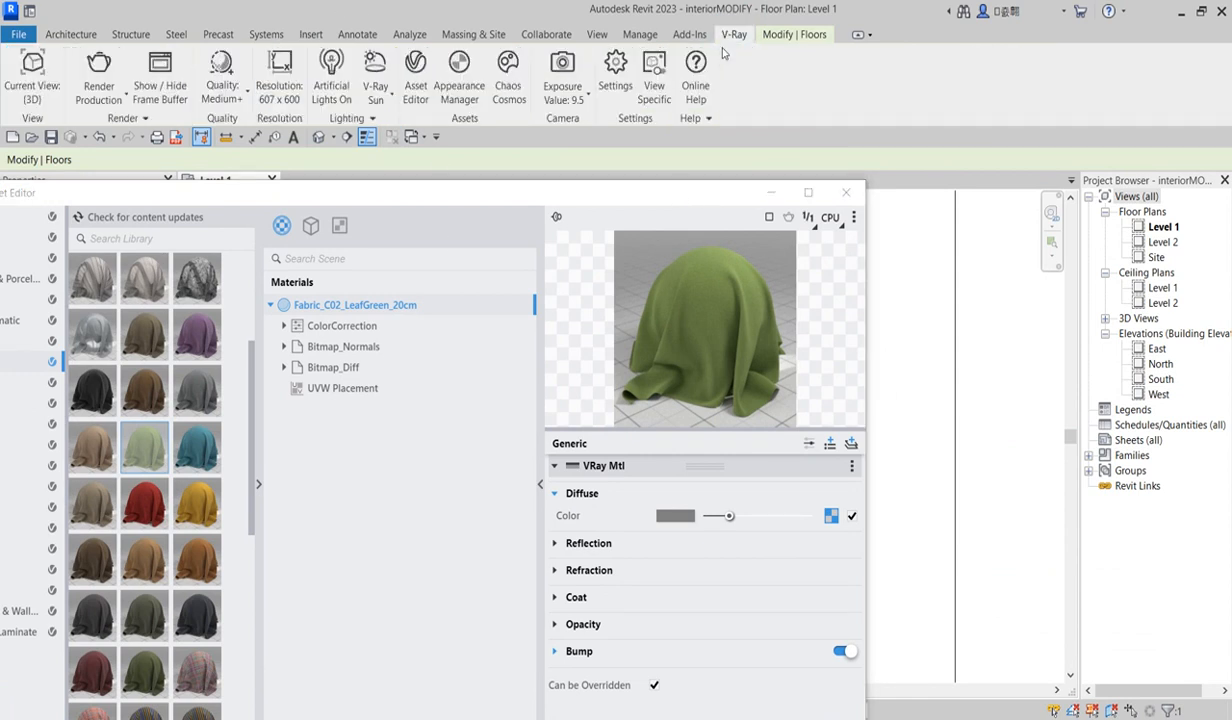
left_click(460, 82)
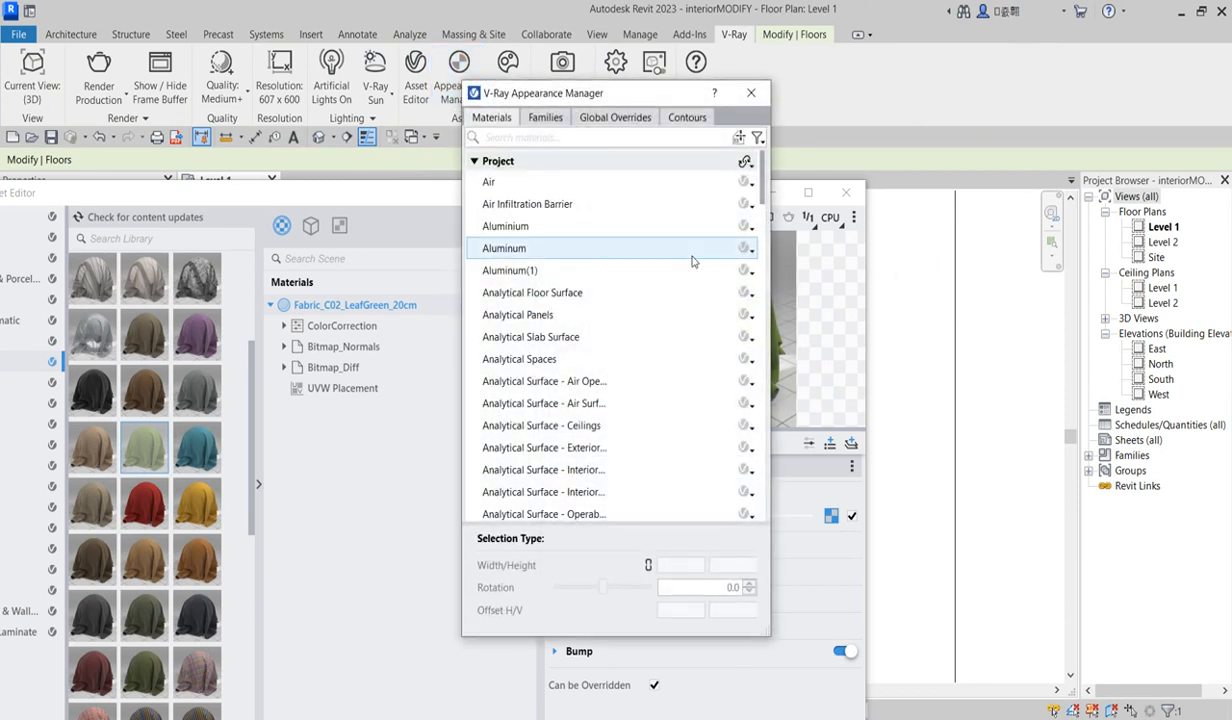
left_click_drag(650, 97, 830, 81)
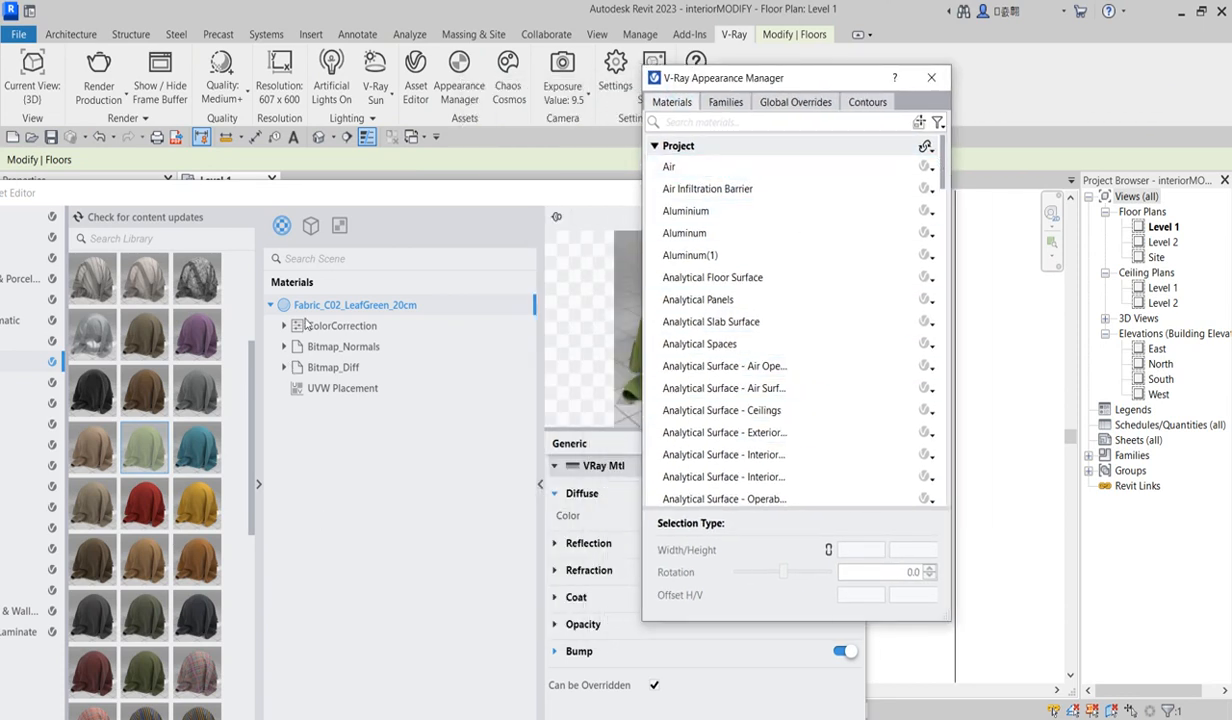
Try to link the project material interior wall vray to the V-Ray material Fabric_C02_LeafGreen_20cm
scroll(710, 455, "down", 6)
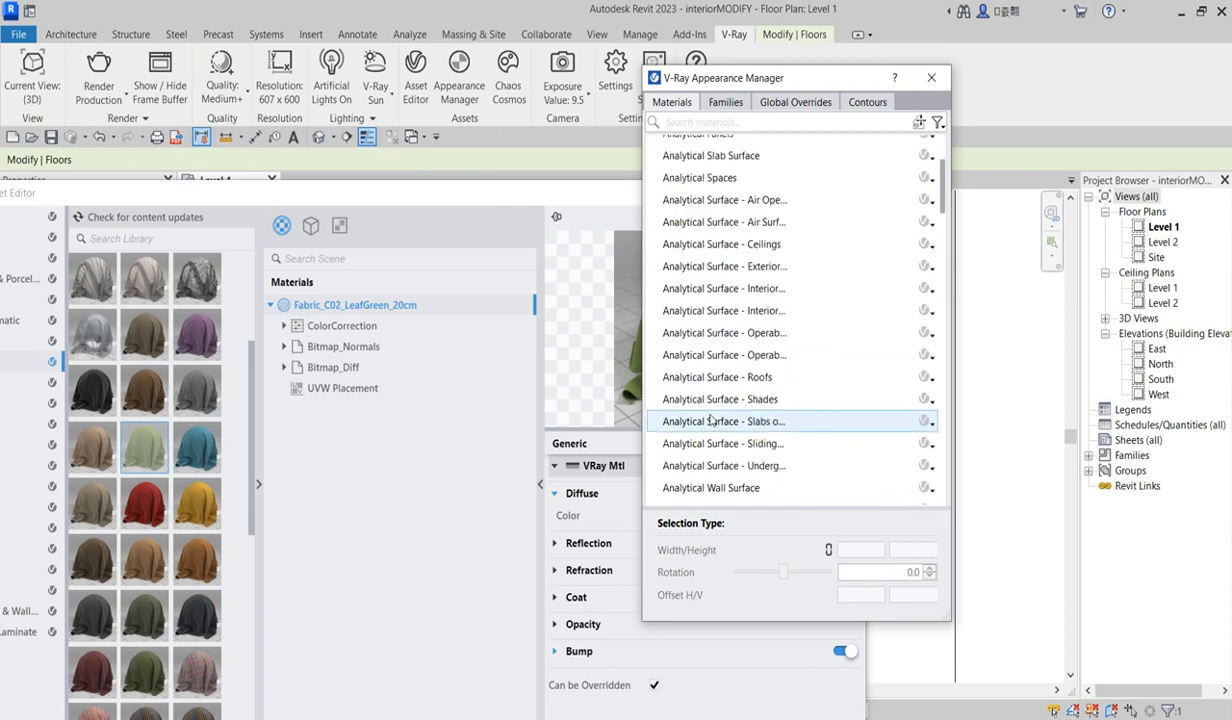
scroll(710, 455, "down", 10)
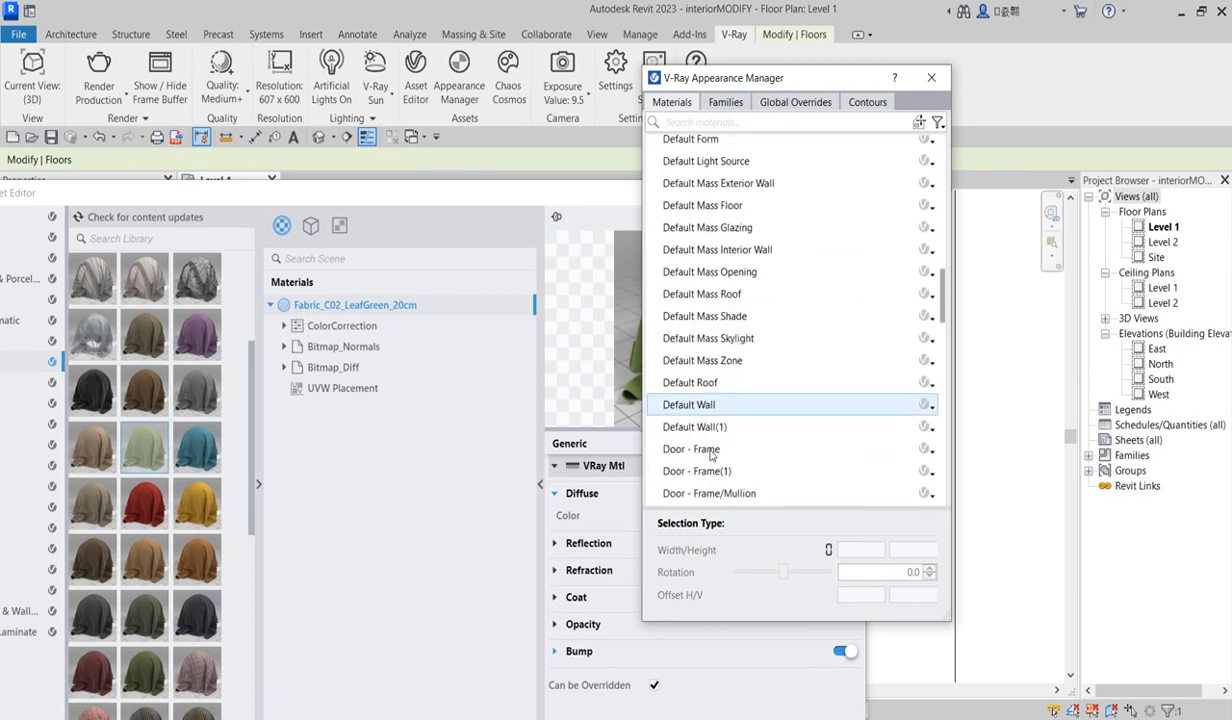
scroll(710, 455, "down", 5)
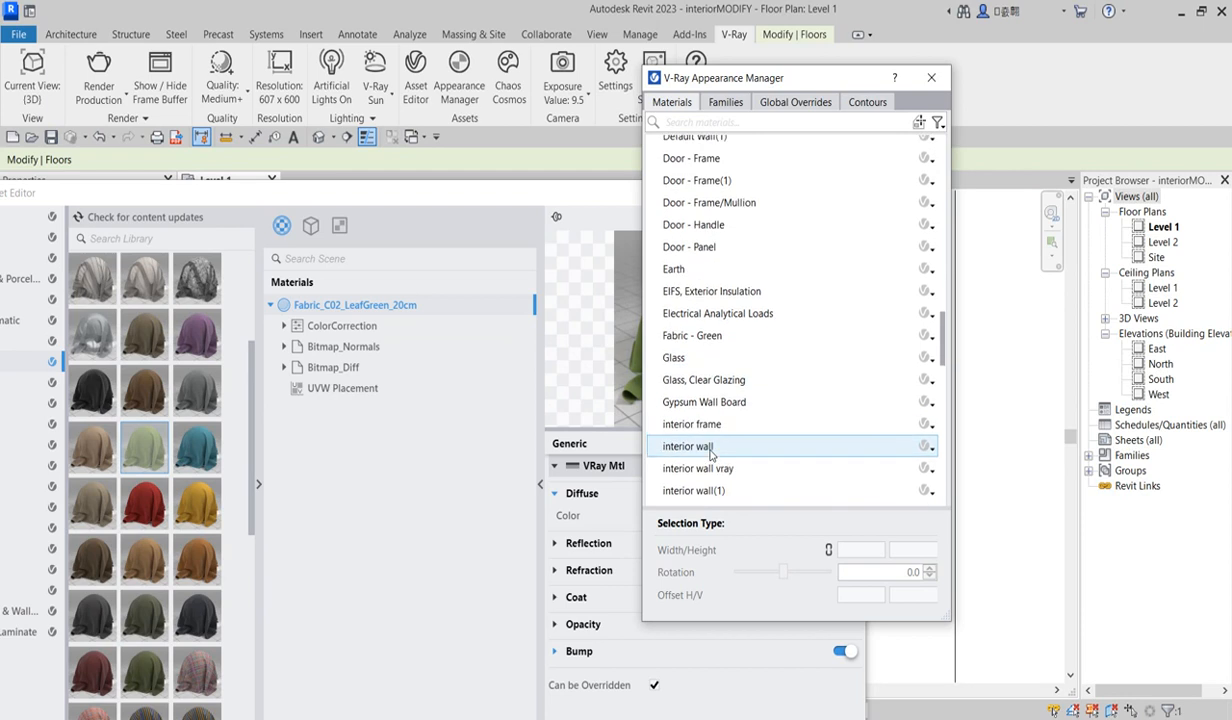
scroll(743, 468, "down", 3)
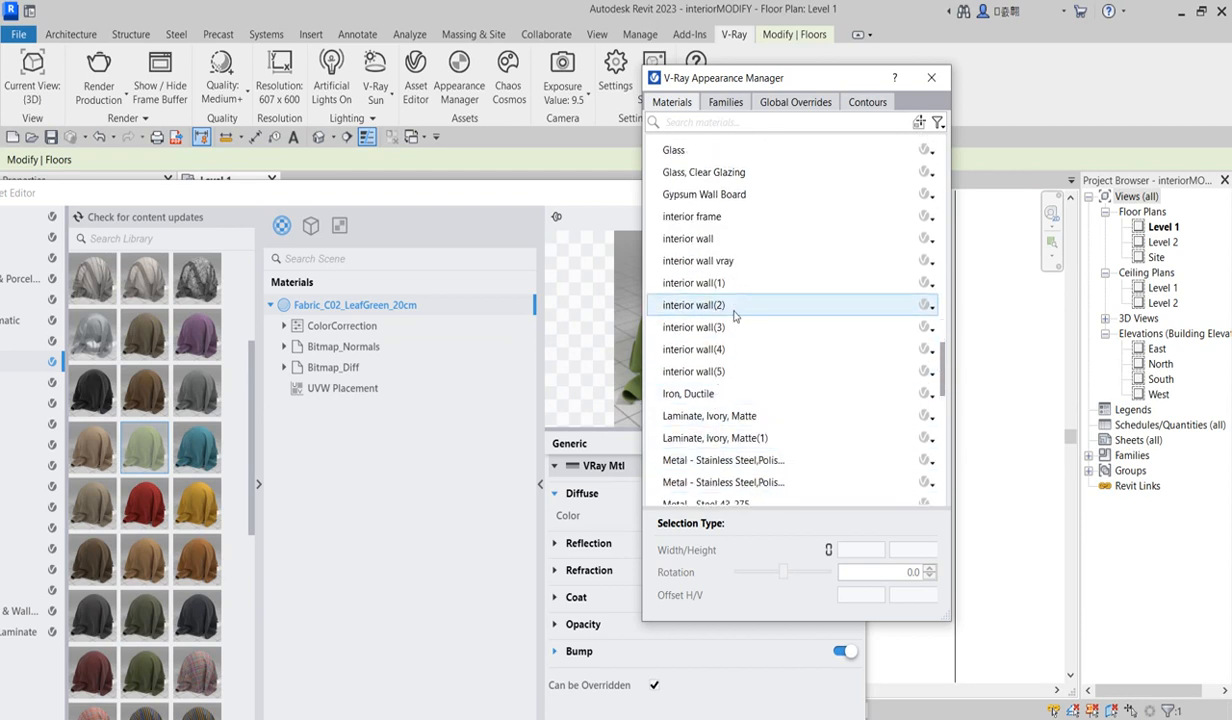
left_click(708, 262)
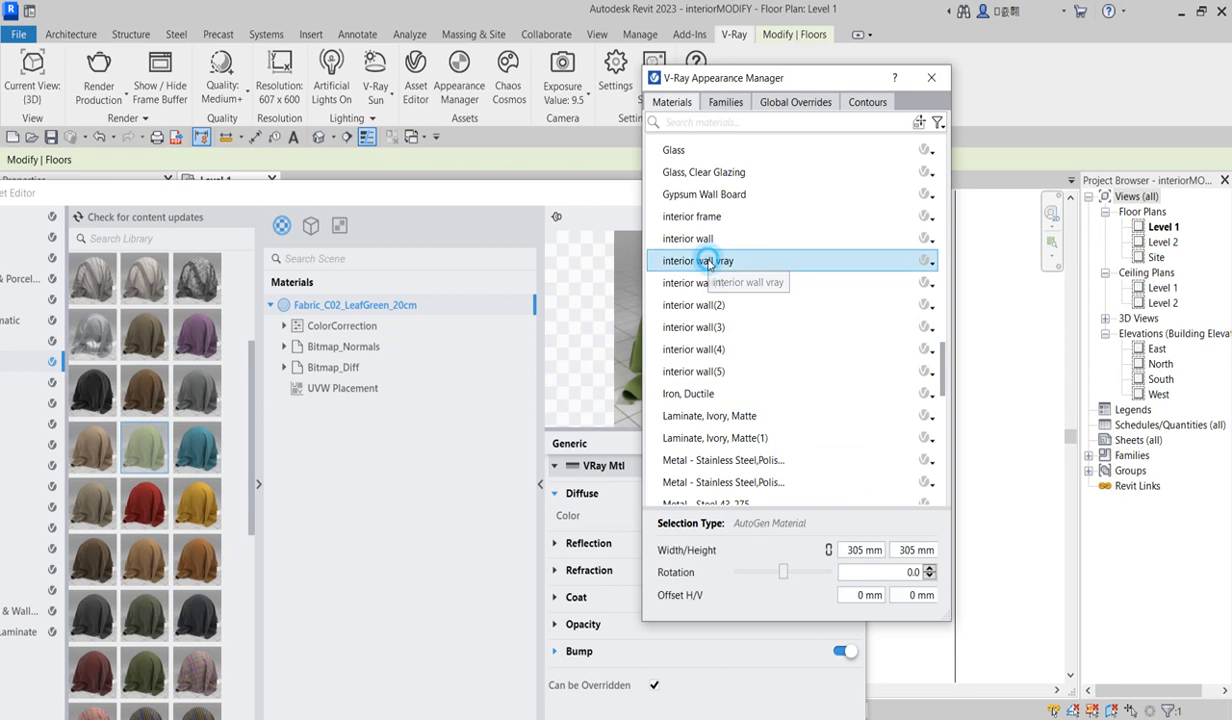
left_click(931, 264)
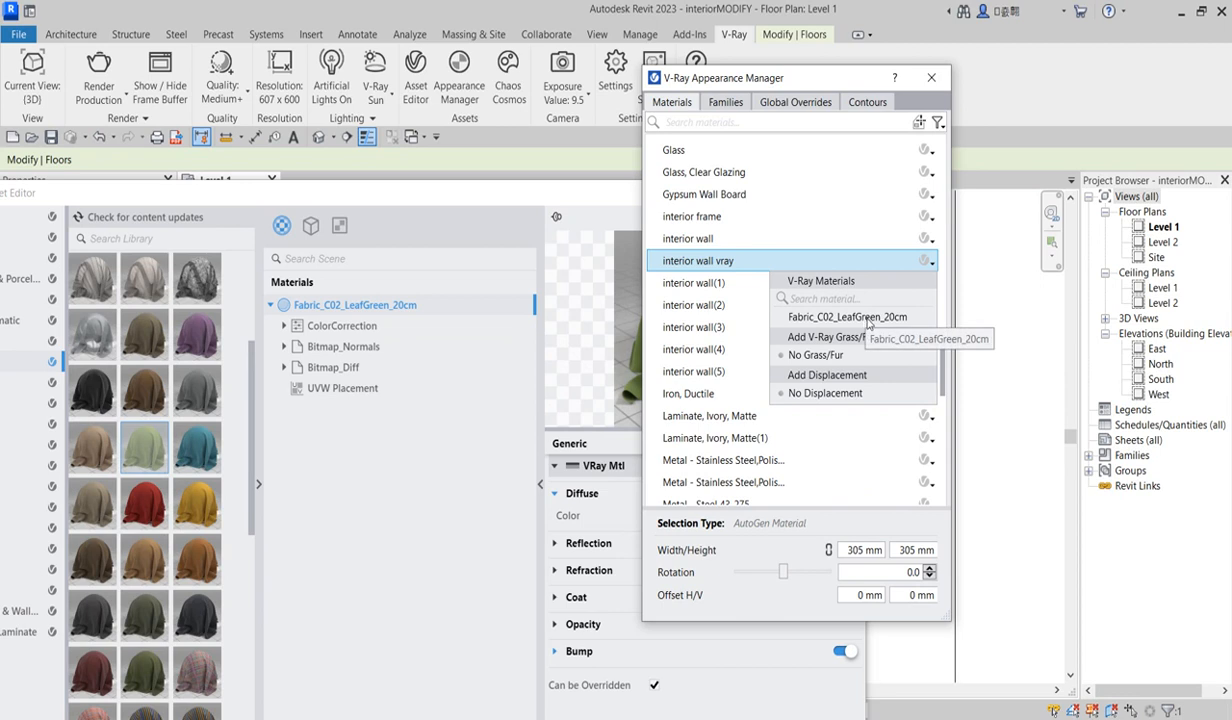
left_click(848, 318)
Uncover the Level 1 plan by minimising the V-Ray Asset Editor, and set the view's visual style to Realistic
left_click_drag(866, 83, 383, 214)
left_click_drag(750, 197, 374, 209)
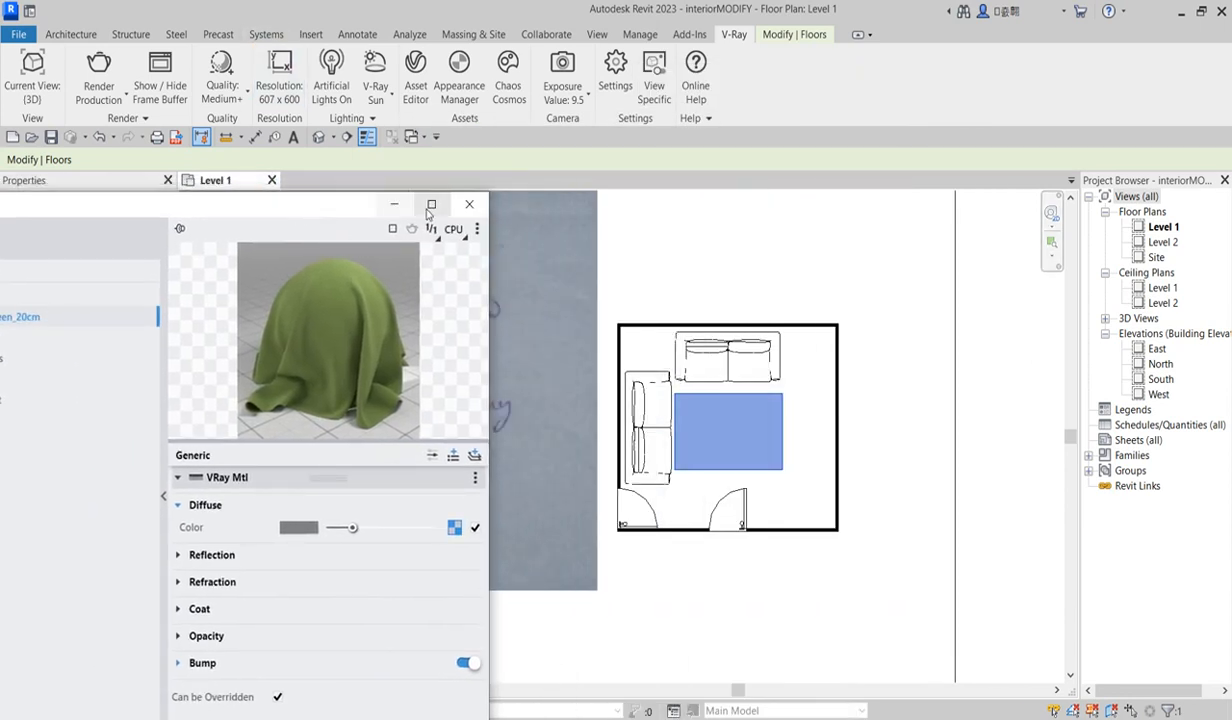
left_click(392, 204)
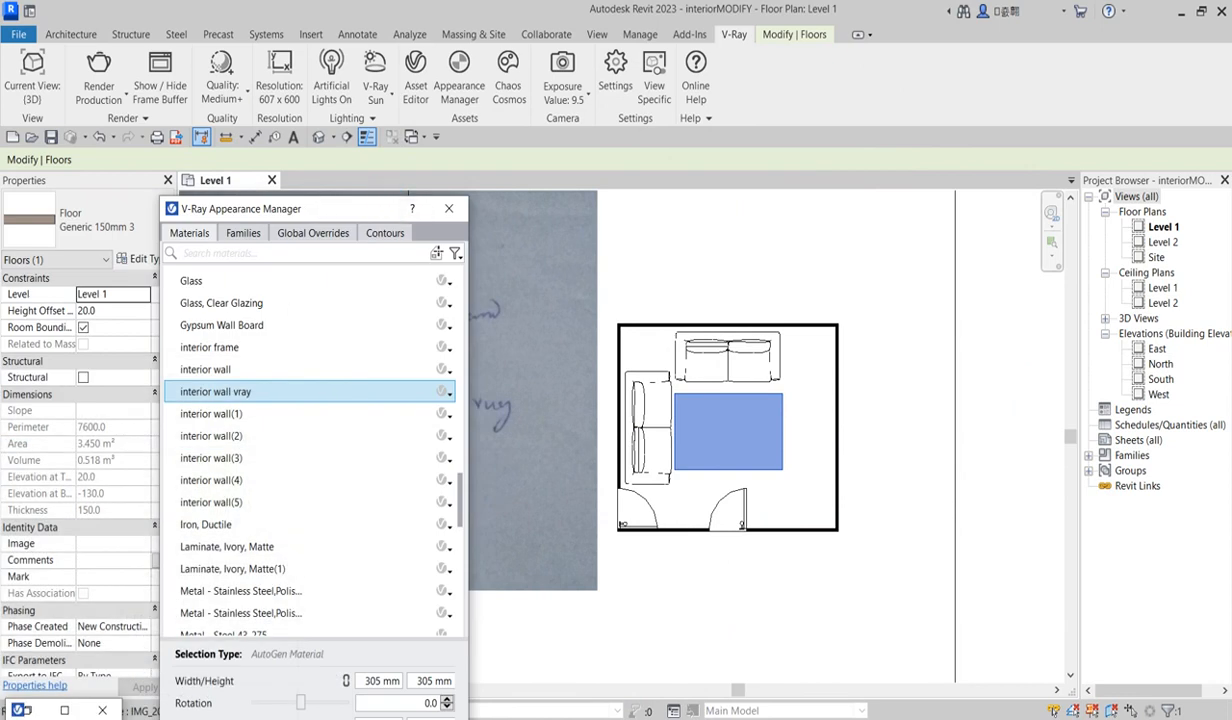
mouse_move(324, 207)
left_mouse_down()
mouse_move(232, 204)
mouse_move(105, 139)
left_mouse_up()
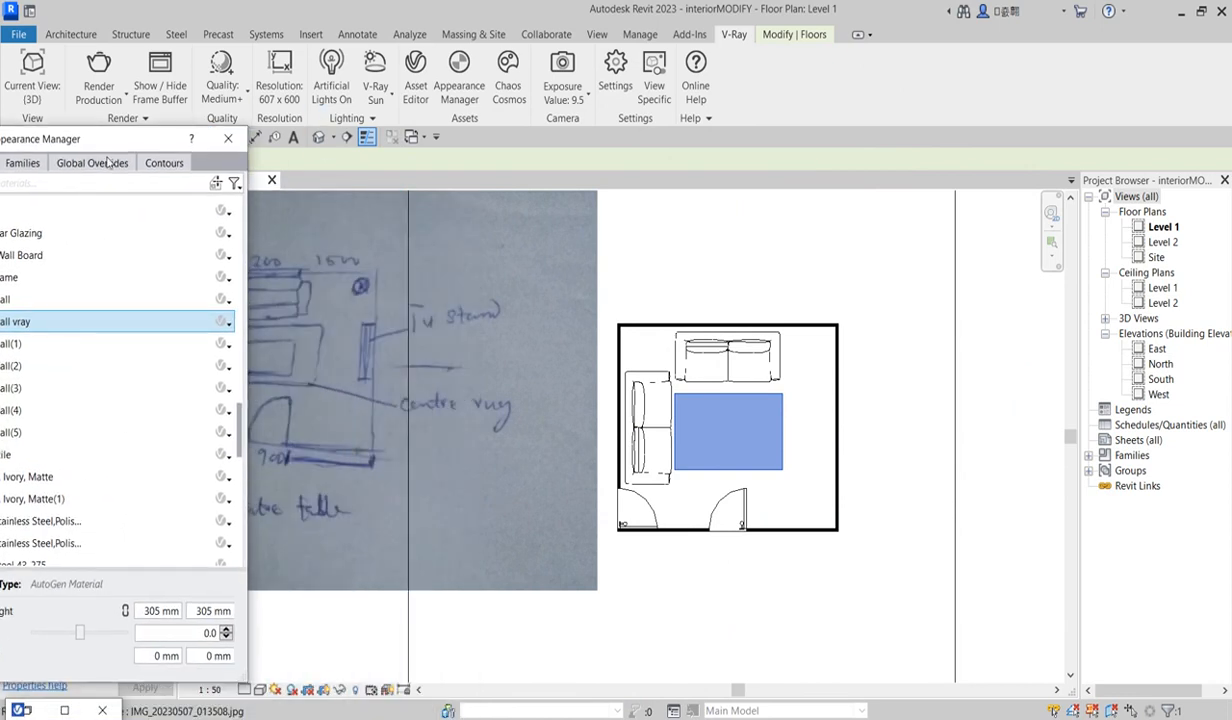
left_click(258, 690)
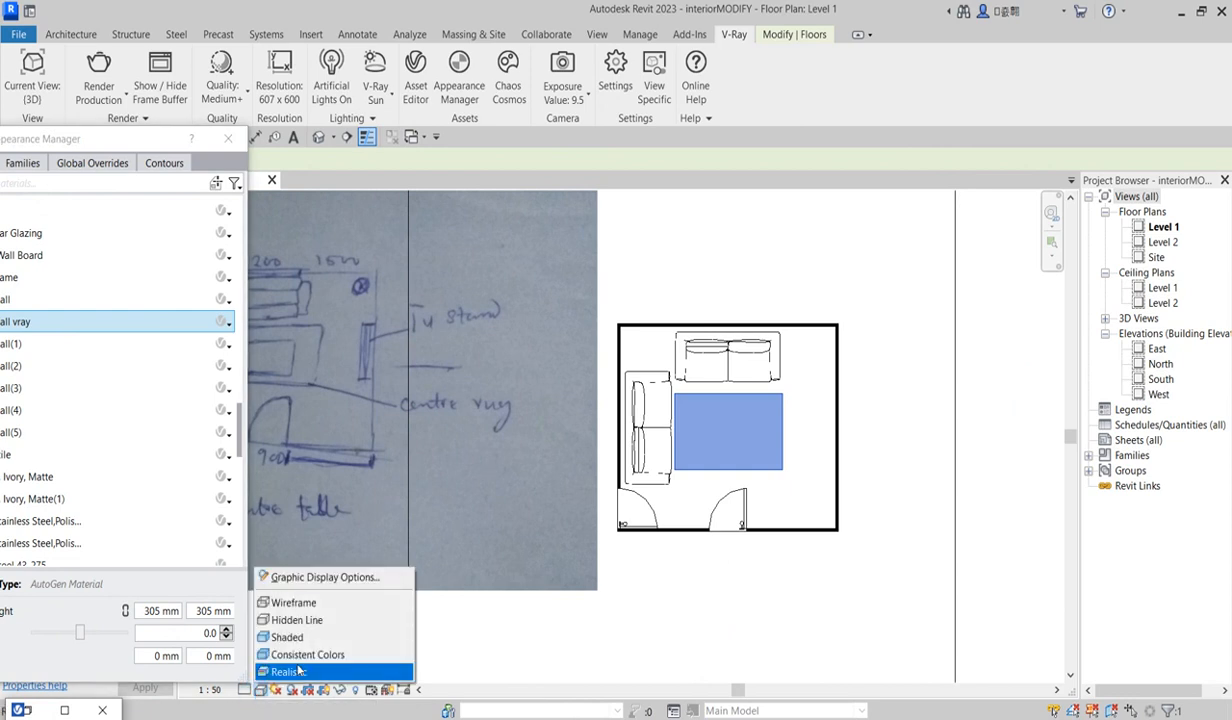
left_click(286, 672)
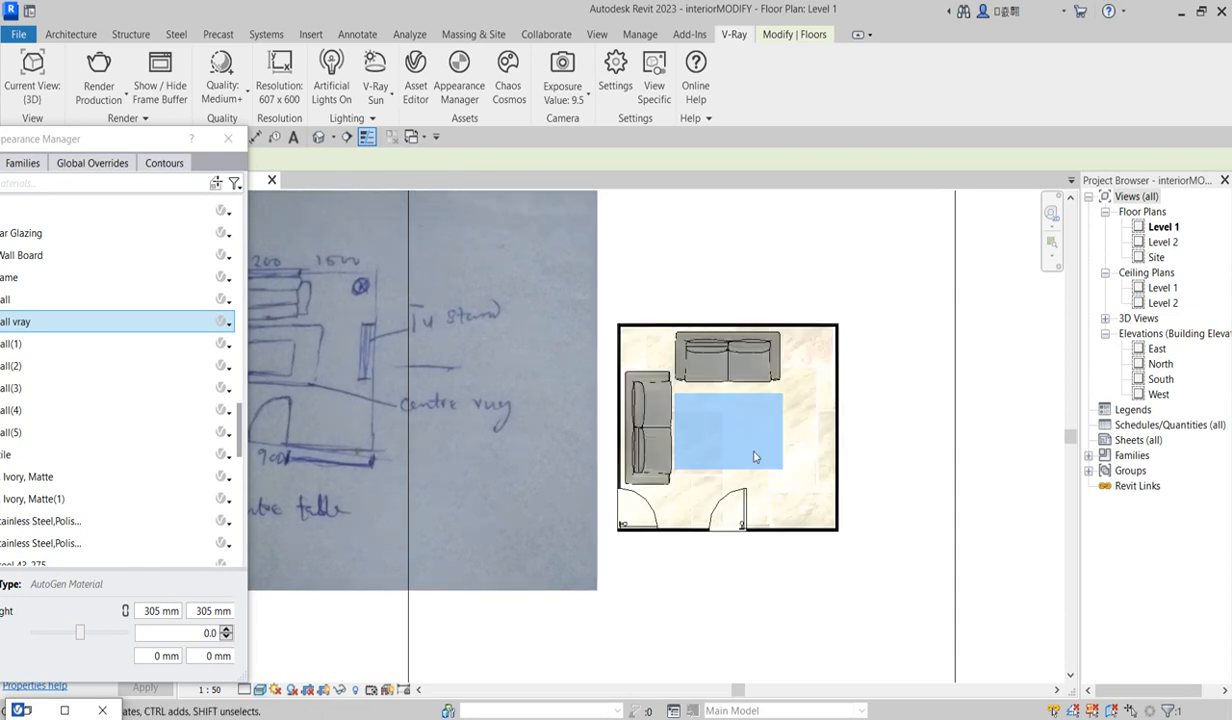
Examine the rug floor's surface in the realistic plan and reselect the rug
left_click(898, 421)
scroll(754, 440, "up", 3)
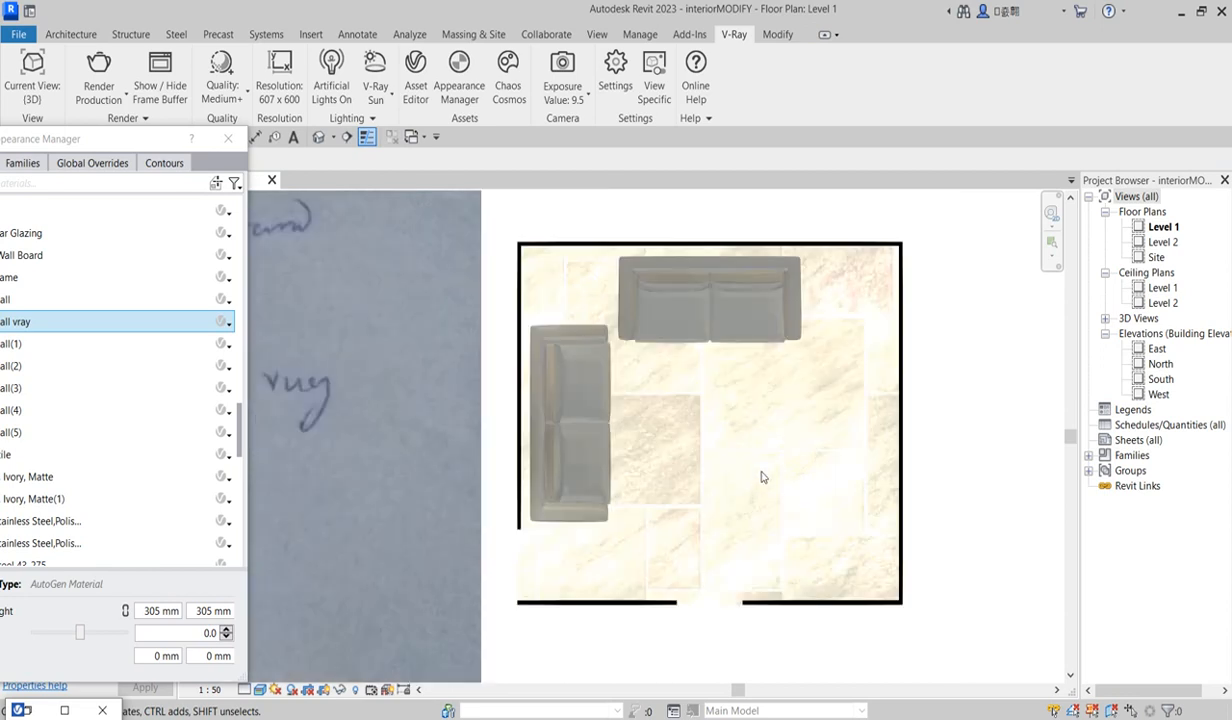
left_click(799, 497)
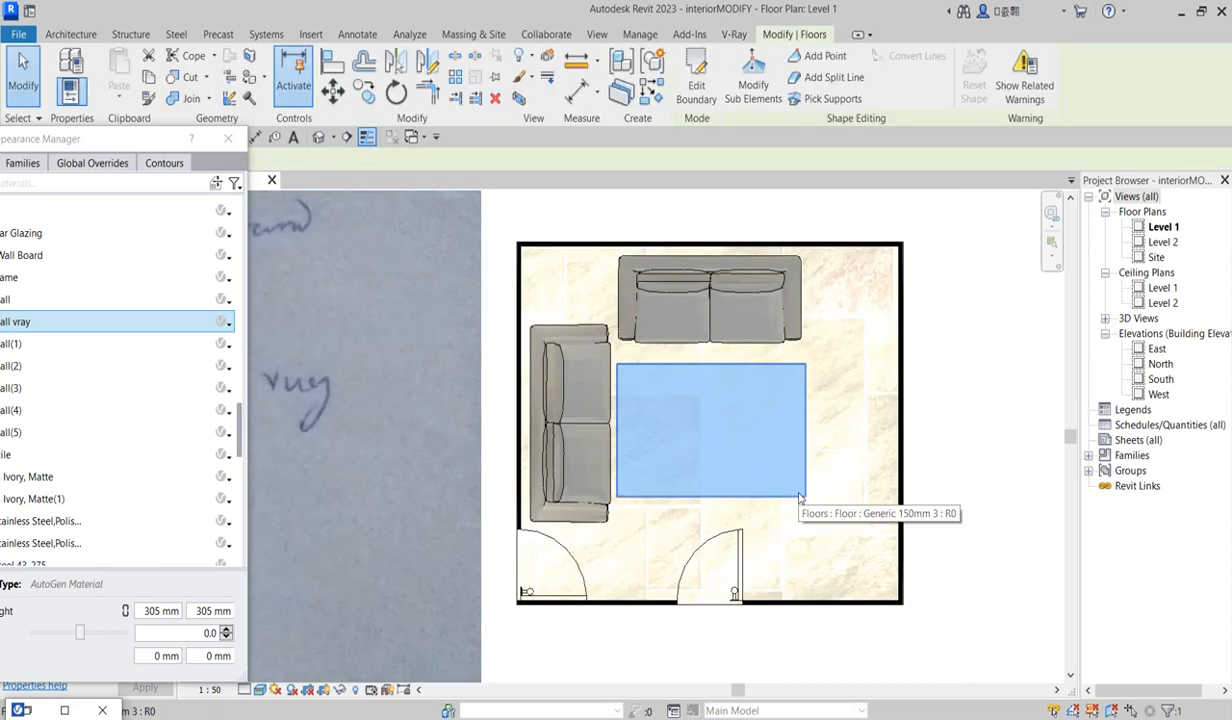
scroll(799, 497, "down", 5)
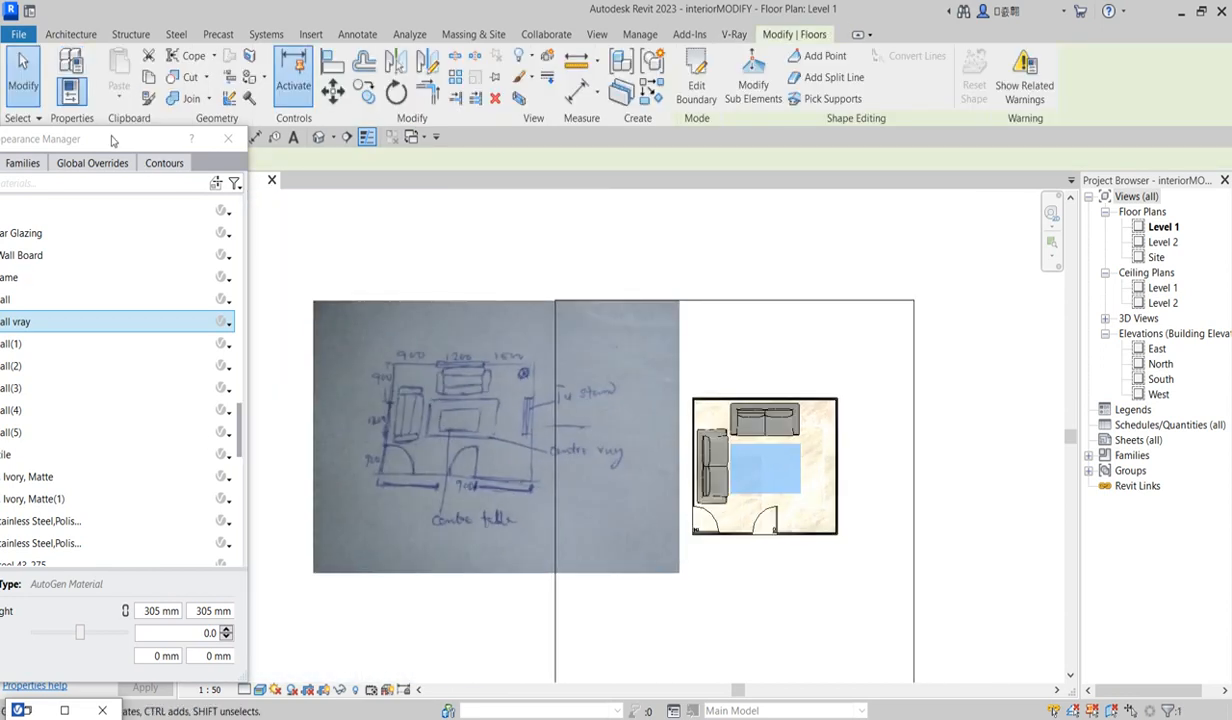
Arrange the Appearance Manager beside the restored Asset Editor and assign Fabric_C02_LeafGreen_20cm to the interior wall vray material
left_click_drag(113, 141, 264, 143)
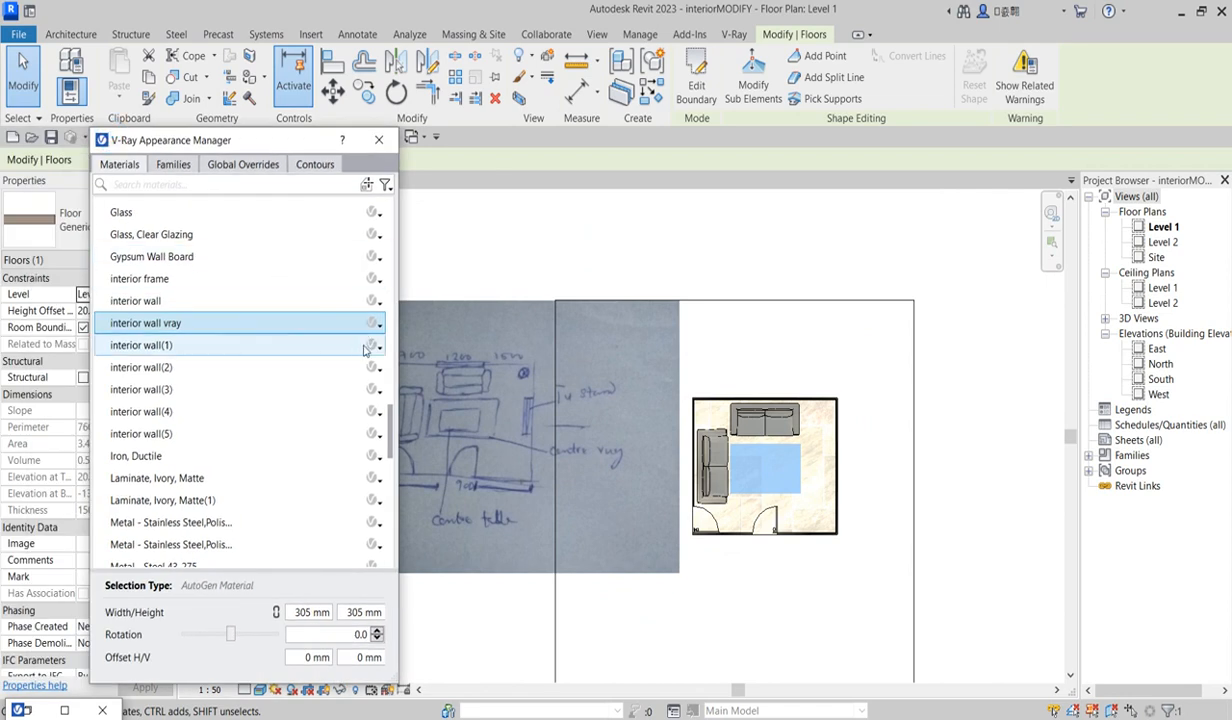
left_click(63, 709)
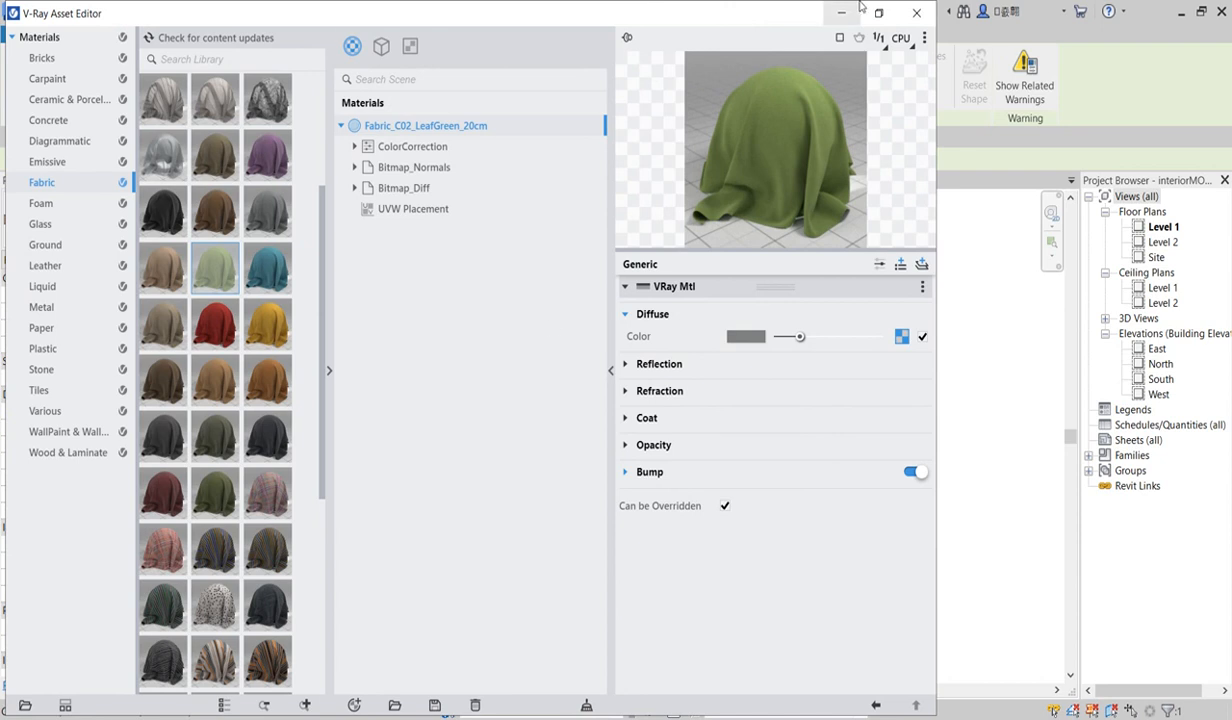
left_click_drag(786, 14, 1168, 152)
left_click_drag(317, 148, 186, 109)
right_click(247, 286)
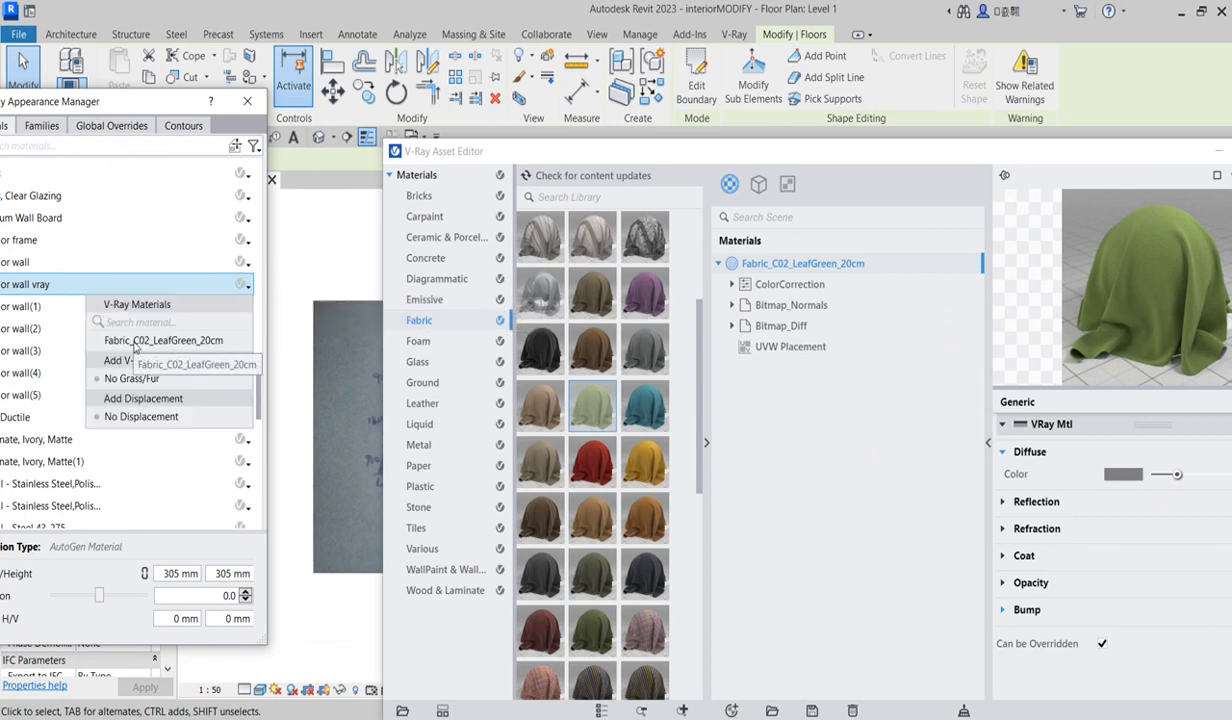
left_click(136, 341)
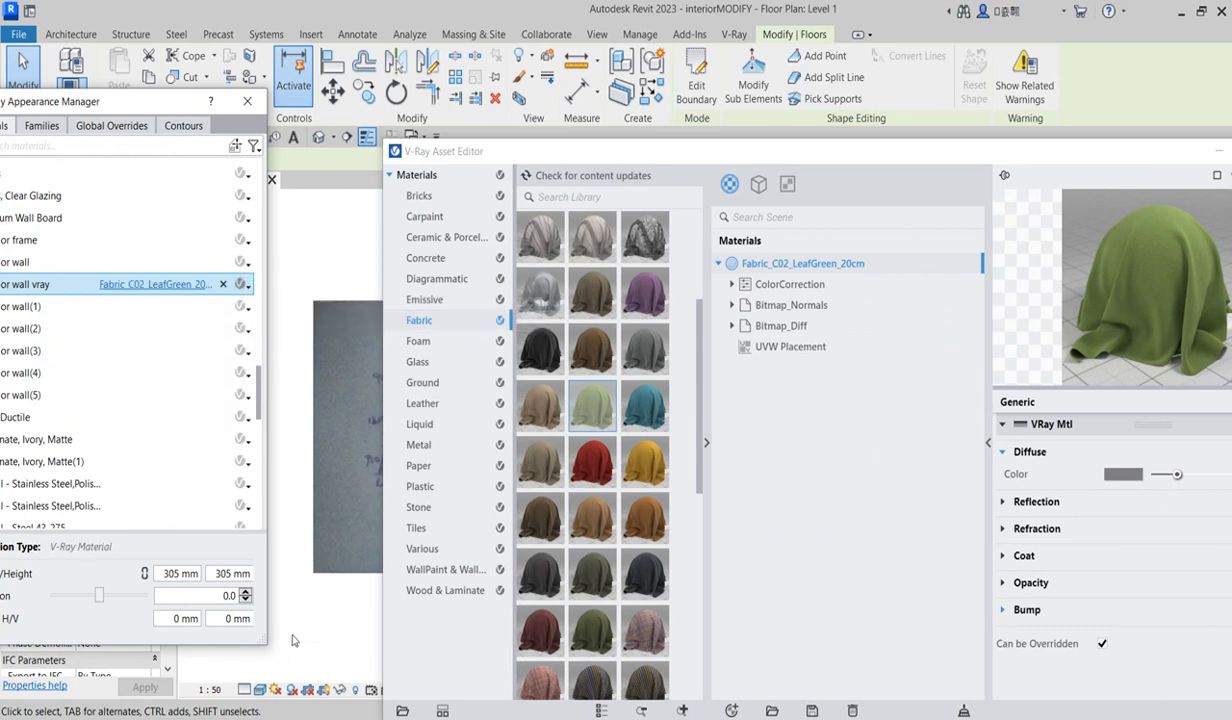
Deselect the rug floor and minimise the V-Ray Asset Editor to uncover the furnished plan
left_click(304, 608)
left_click_drag(1004, 157, 315, 288)
left_click(518, 286)
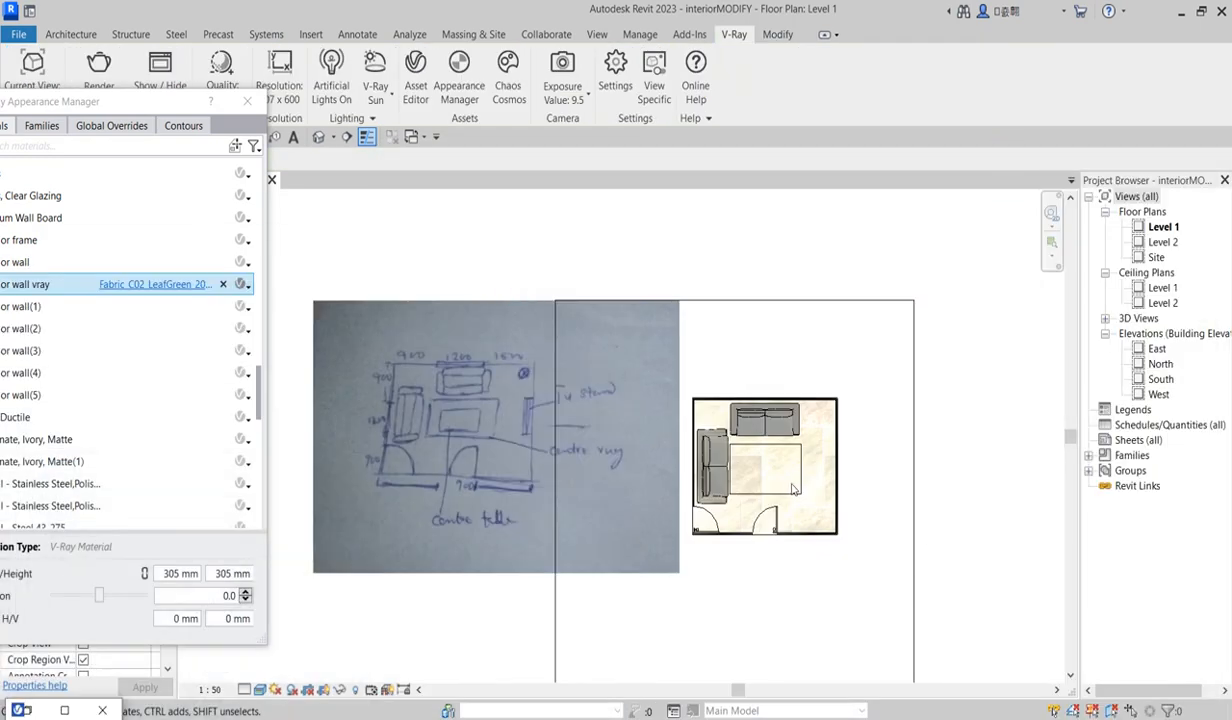
Inspect the rug in the Level 1 plan and move the Appearance Manager down to uncover the V-Ray and view tools
scroll(790, 485, "up", 2)
scroll(800, 499, "up", 4)
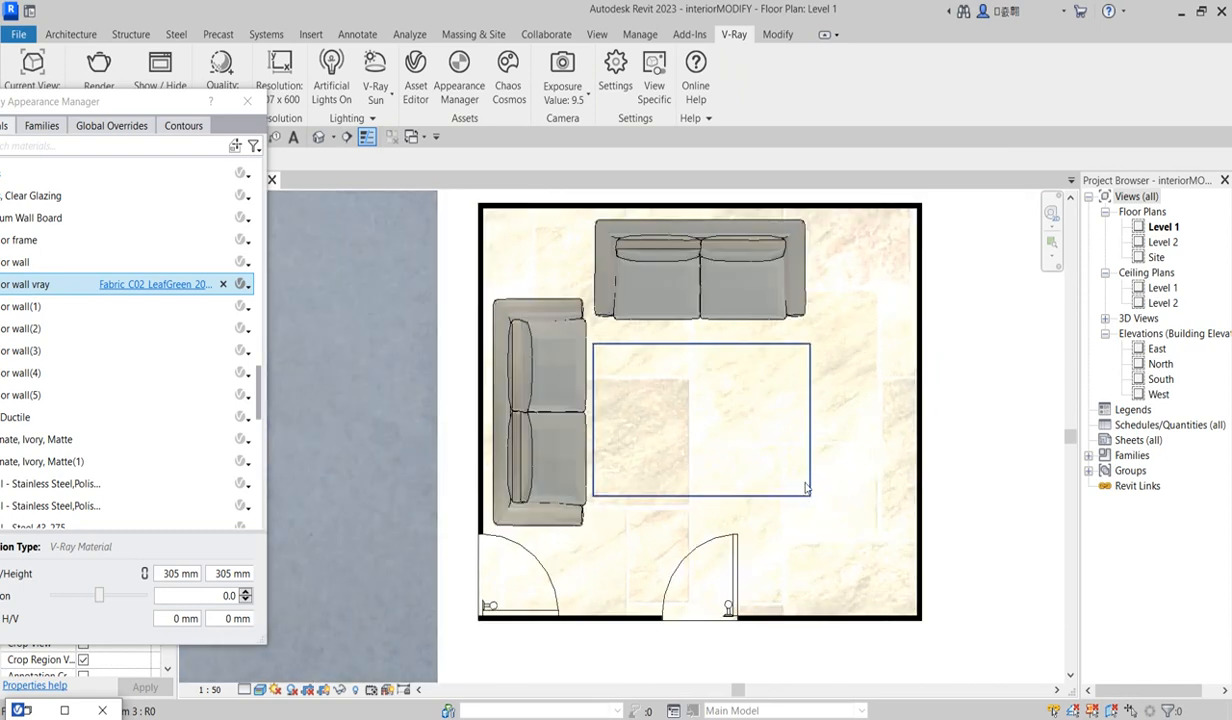
scroll(806, 488, "down", 2)
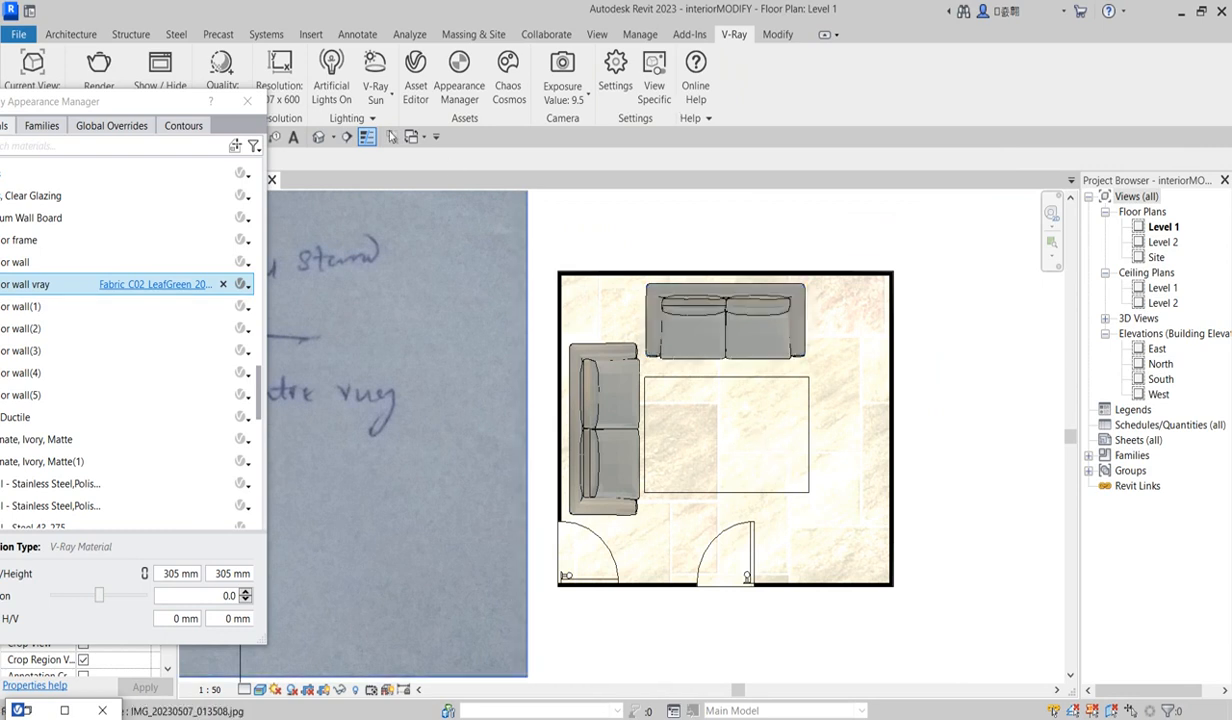
left_click(449, 256)
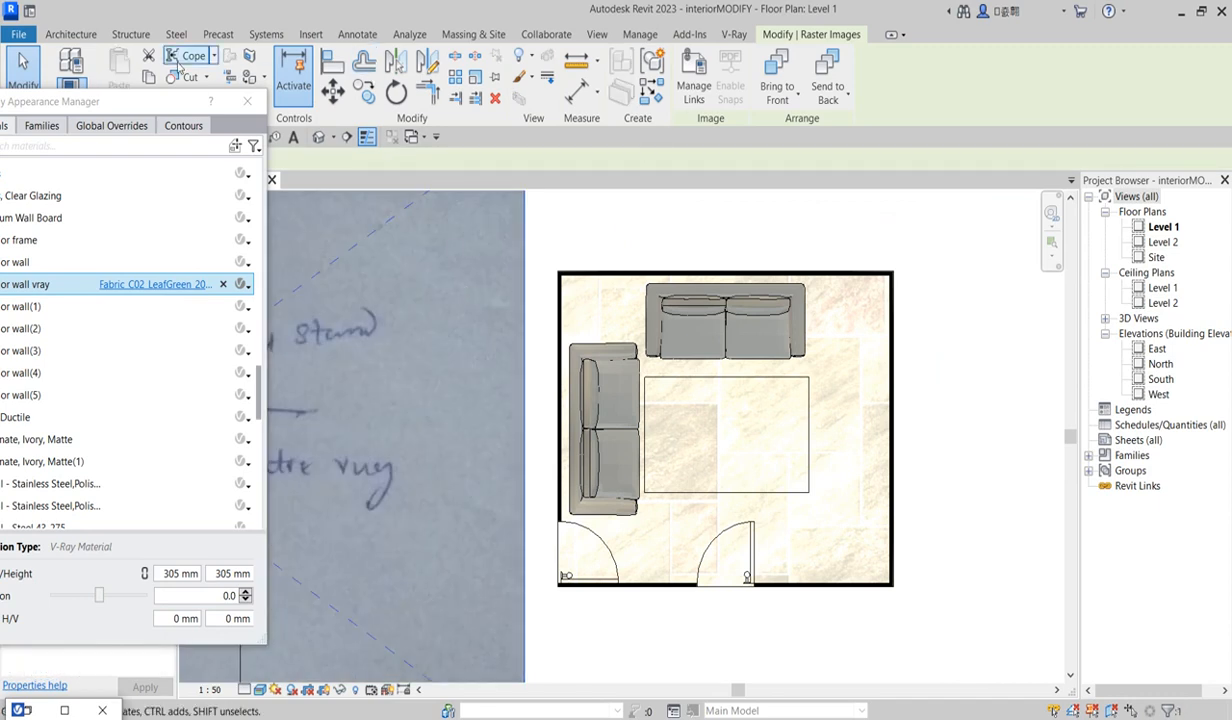
left_click(731, 36)
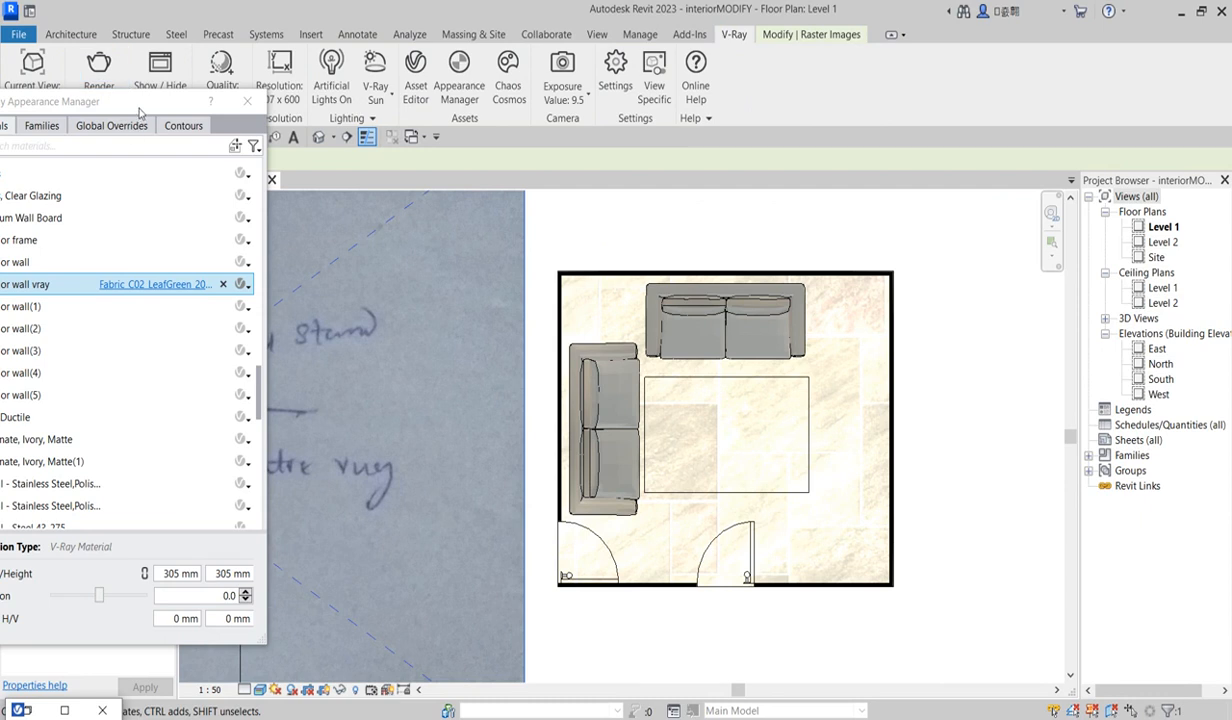
left_click_drag(138, 110, 140, 223)
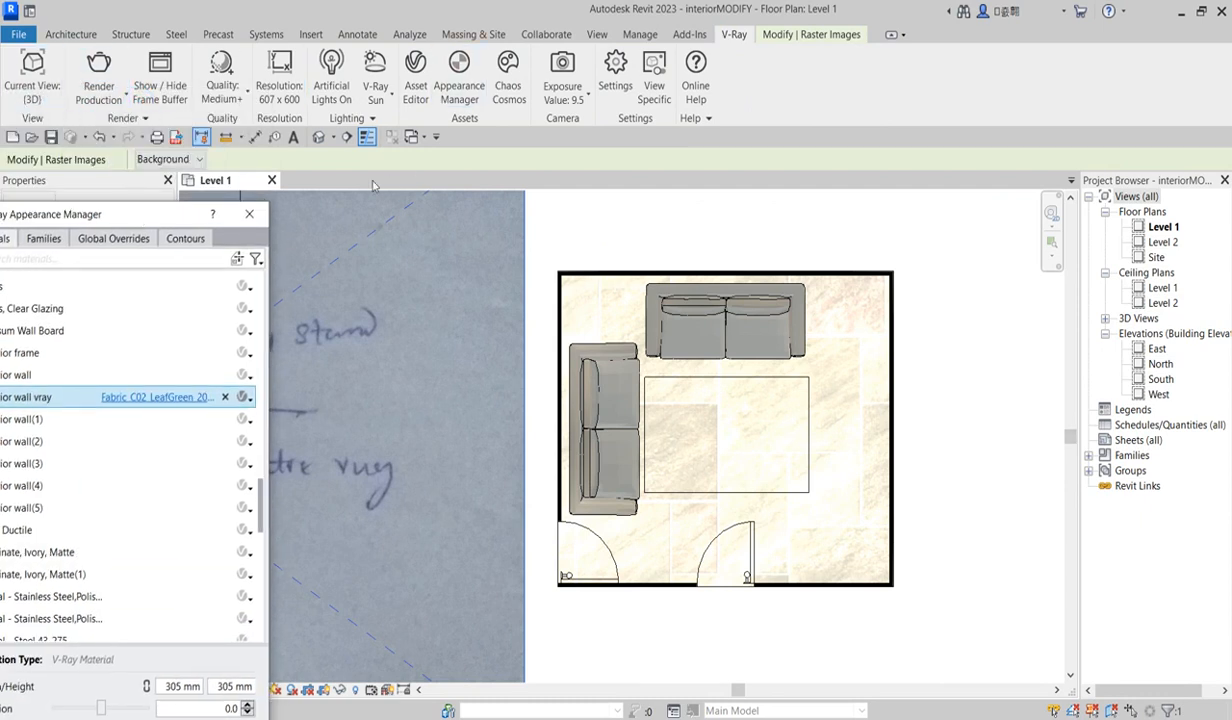
Create a perspective camera view from the room's lower-right corner toward the opposite corner, and lower the crop region's upper edge
left_click(333, 137)
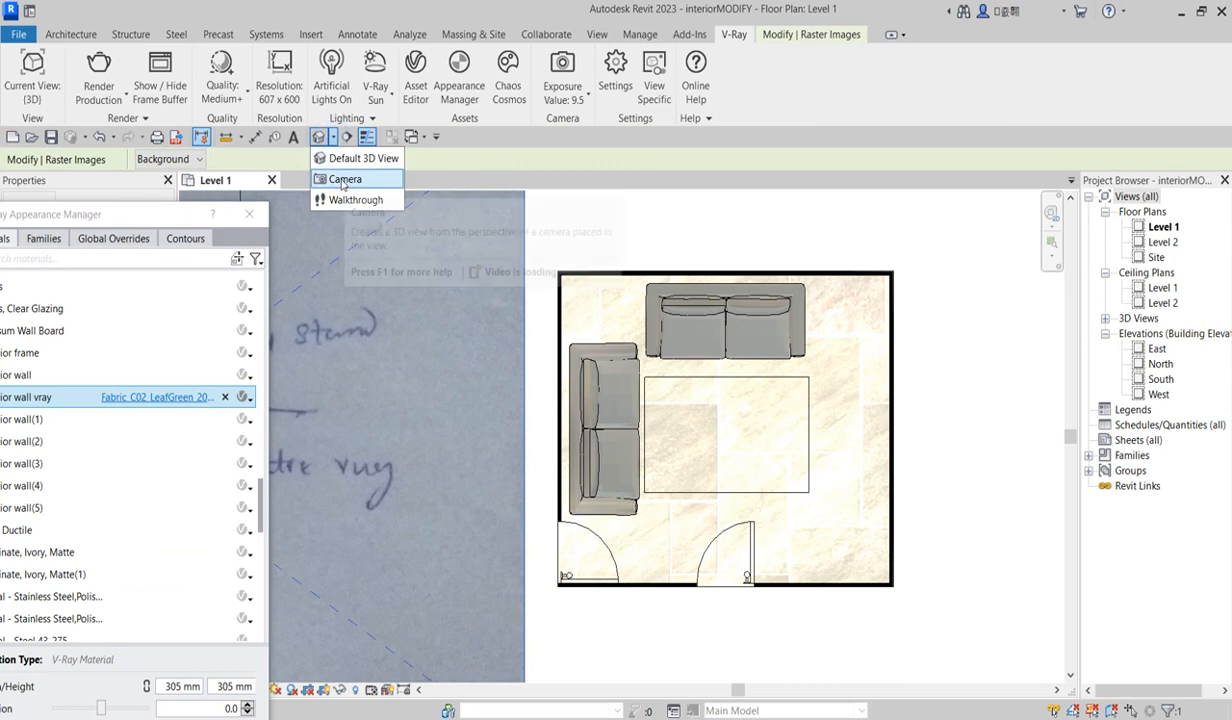
left_click(344, 180)
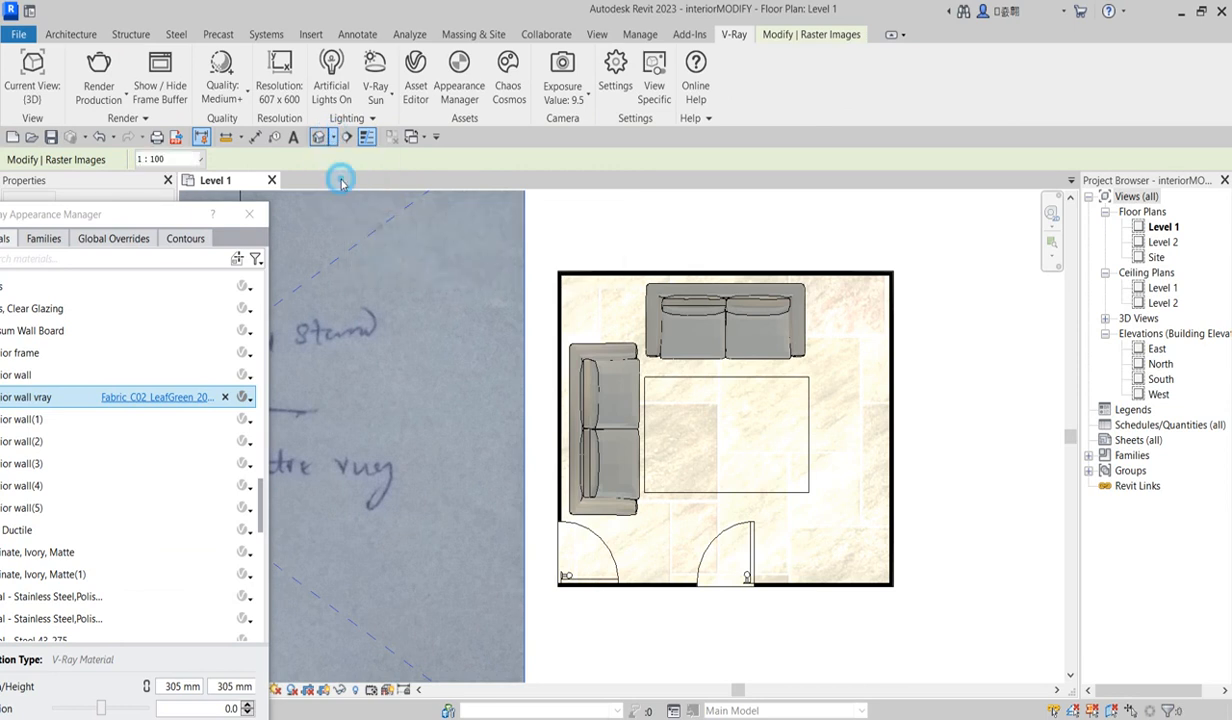
left_click(854, 566)
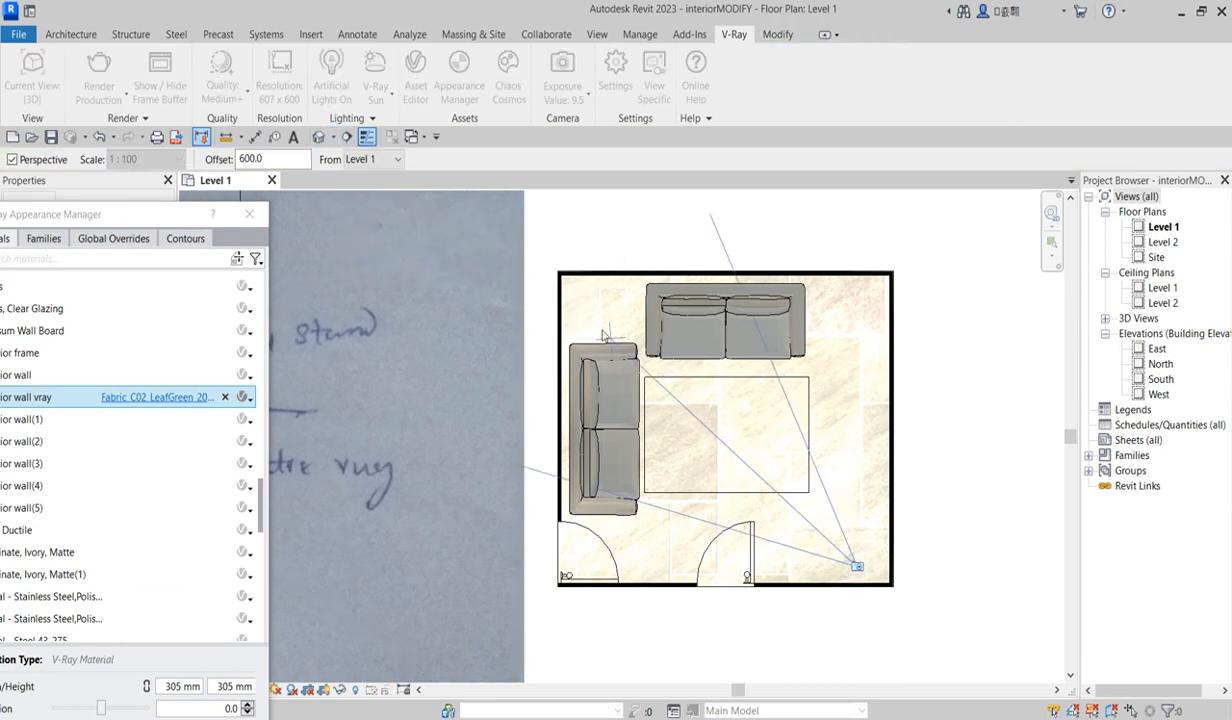
left_click(548, 265)
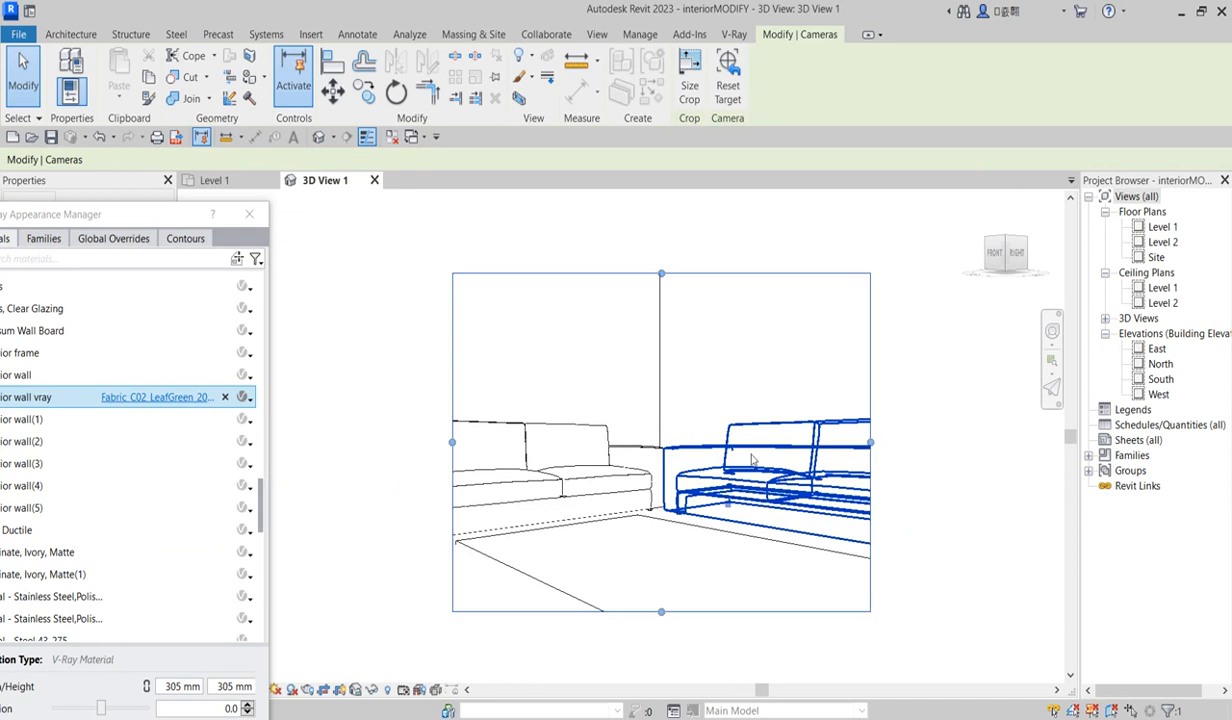
left_click_drag(661, 274, 661, 331)
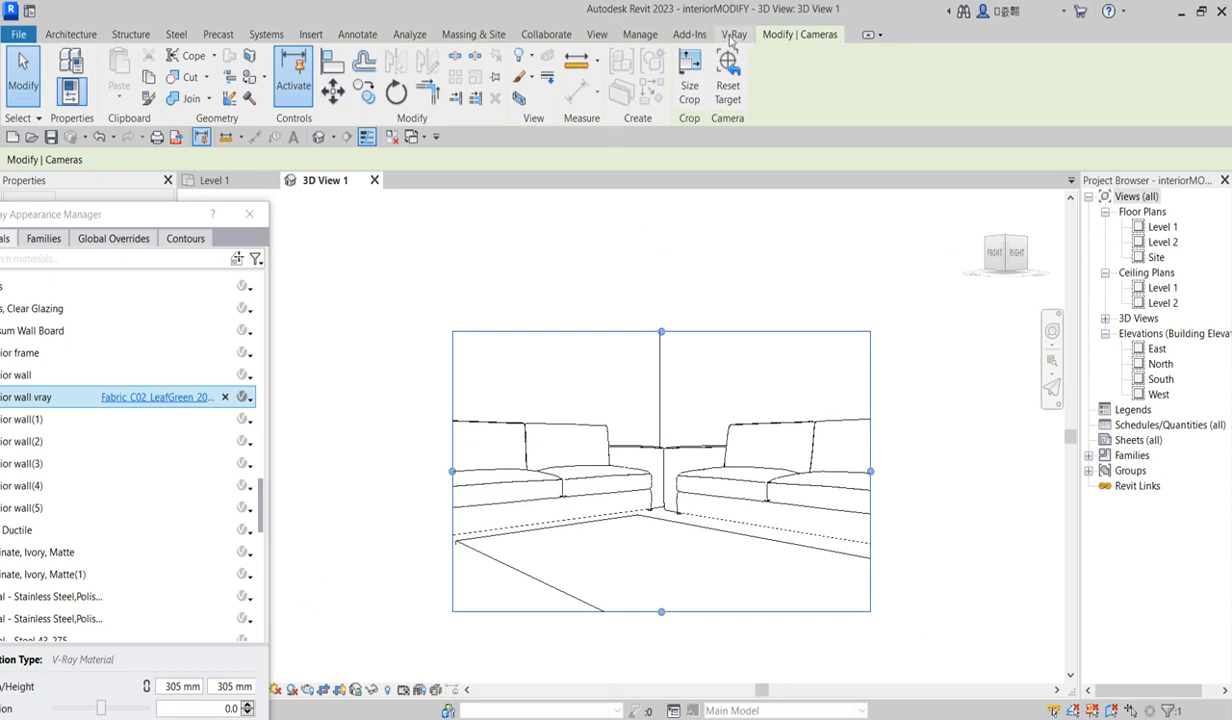
Make 3D View 1 the current V-Ray view and start a production render of it
left_click(733, 34)
left_click(119, 97)
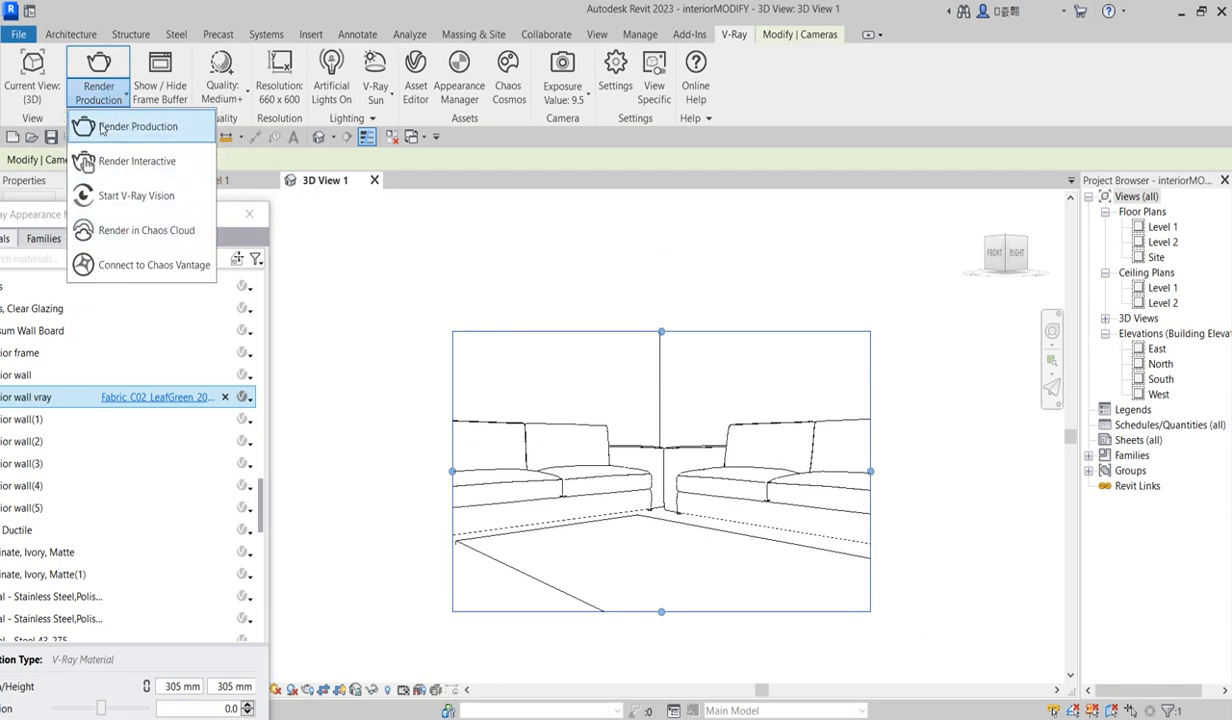
left_click(30, 90)
left_click(30, 90)
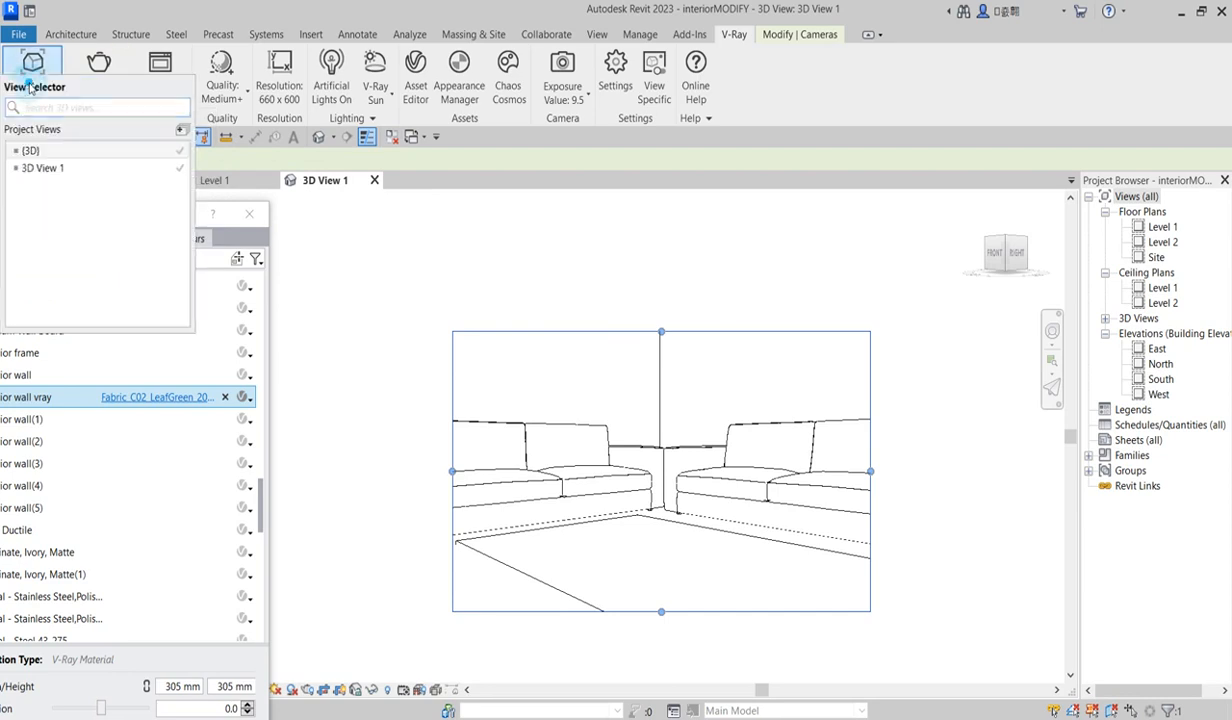
left_click(38, 168)
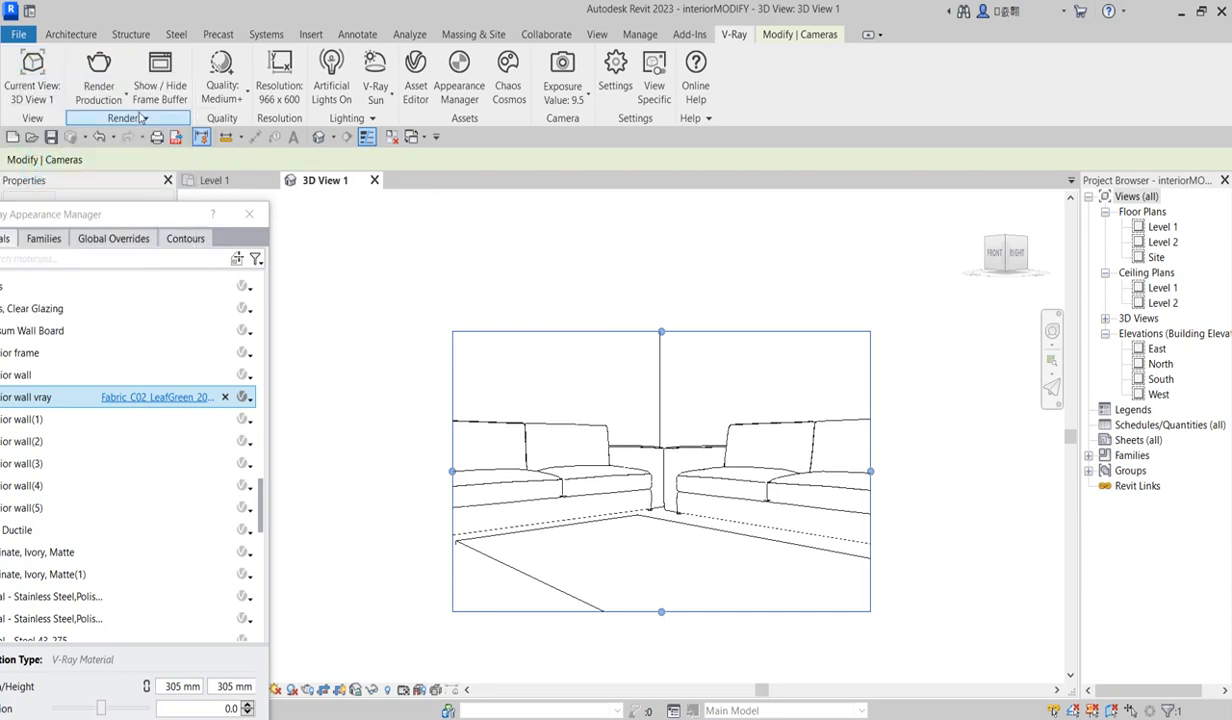
left_click(100, 64)
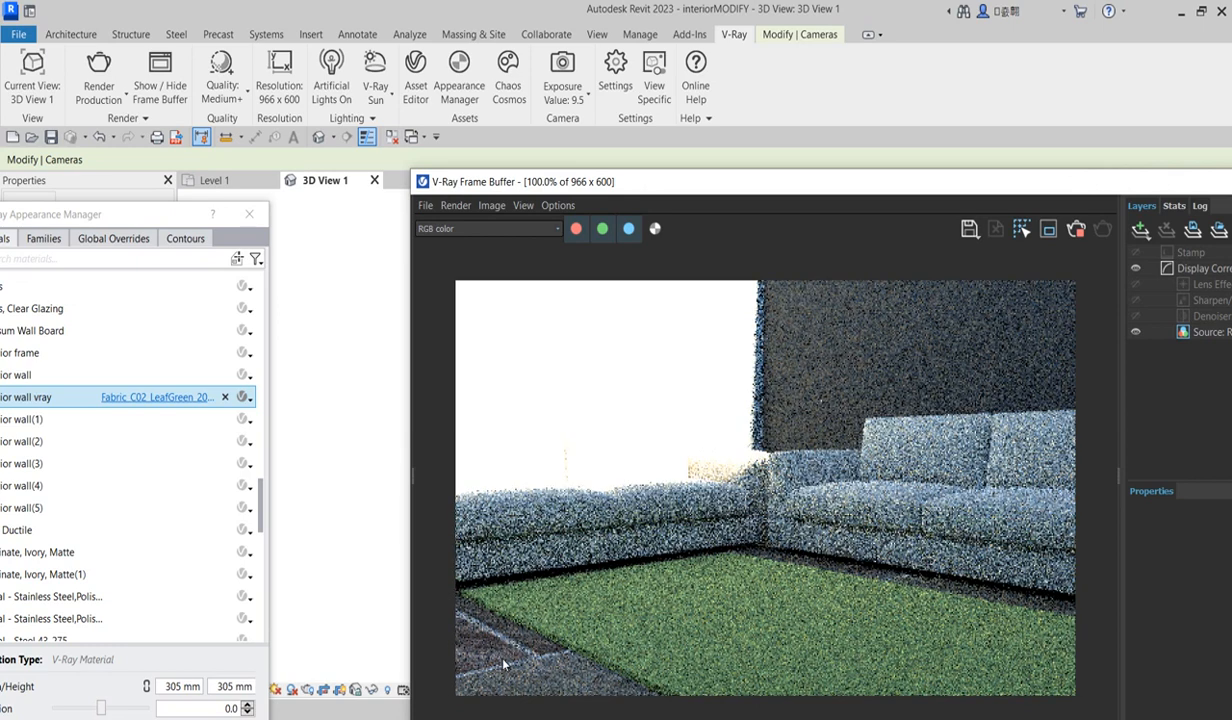
Reposition the frame buffer and set the Display Correction exposure to -1.407
left_click_drag(798, 180, 700, 85)
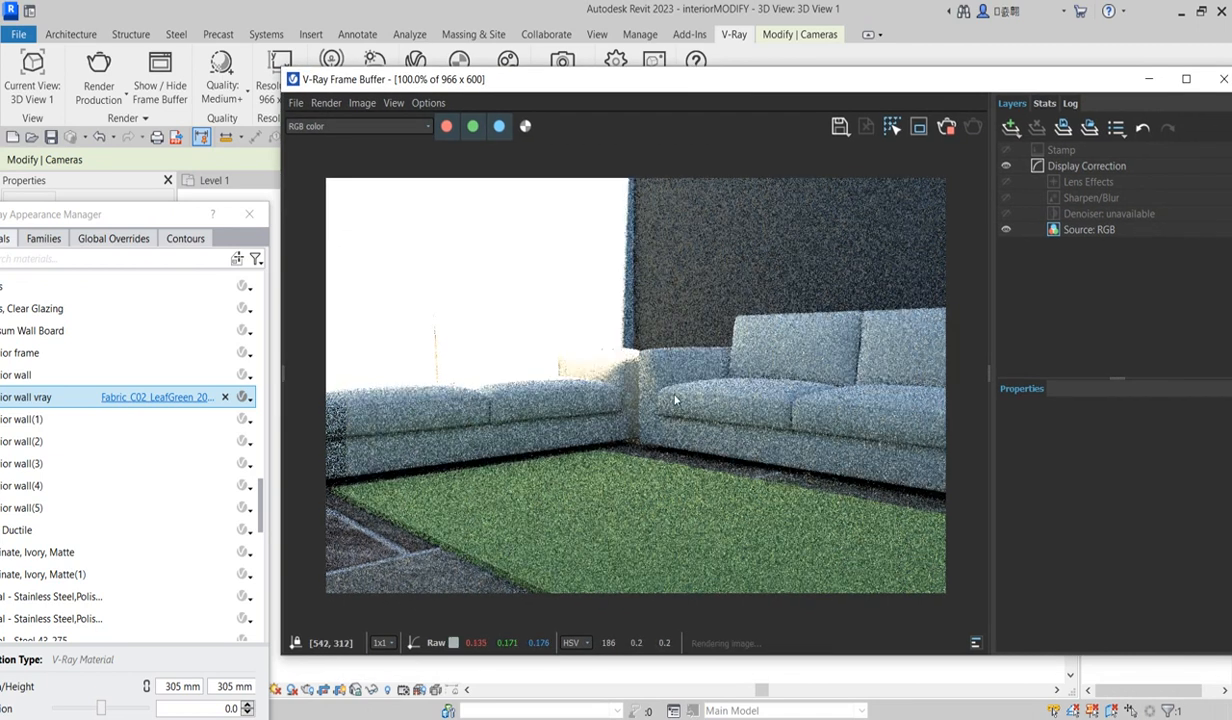
left_click(1066, 168)
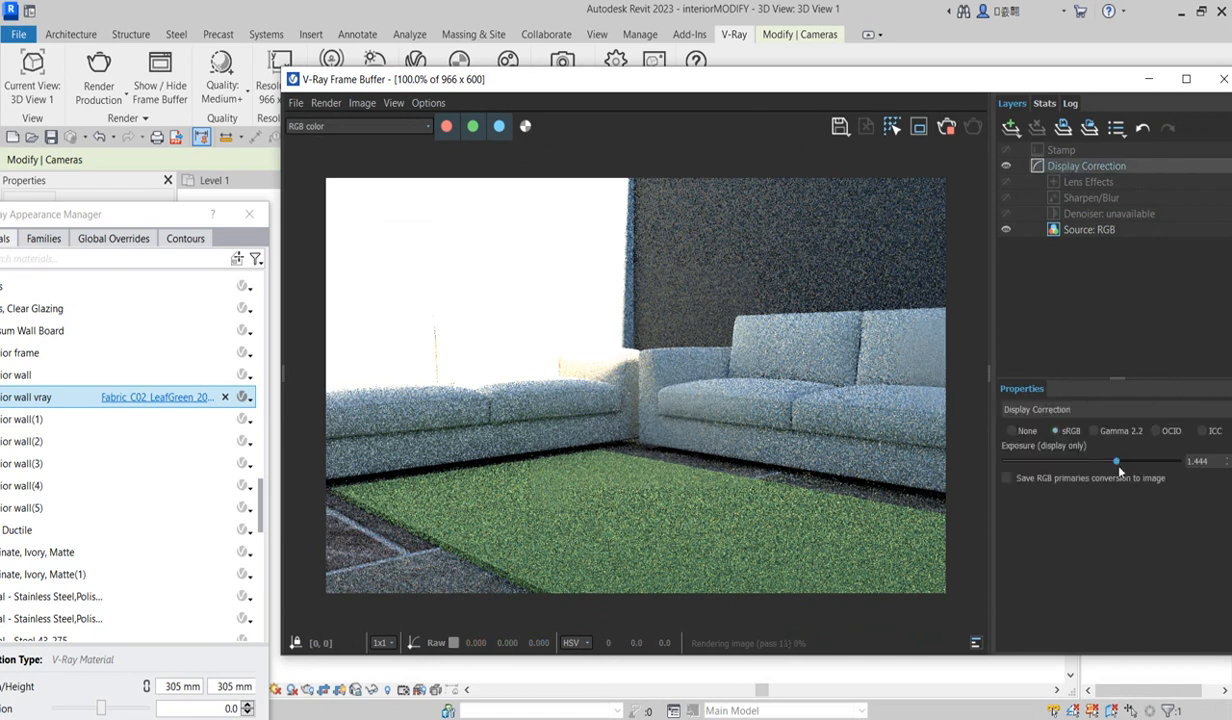
left_click_drag(1118, 466, 1068, 466)
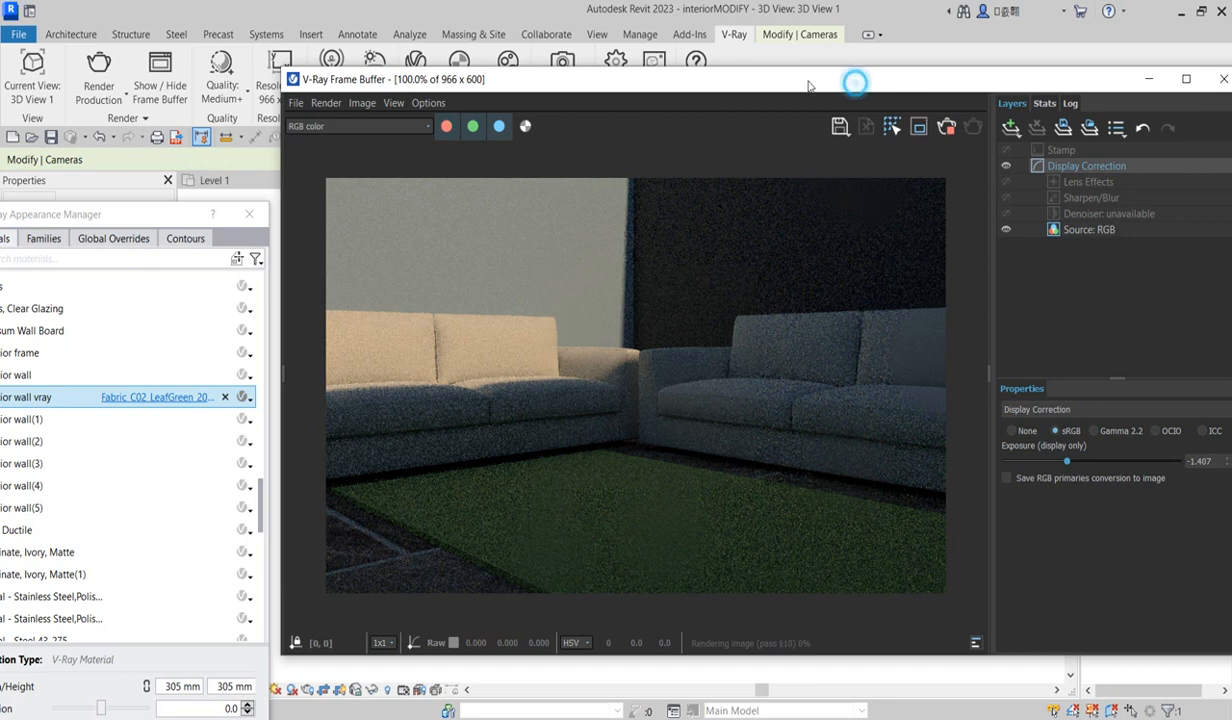
Remove the leaf green fabric override from the interior wall vray material and restart the render
left_click_drag(855, 80, 789, 76)
left_click_drag(343, 77, 588, 74)
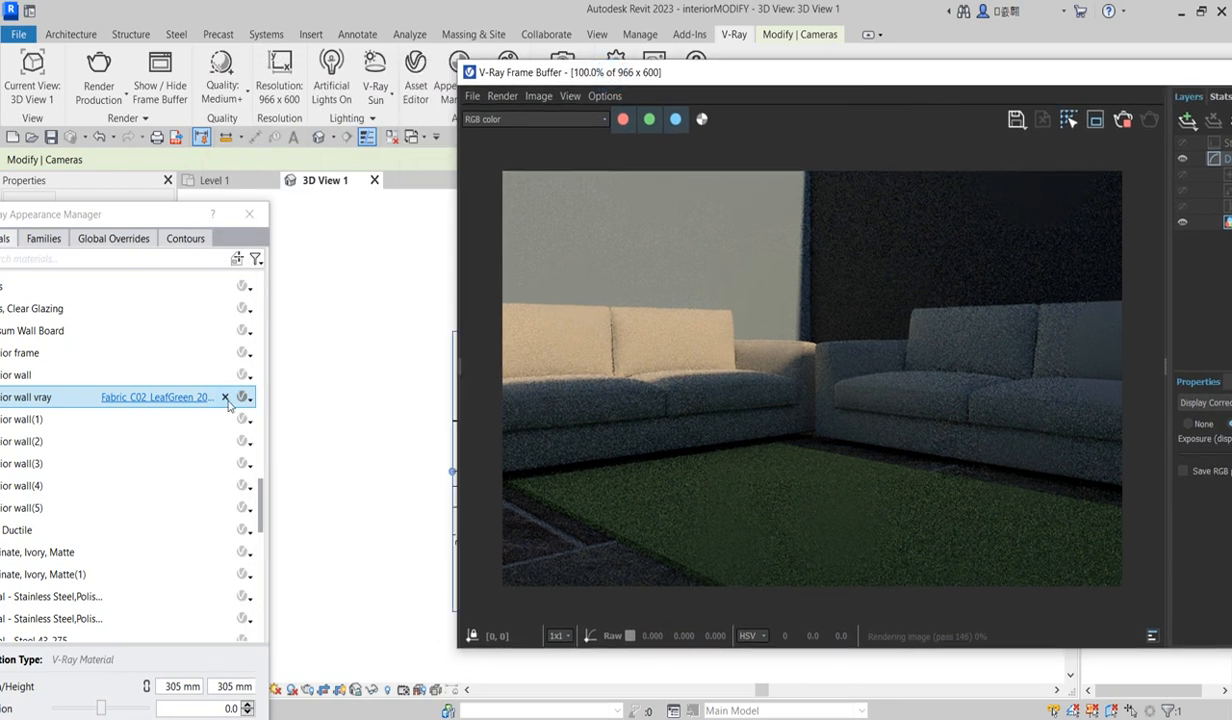
left_click(226, 398)
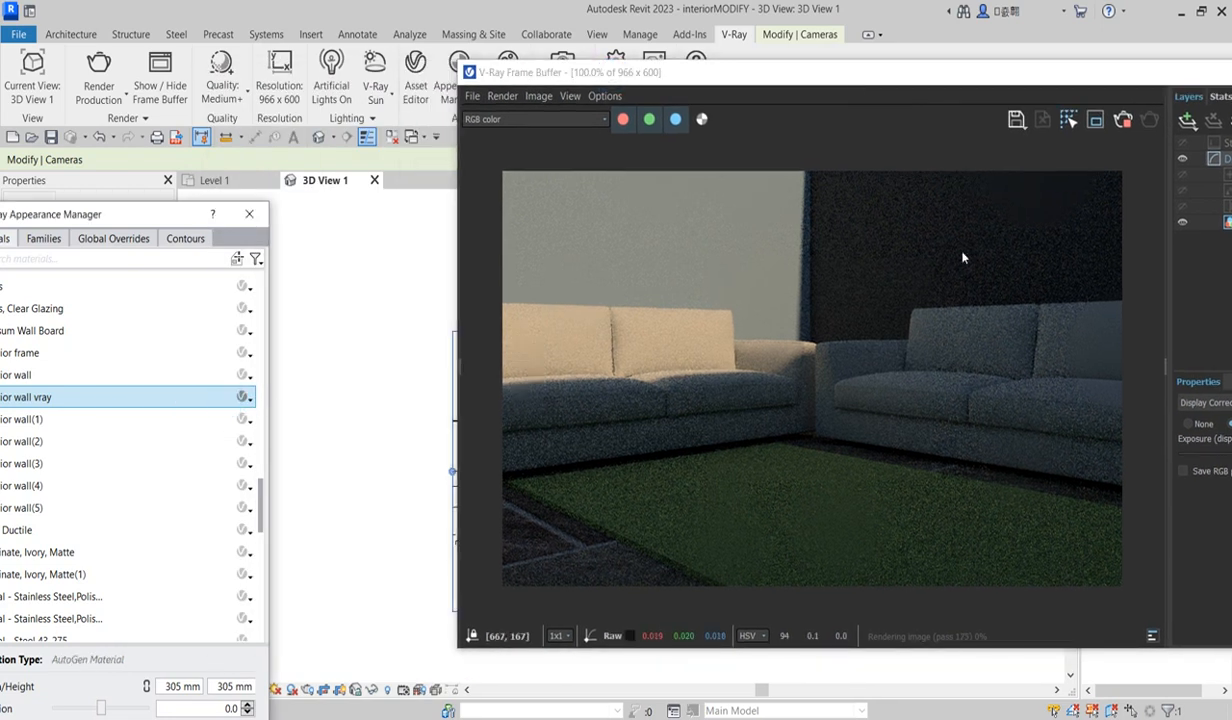
left_click(1123, 119)
left_click(1149, 119)
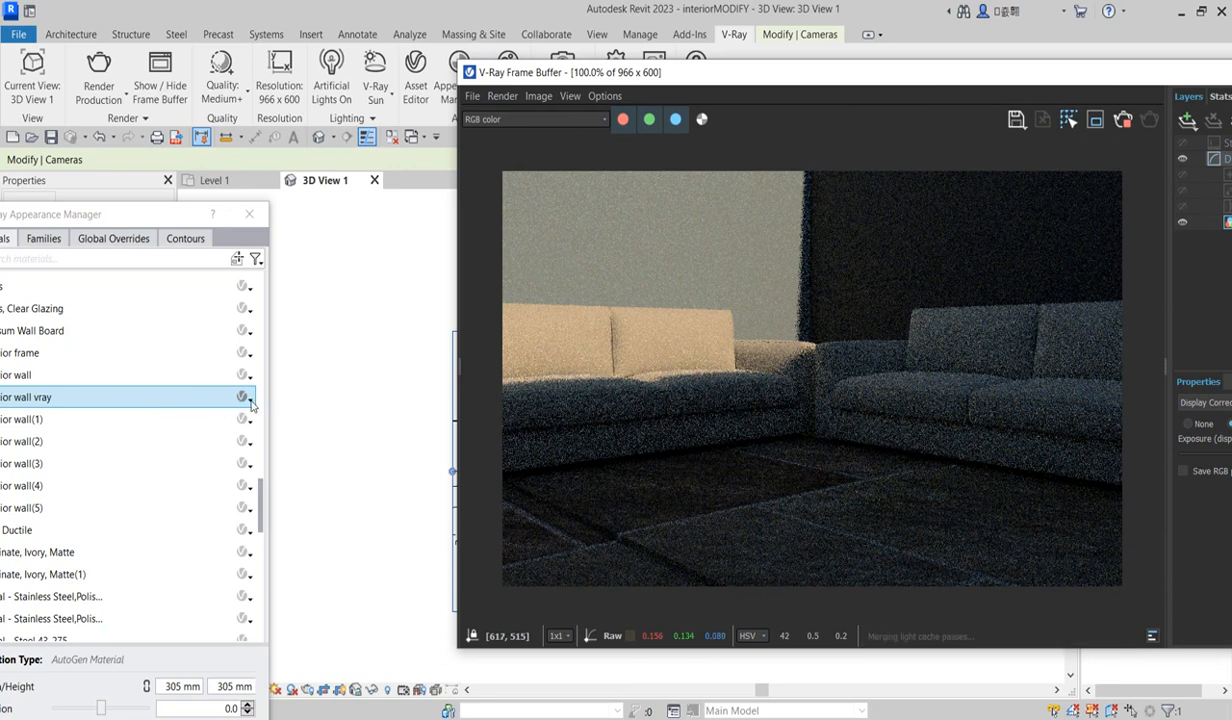
Assign Fabric_C02_LeafGreen_20cm to the interior wall vray material again and restart the render to compare the rug
left_click(251, 403)
left_click(1124, 121)
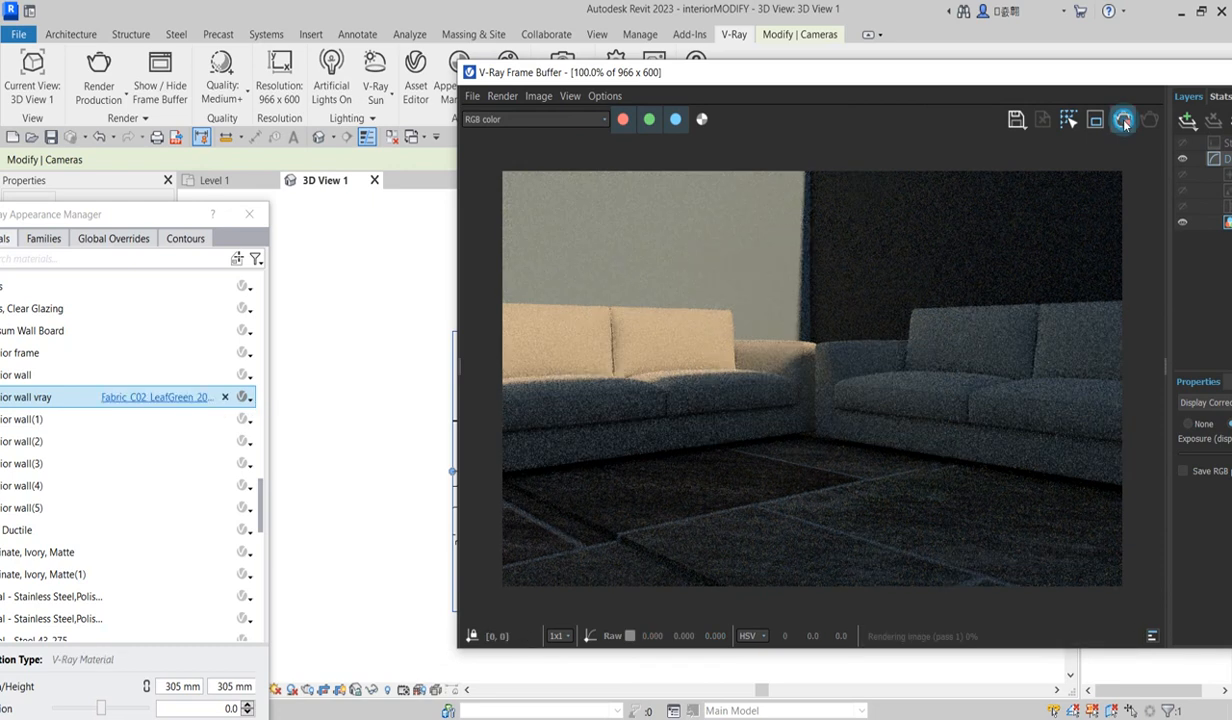
left_click_drag(895, 76, 698, 81)
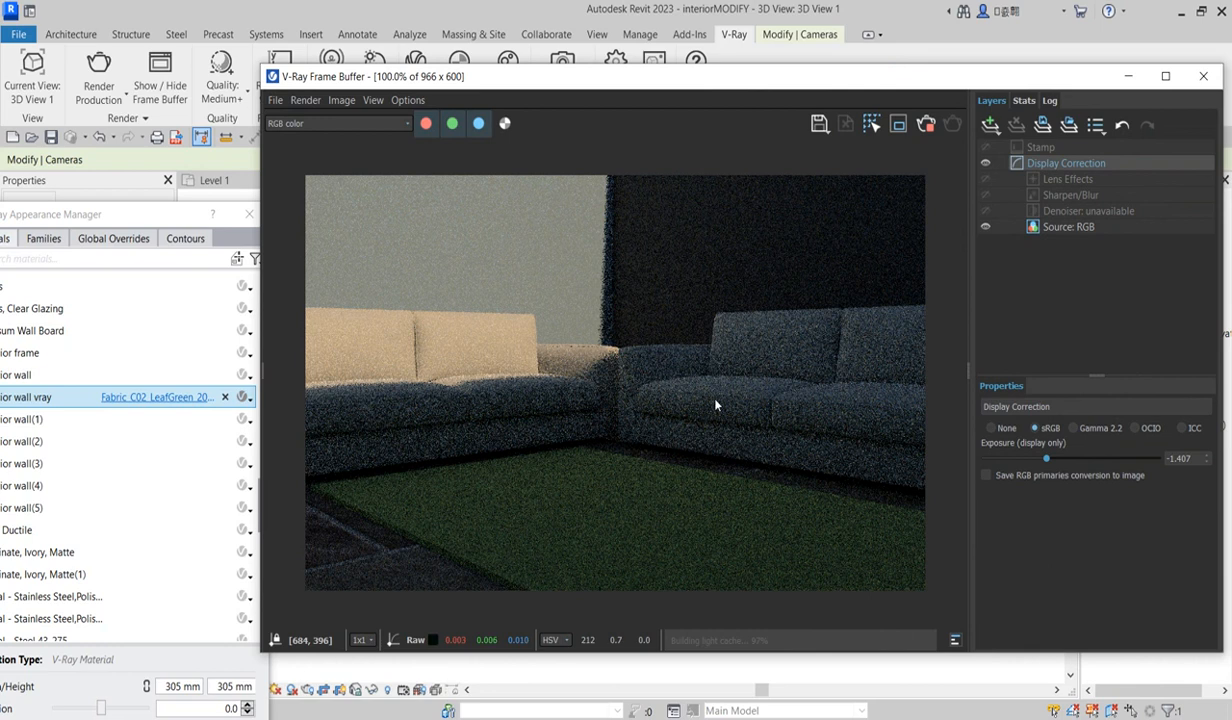
Run one more production render, close the frame buffer and Appearance Manager, and restore the Properties palette
left_click(1203, 76)
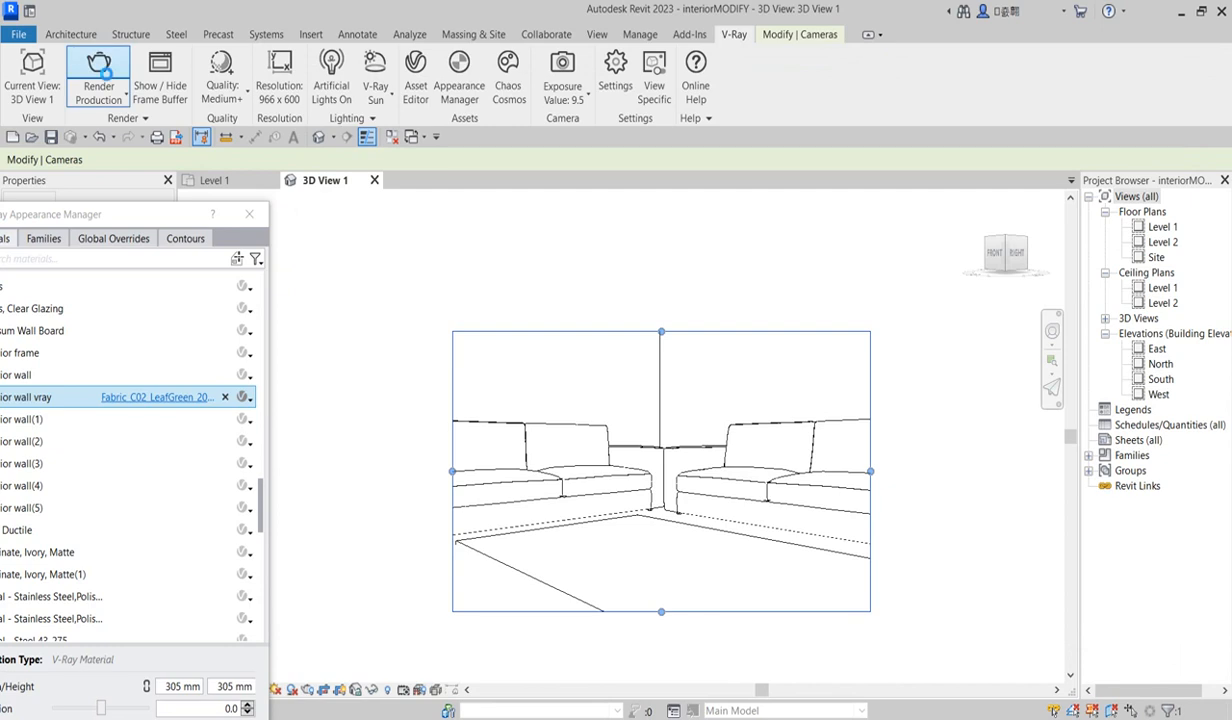
left_click(100, 75)
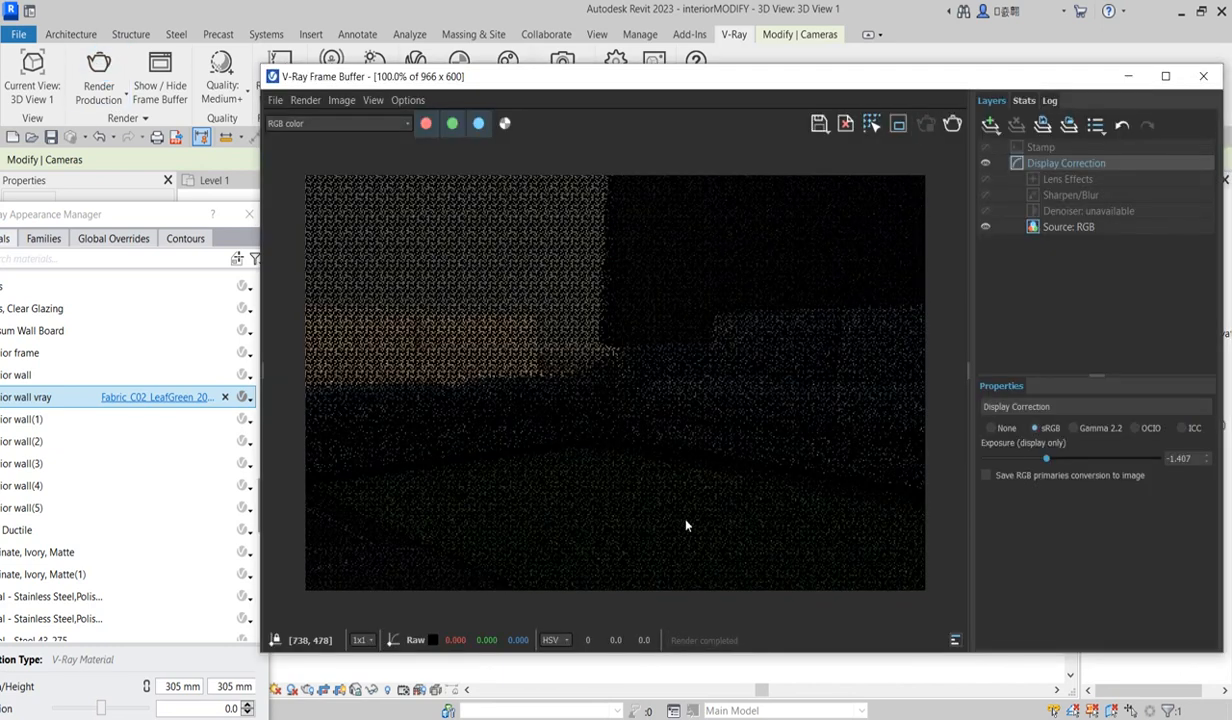
left_click(1205, 75)
left_click(249, 214)
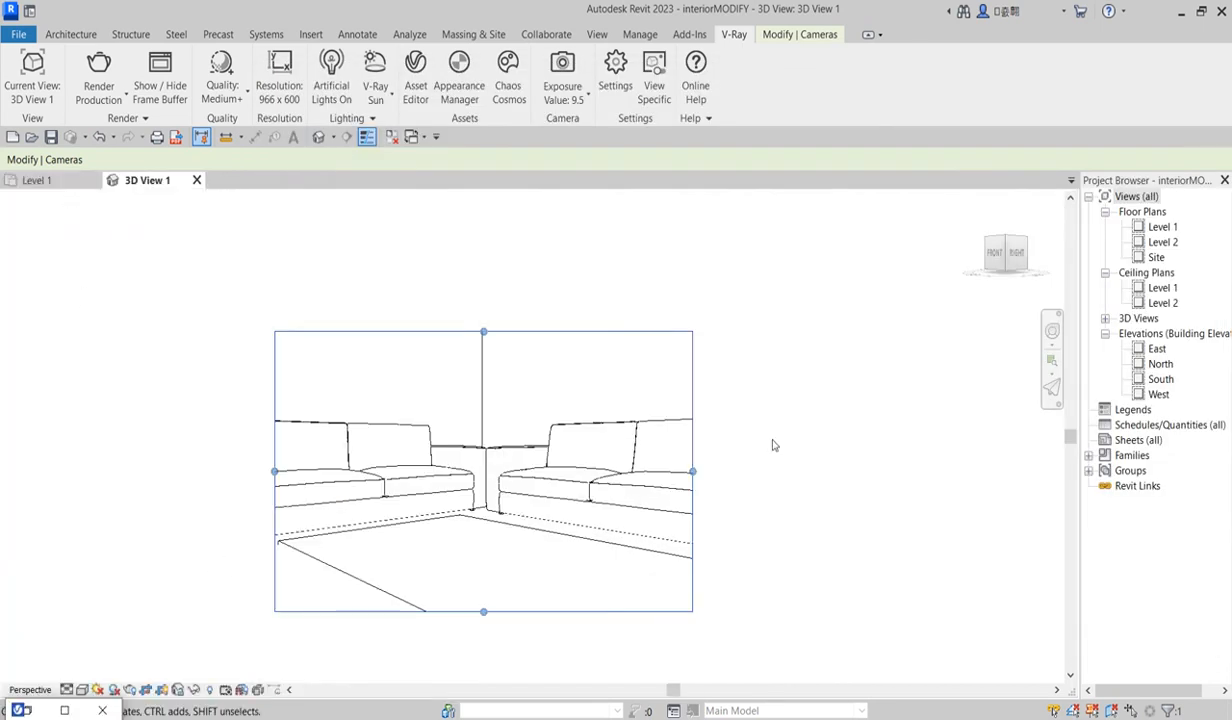
key("ctrl+1")
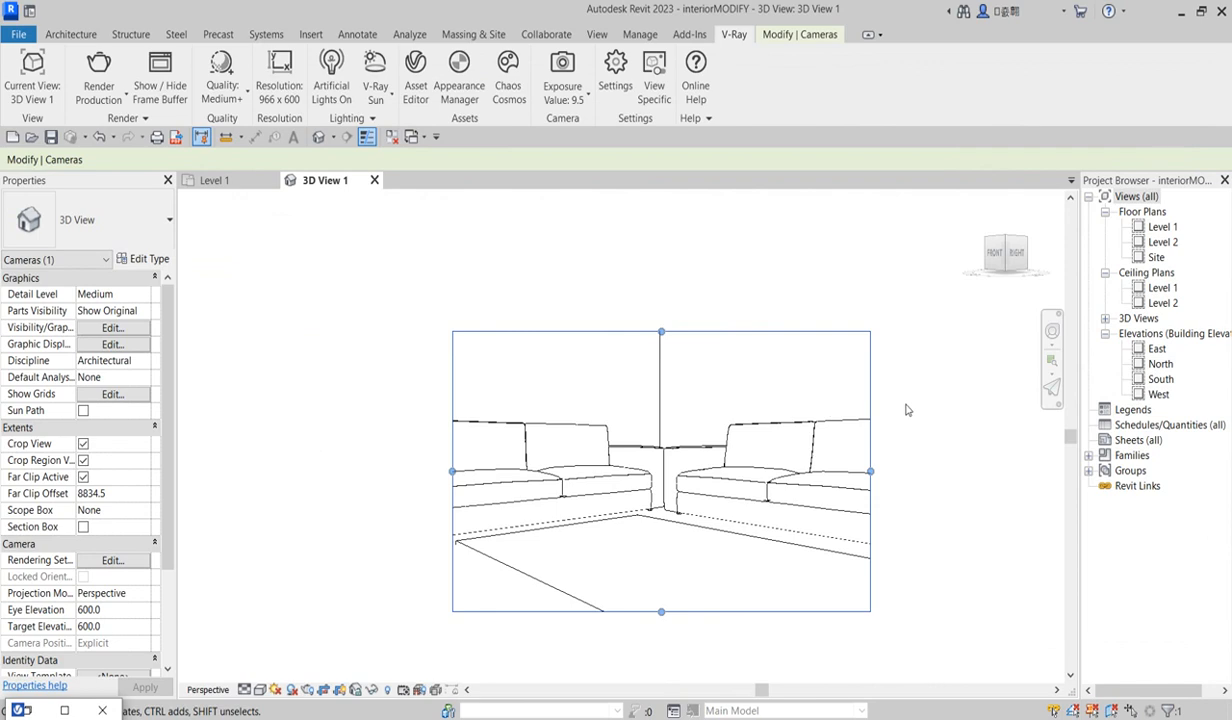
Return to the Level 1 plan and delete the imported sketch image
key("ctrl+Tab")
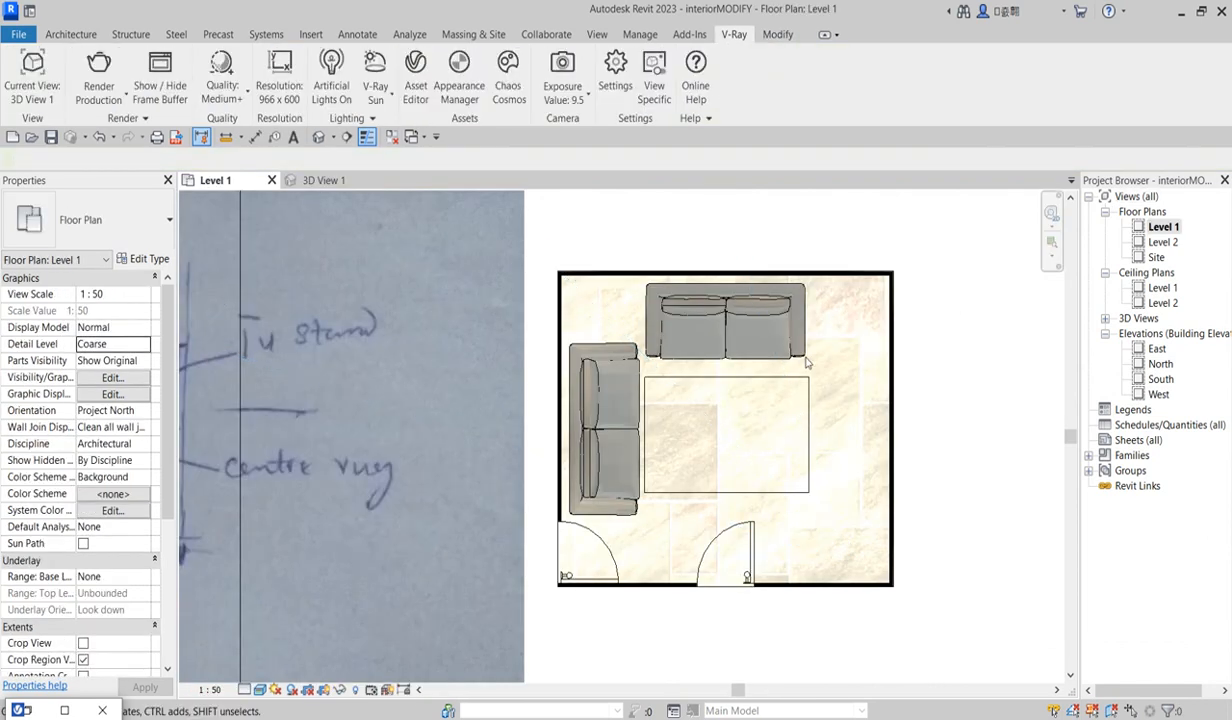
scroll(563, 447, "down", 2)
left_click(491, 313)
key("Delete")
scroll(638, 346, "up", 1)
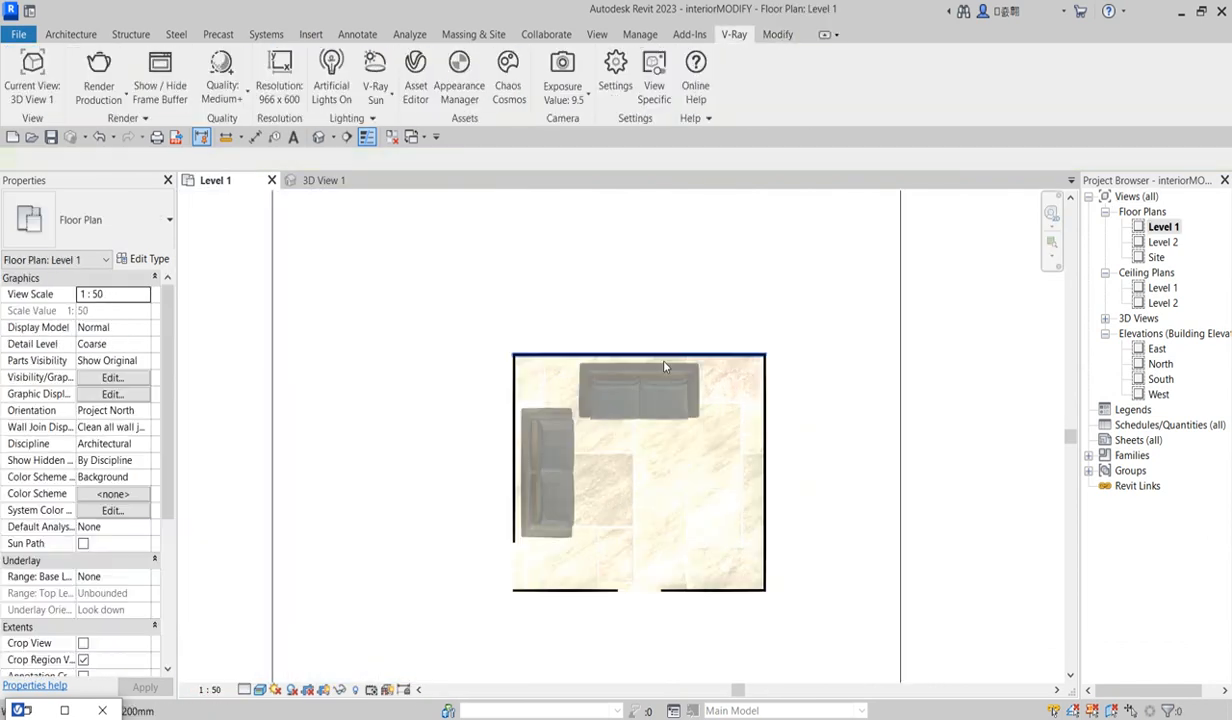
Resize the Level 1 crop region so its boundary fits closely around the room
scroll(595, 345, "up", 1)
scroll(620, 300, "down", 2)
left_click(643, 250)
left_click_drag(358, 510, 510, 512)
left_click_drag(832, 584, 741, 586)
scroll(798, 303, "down", 3)
left_click_drag(712, 566, 734, 445)
left_click(748, 500)
scroll(708, 400, "up", 5)
scroll(726, 300, "down", 2)
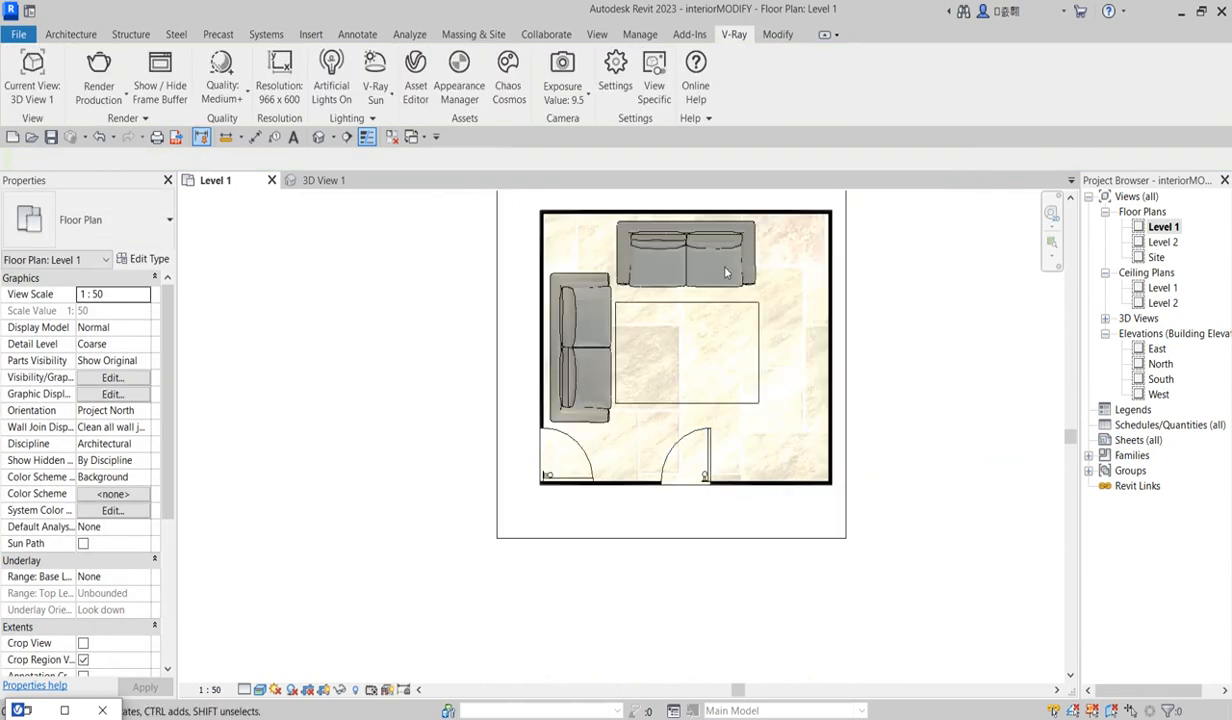
scroll(530, 268, "down", 3)
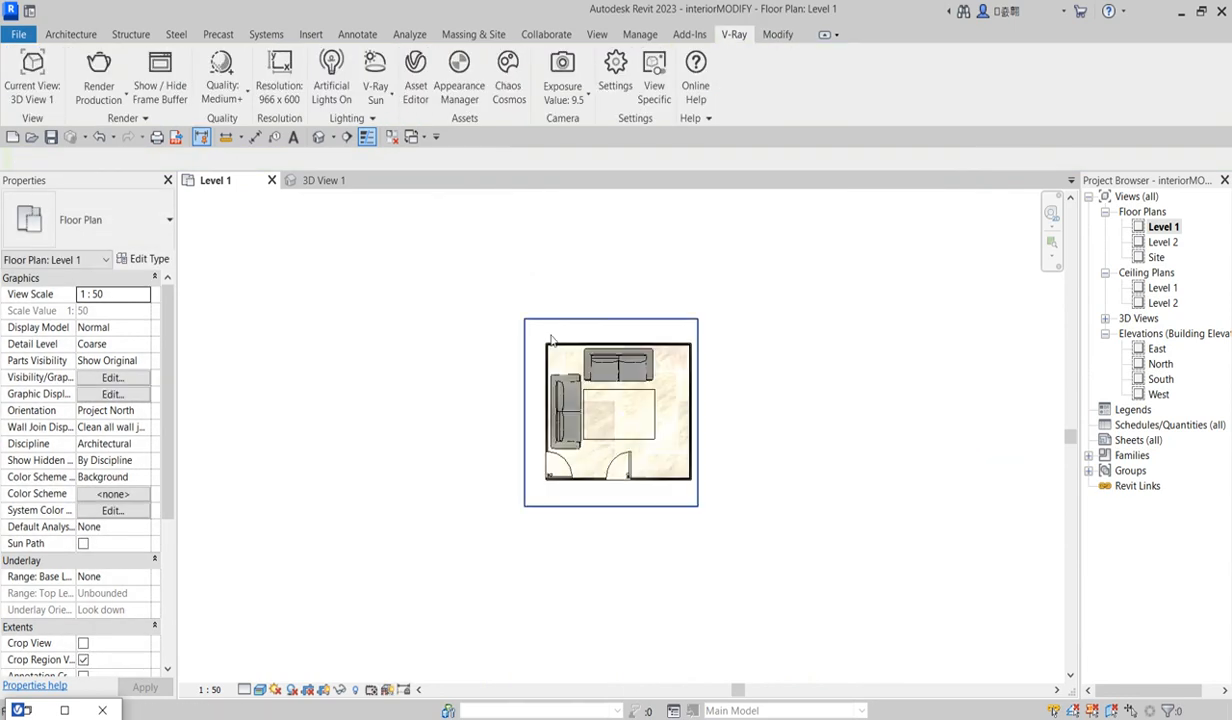
scroll(714, 462, "up", 2)
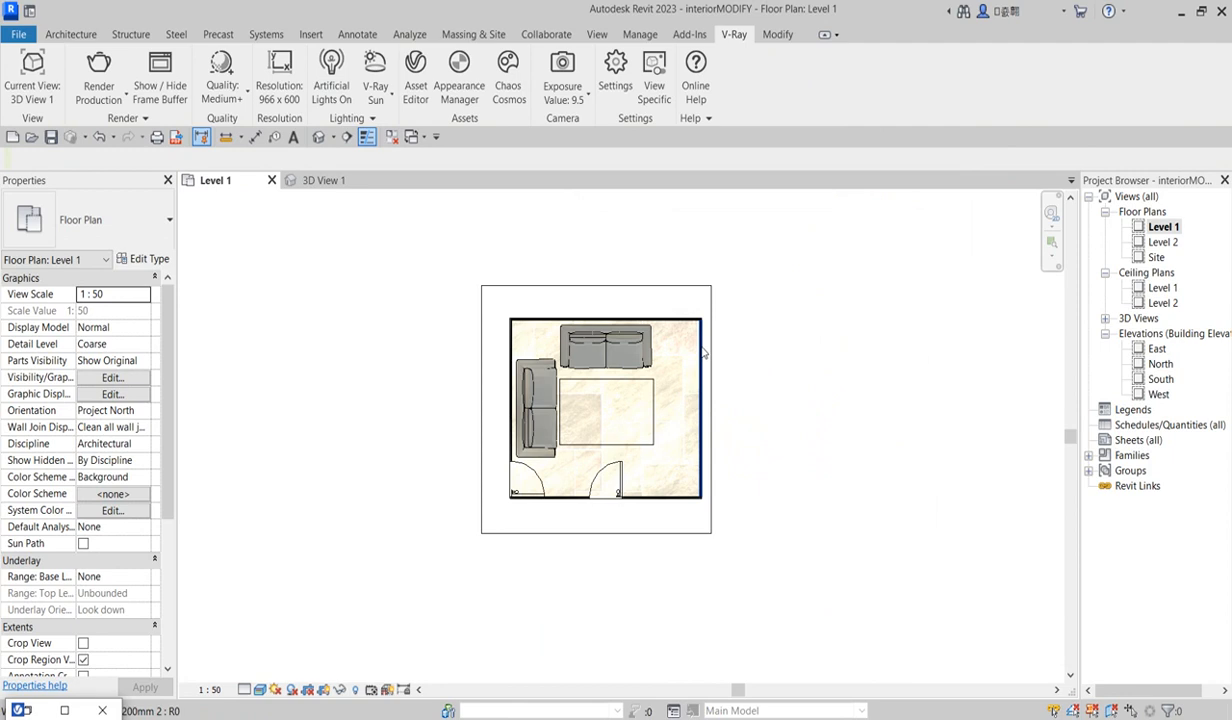
scroll(564, 502, "up", 1)
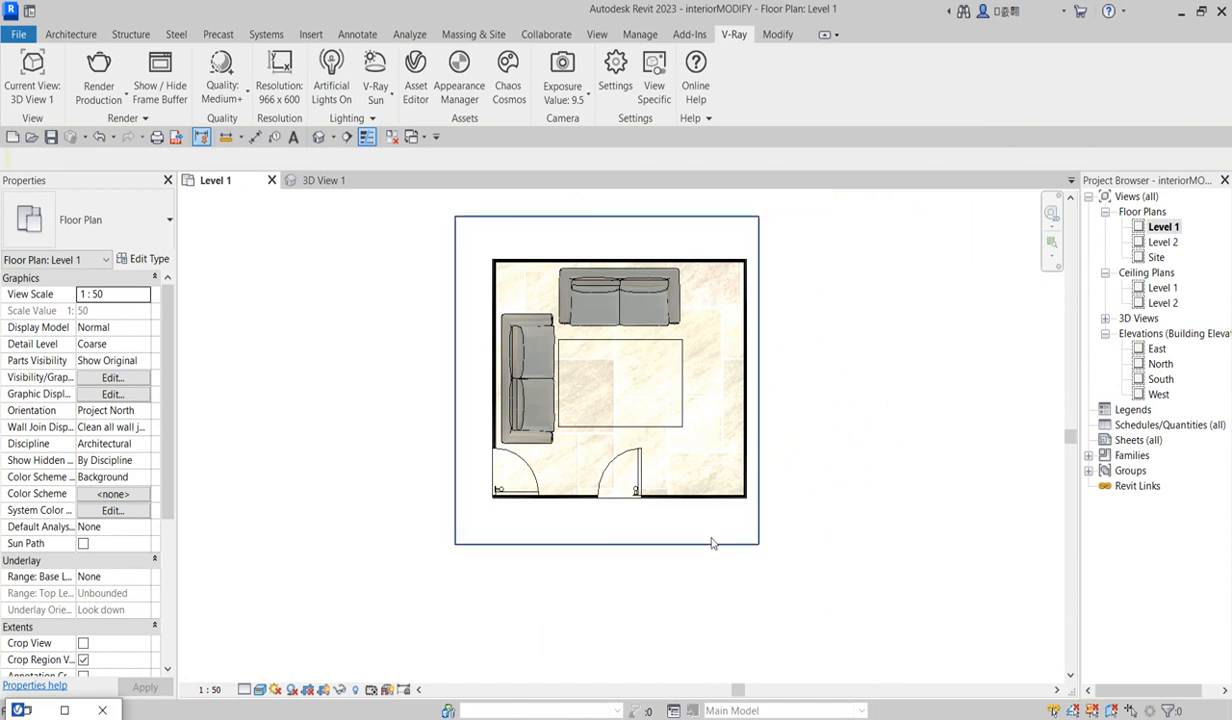
right_click(818, 426)
left_click(845, 436)
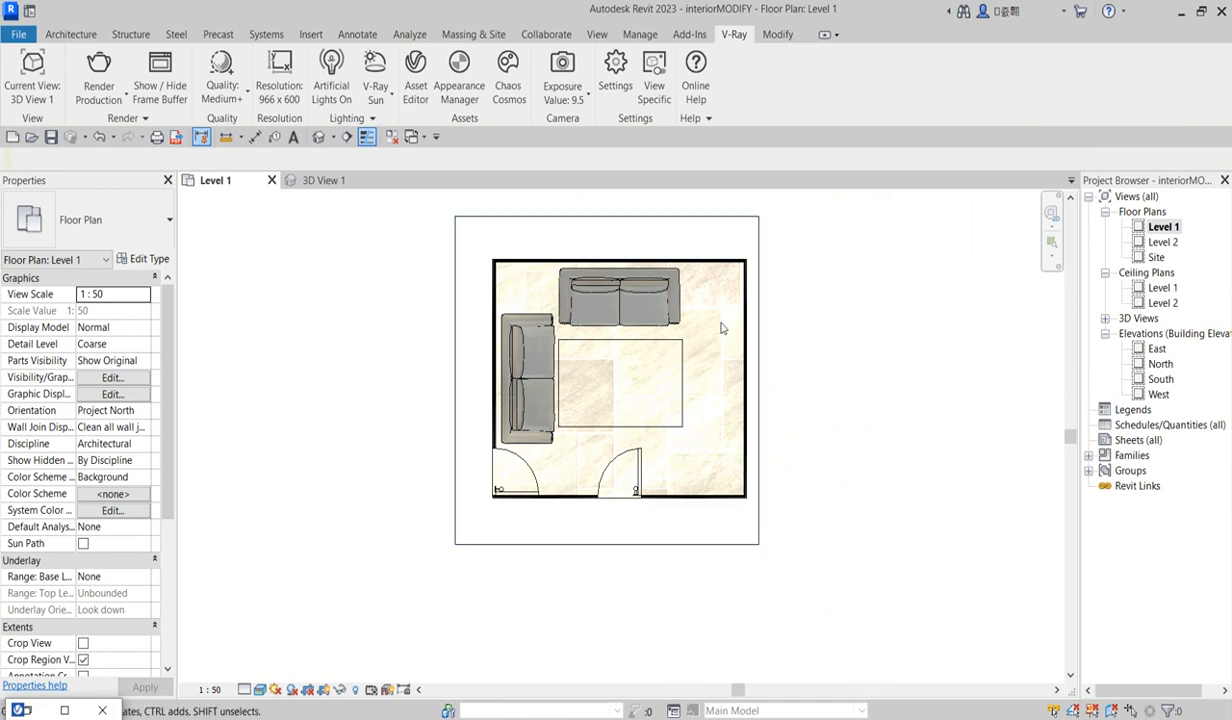